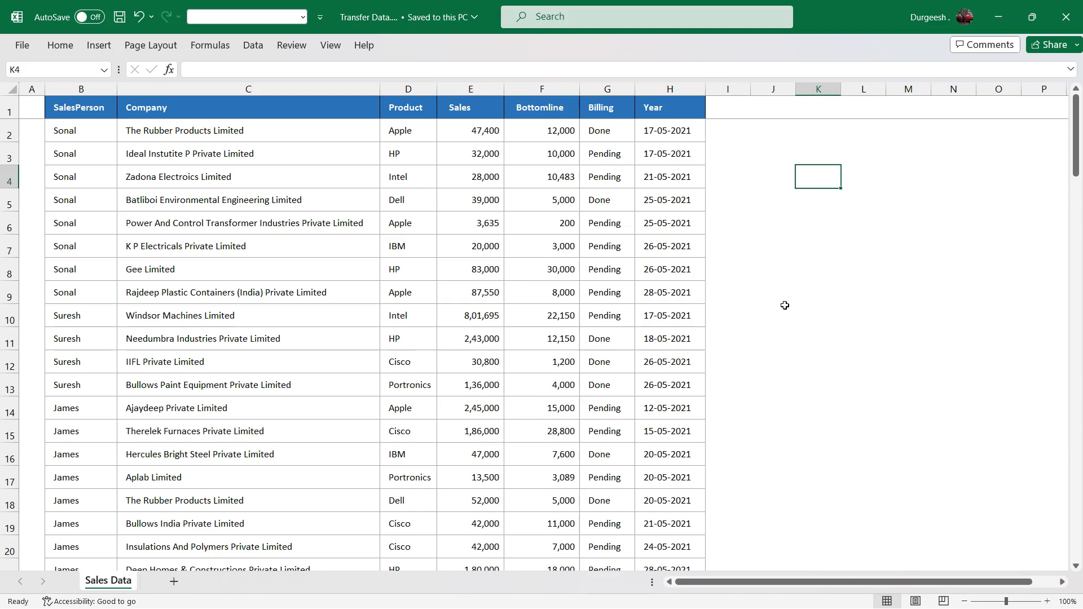
left_click(93, 108)
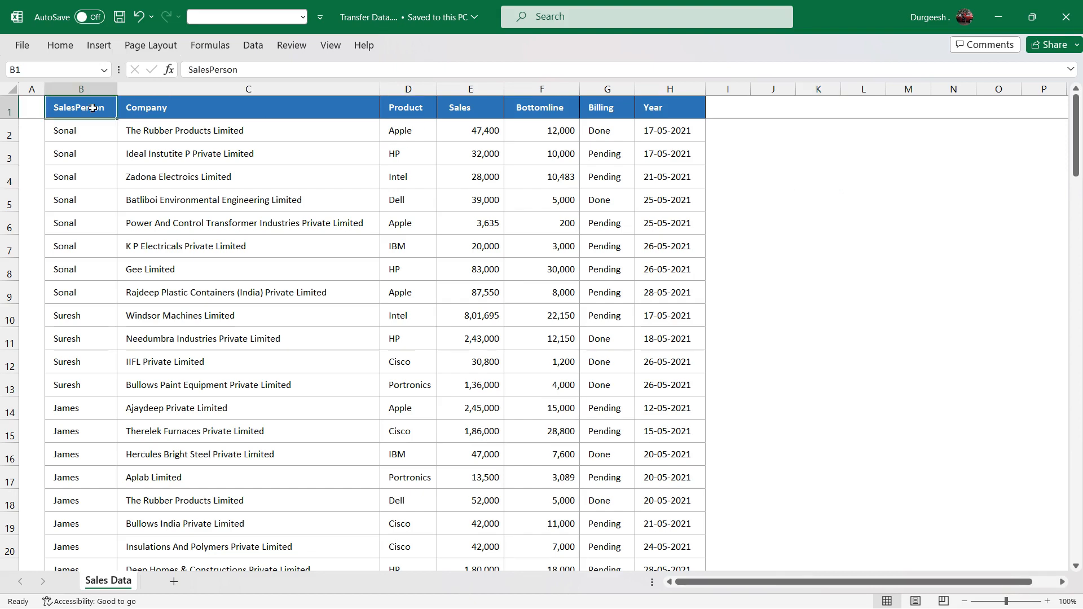
left_click(184, 101)
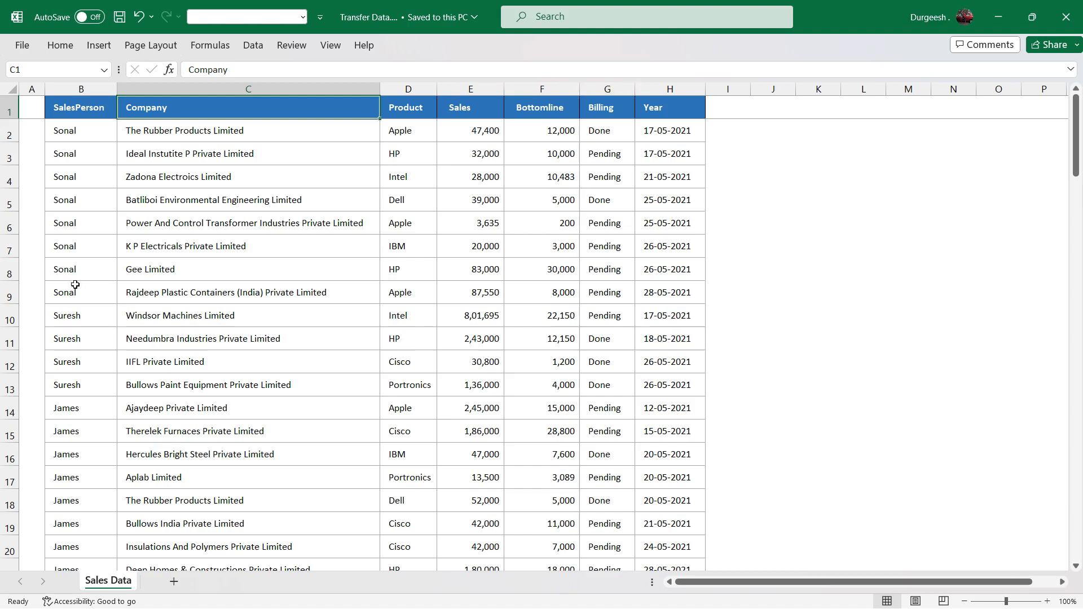
scroll(76, 269, "down", 6)
left_click(92, 383)
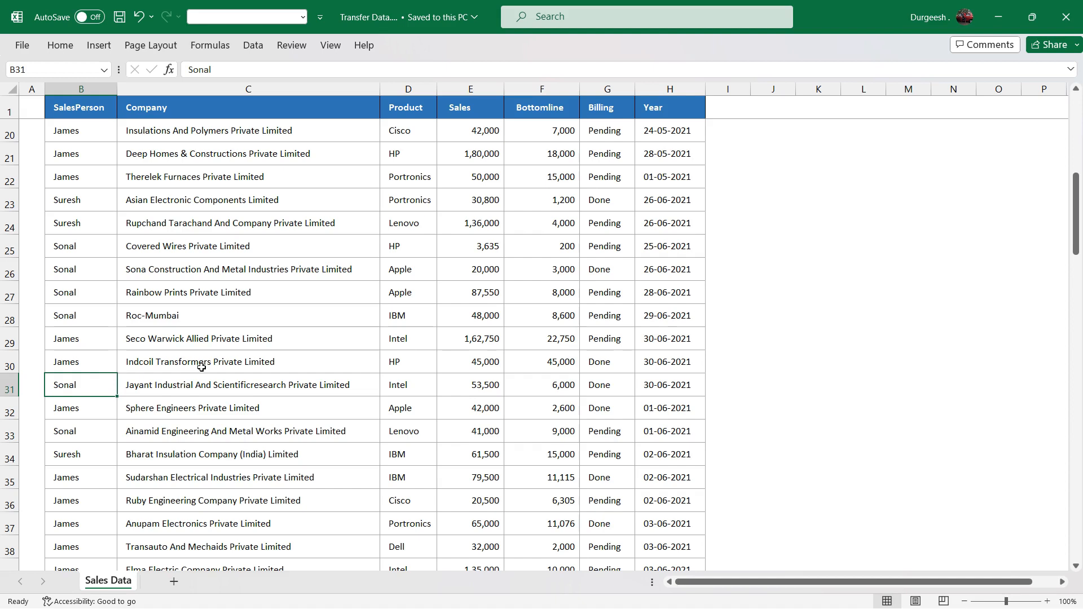
Copy the entire SalesPerson column B into the empty column L of the Sales Data sheet
left_click(82, 88)
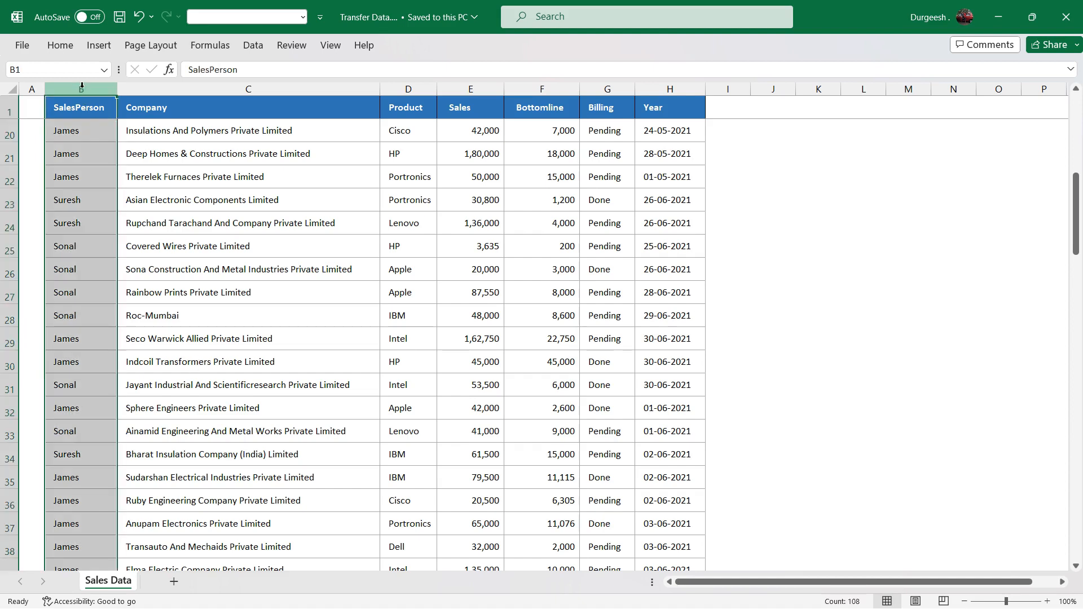
key("ctrl+c")
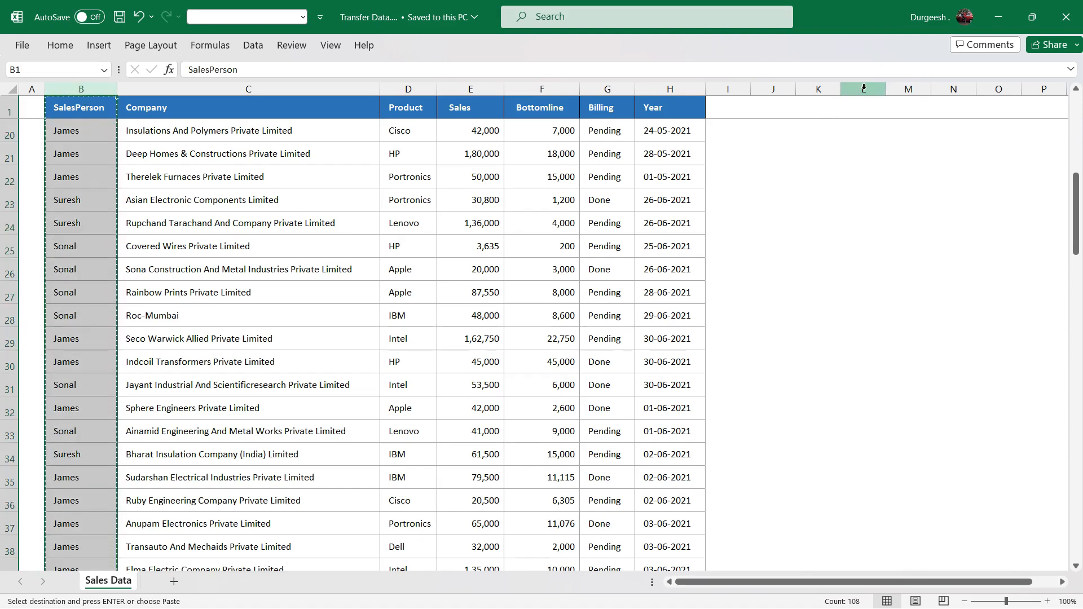
left_click(865, 88)
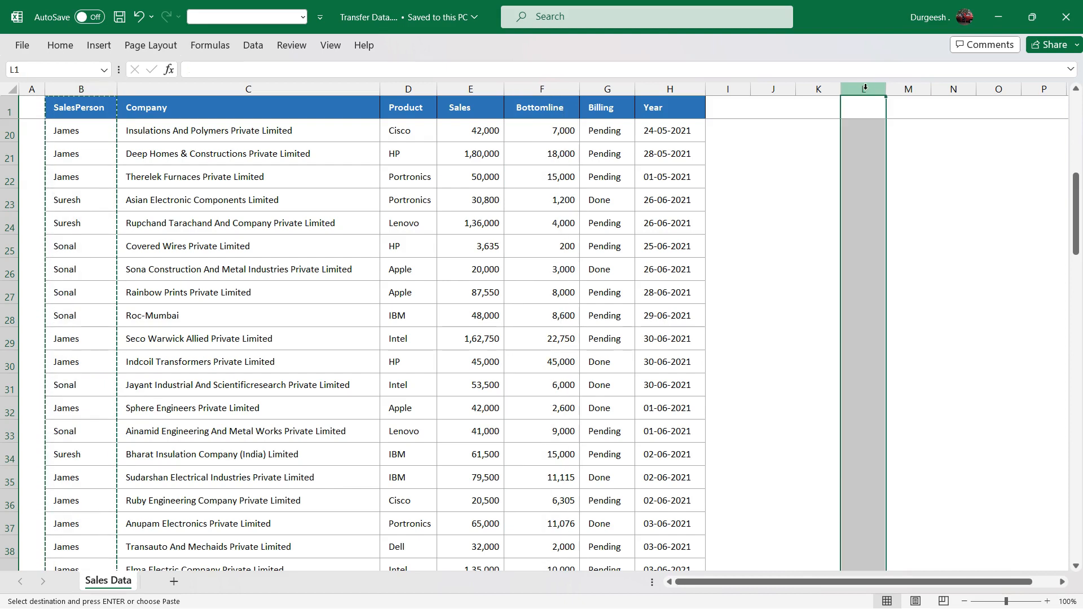
key("ctrl+v")
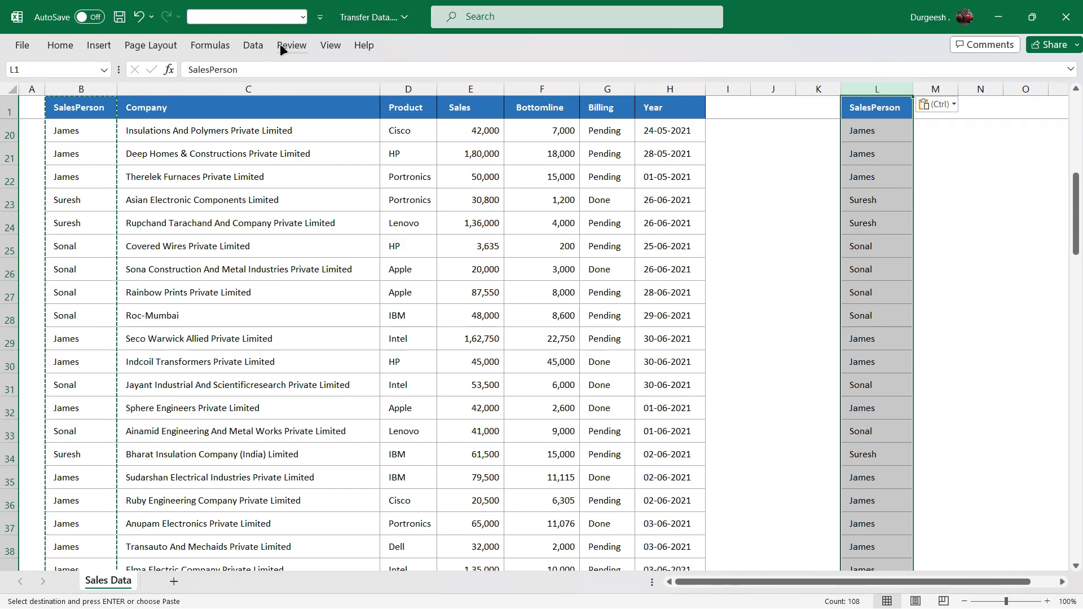
Remove the duplicate values from the copied SalesPerson column L, treating its first row as a header
left_click(253, 45)
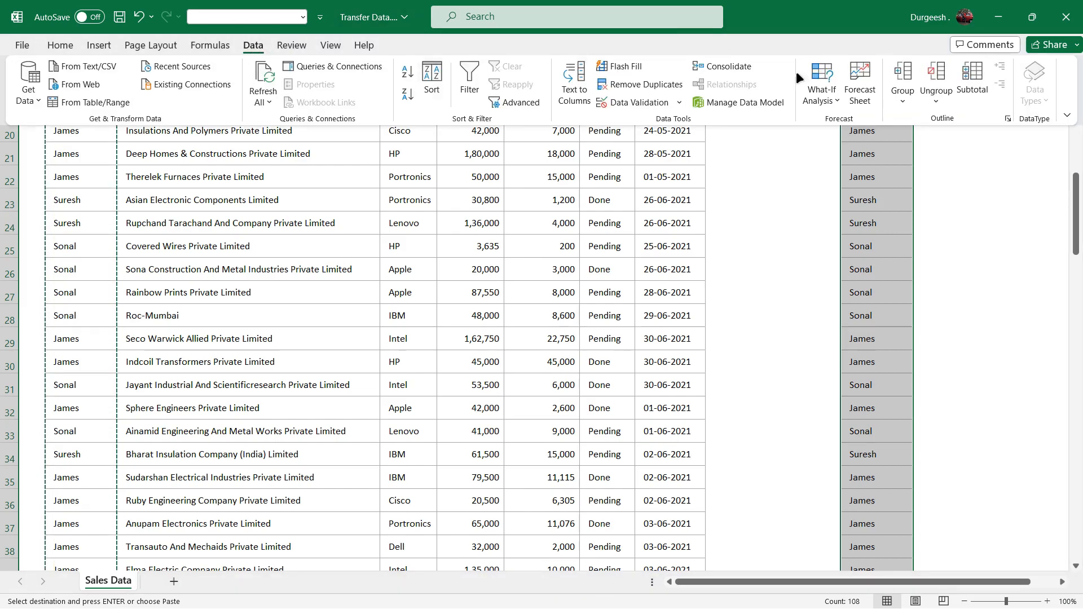
left_click(642, 83)
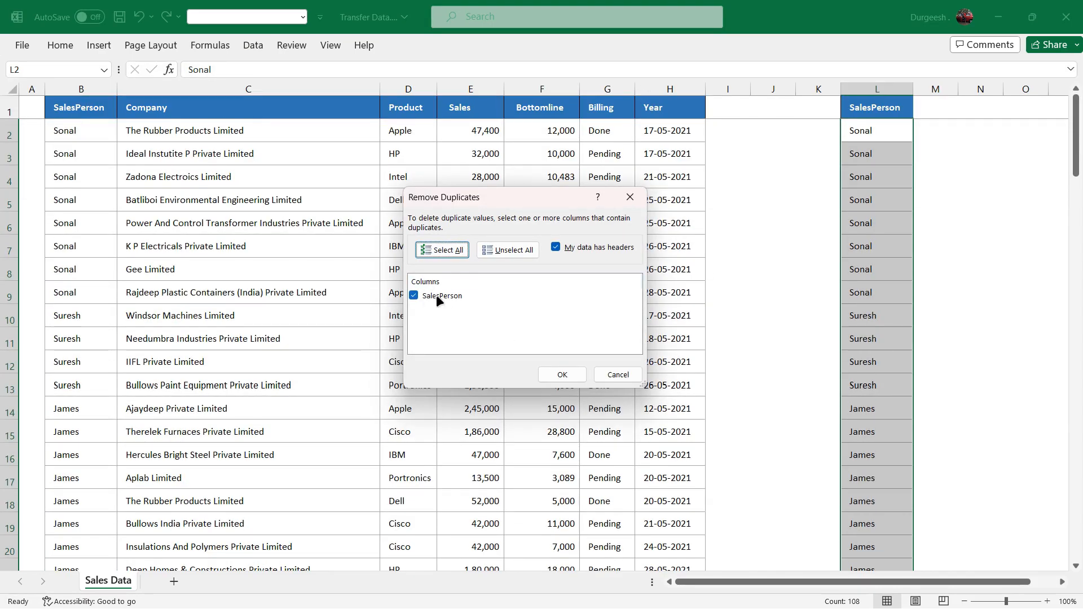
left_click(560, 375)
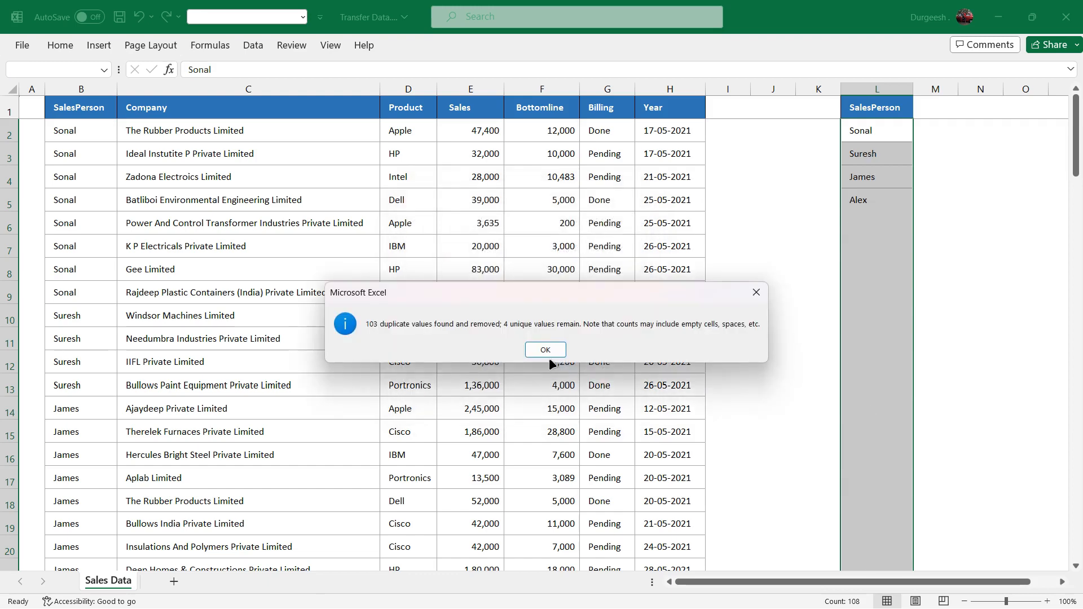
left_click(546, 350)
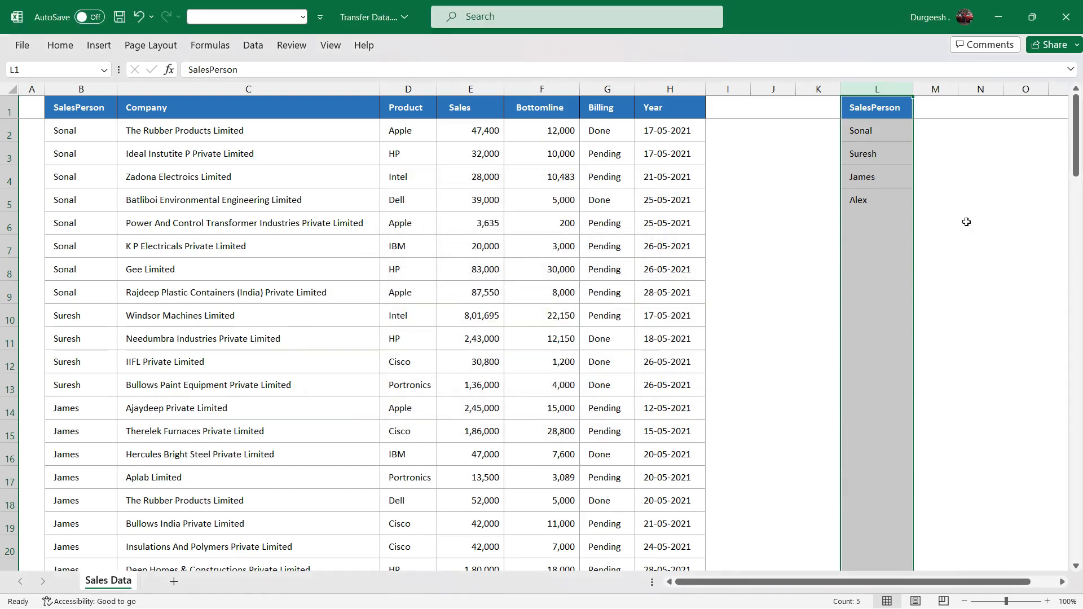
left_click(967, 205)
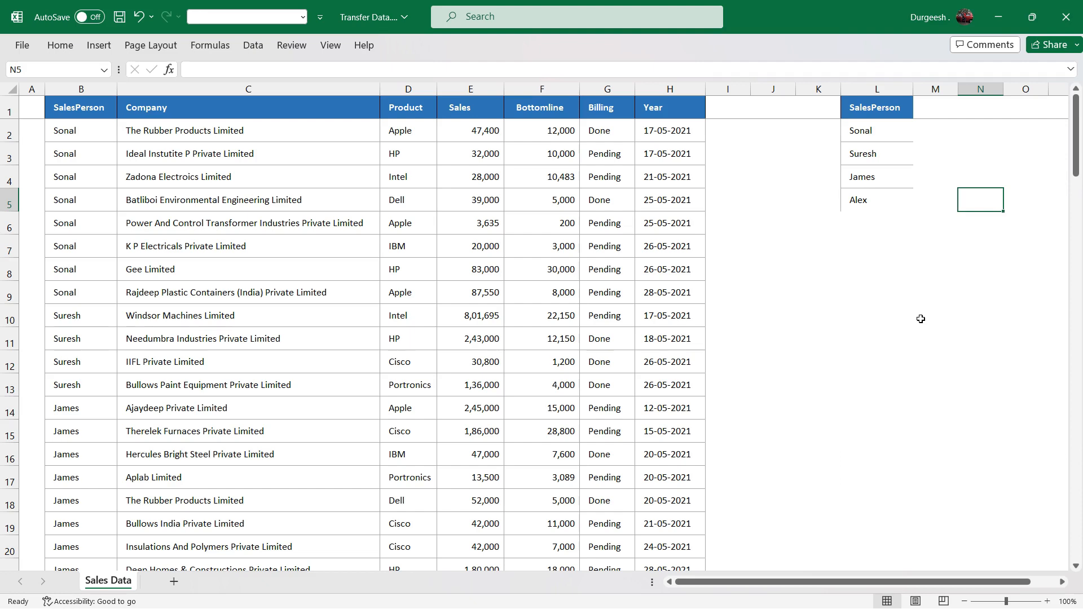
left_click_drag(878, 123, 879, 200)
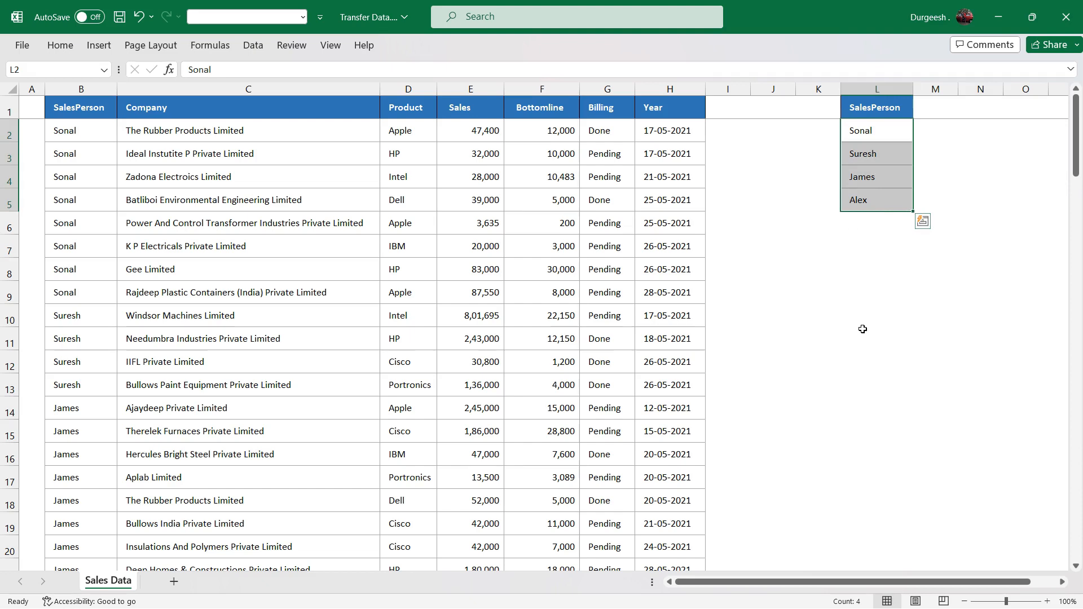
left_click(885, 294)
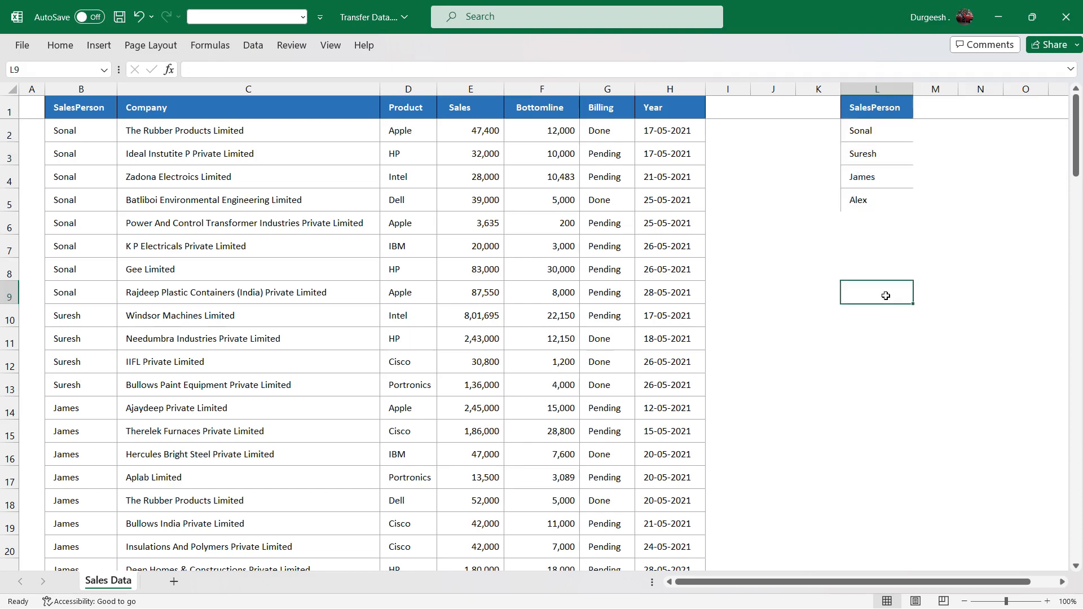
left_click_drag(851, 129, 857, 200)
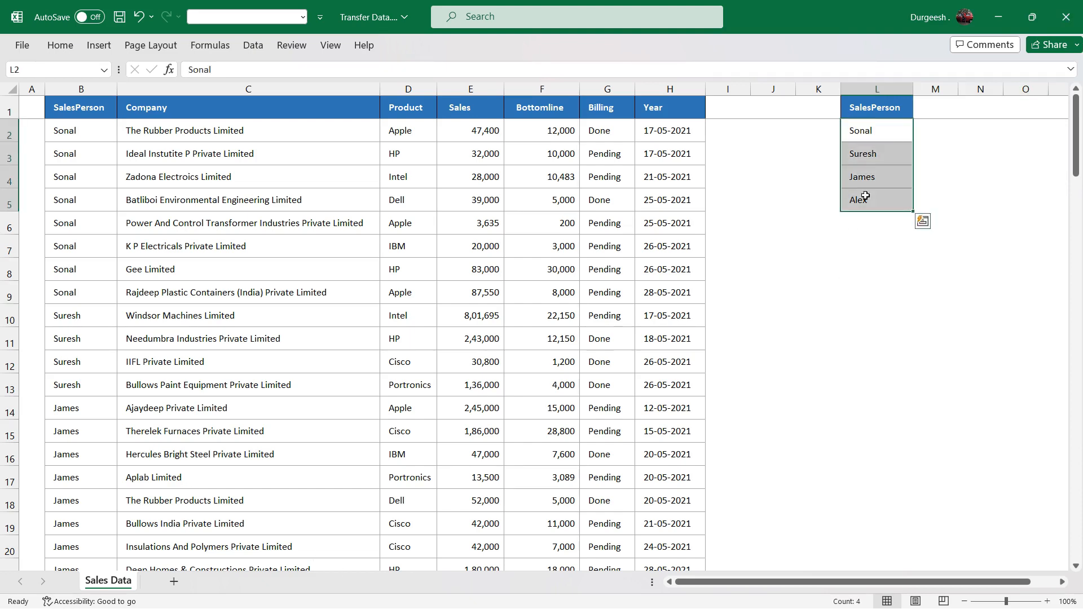
left_click(801, 369)
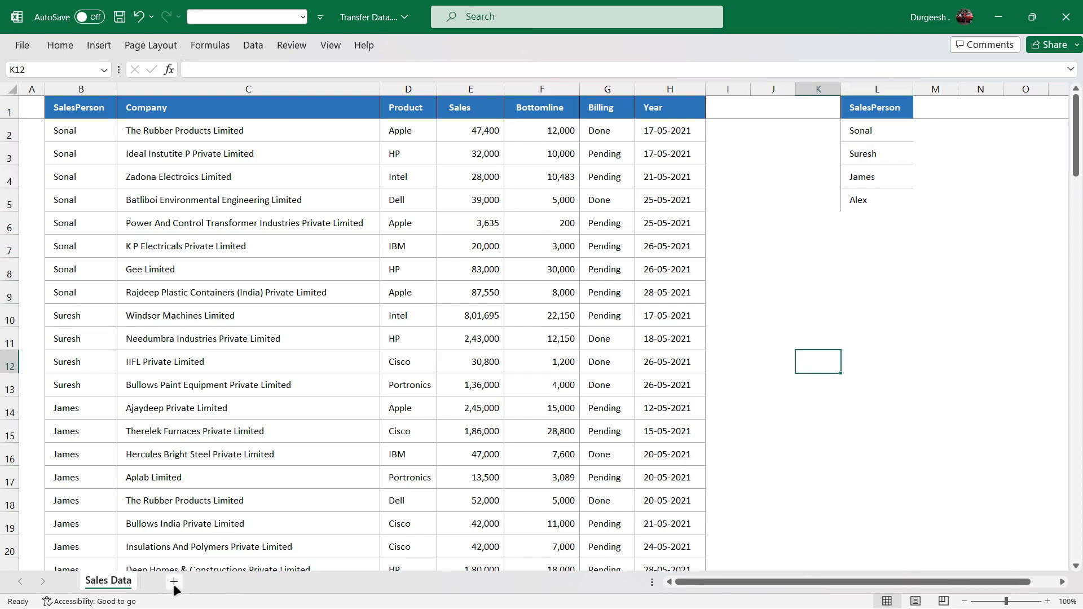
Add four blank worksheets after the Sales Data sheet
left_click(221, 582)
left_click(220, 582)
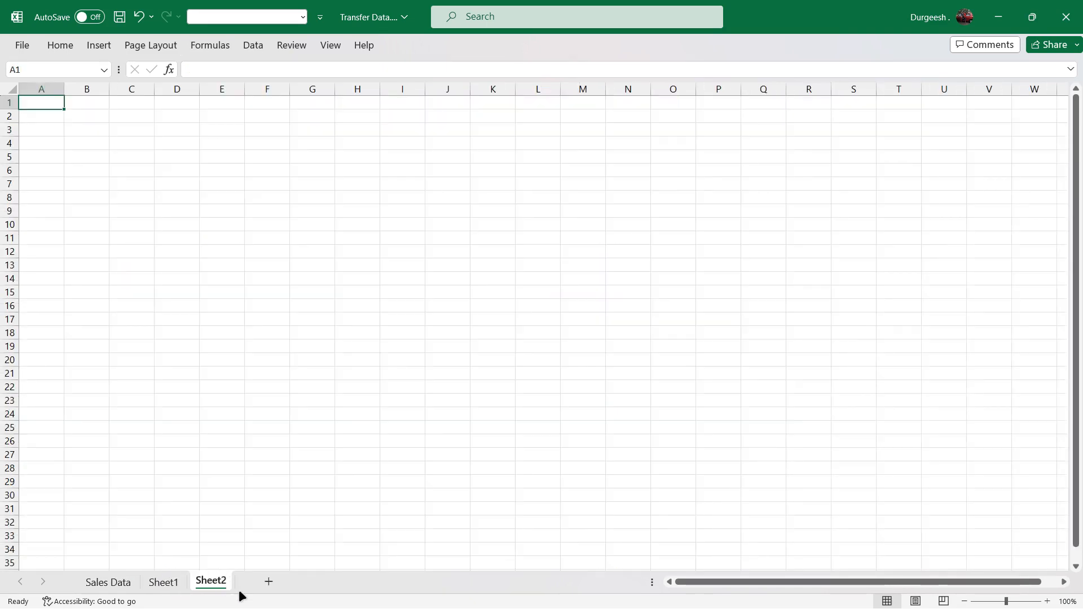
left_click(267, 582)
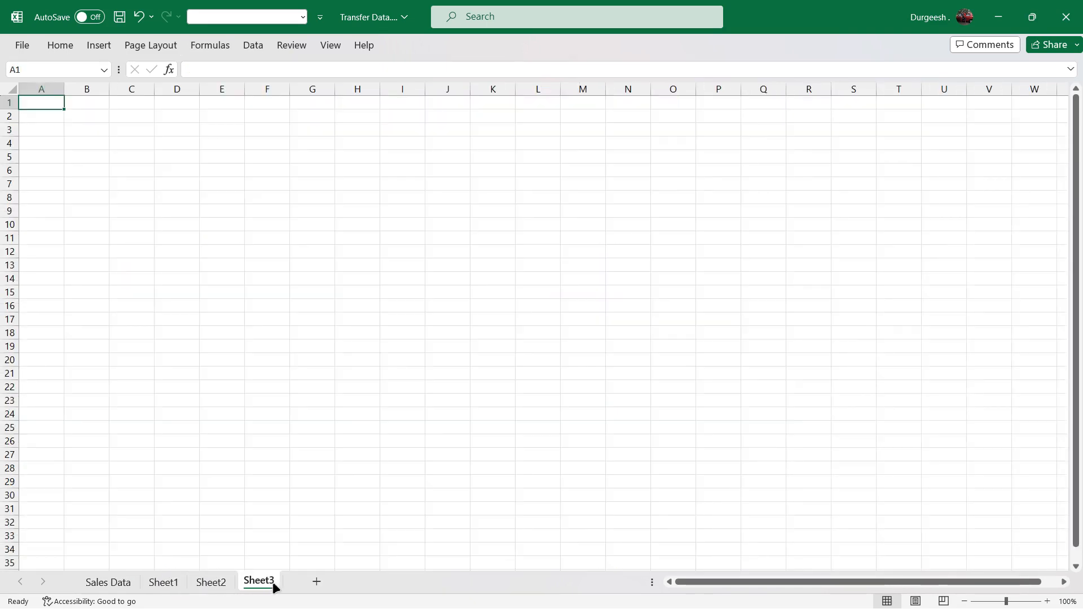
left_click(314, 582)
Rename Sheet1 after the fourth salesperson in the column L list and Sheet2 after the third salesperson
left_click(113, 582)
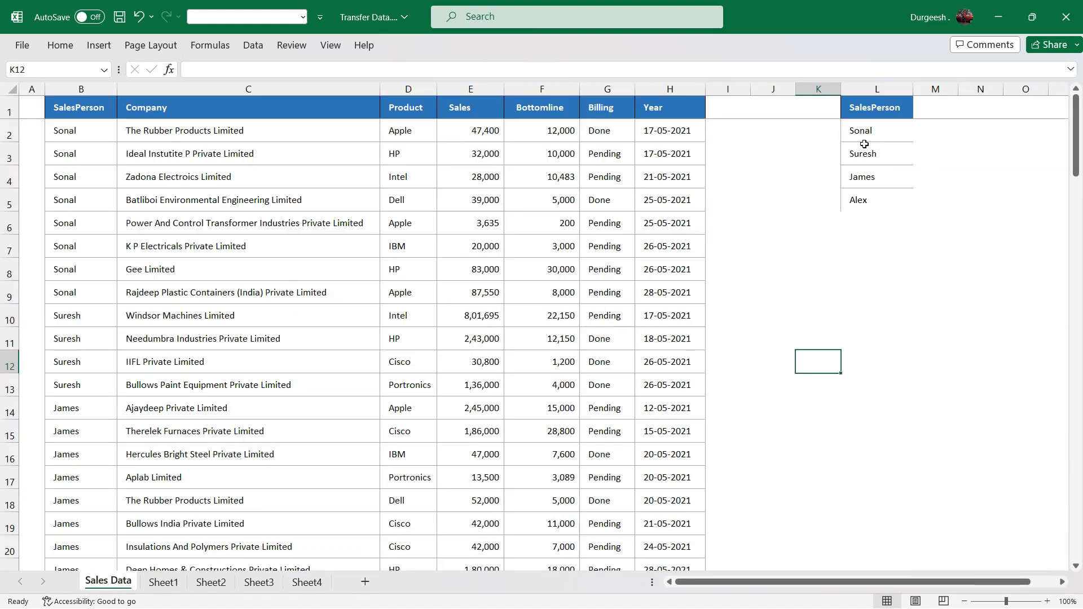
left_click_drag(863, 141, 862, 201)
left_click(817, 338)
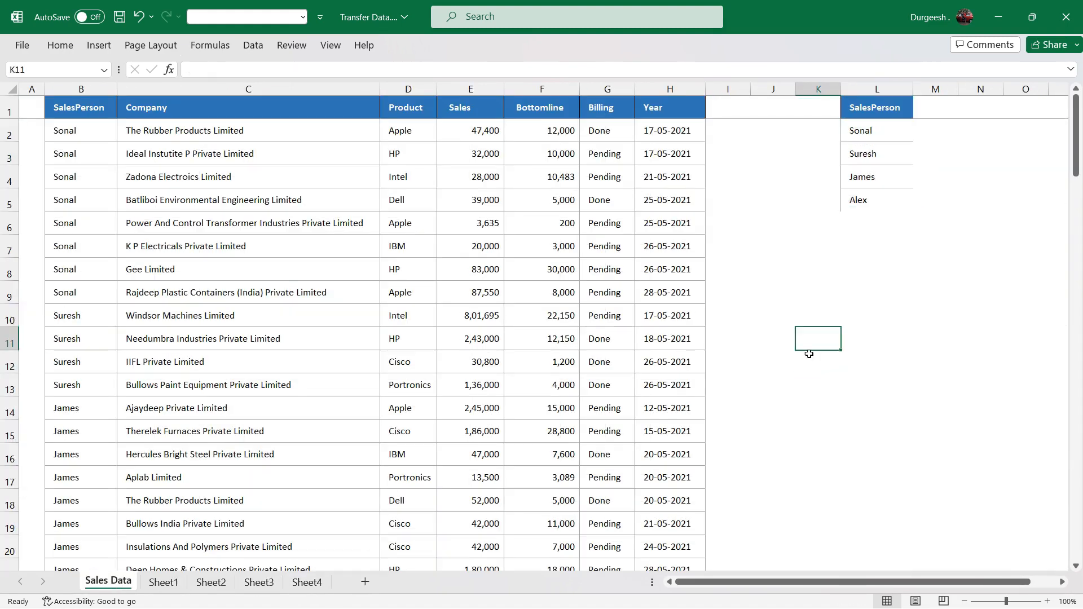
left_click(161, 585)
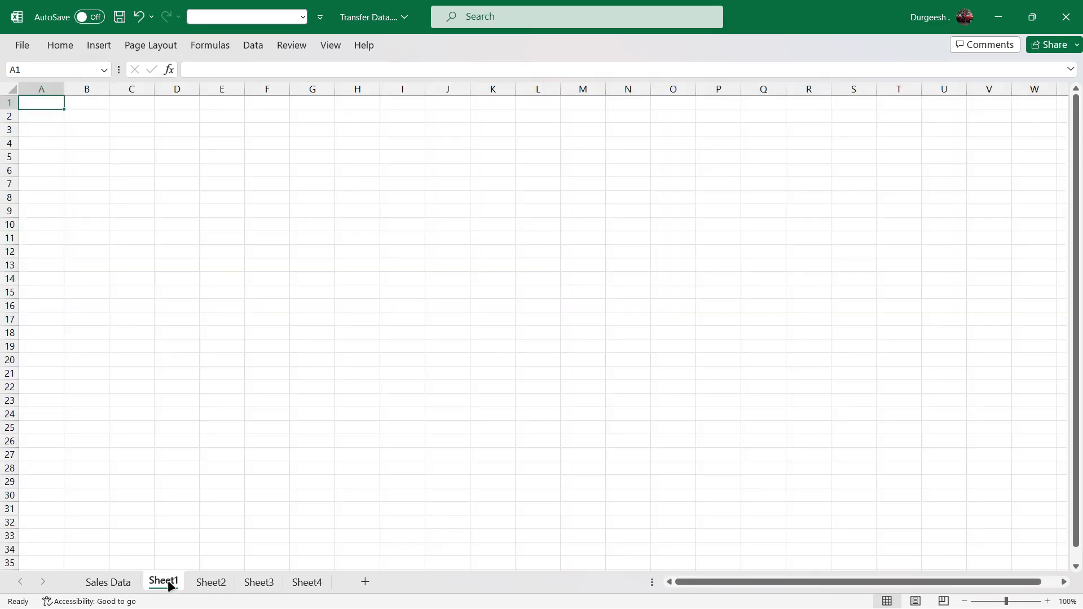
double_click(163, 583)
type("Alex")
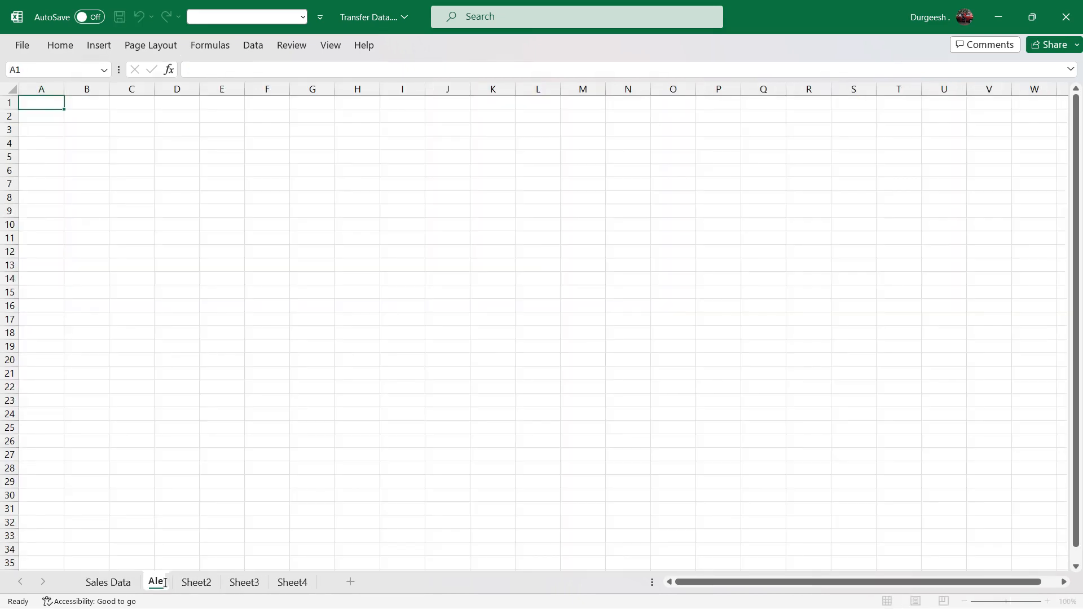
key("Return")
double_click(187, 583)
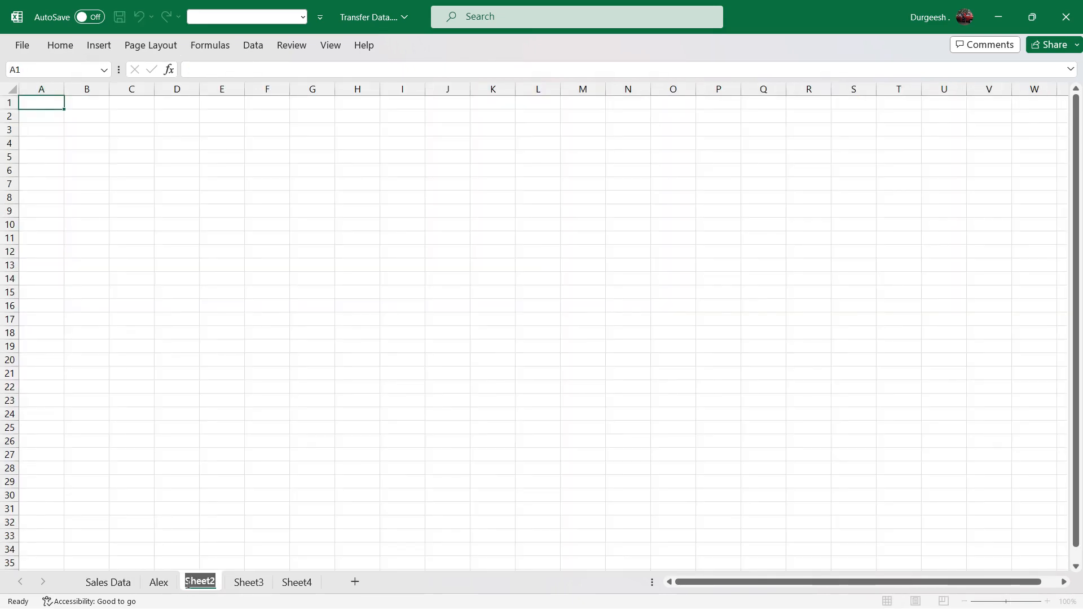
type("James")
key("Return")
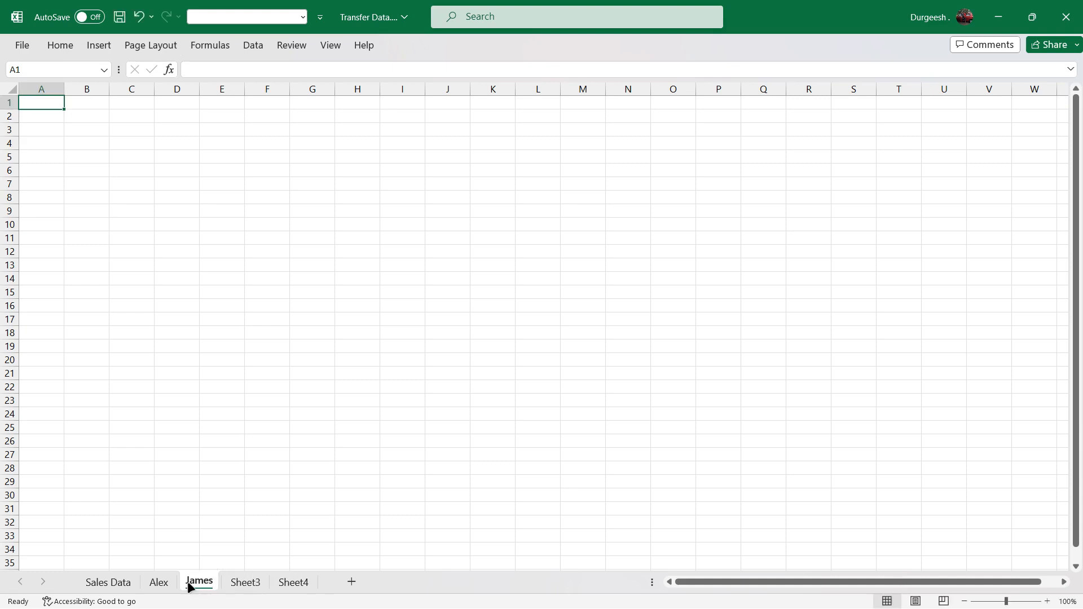
Rename Sheet3 after the first salesperson in the column L list and Sheet4 after the second salesperson
double_click(261, 587)
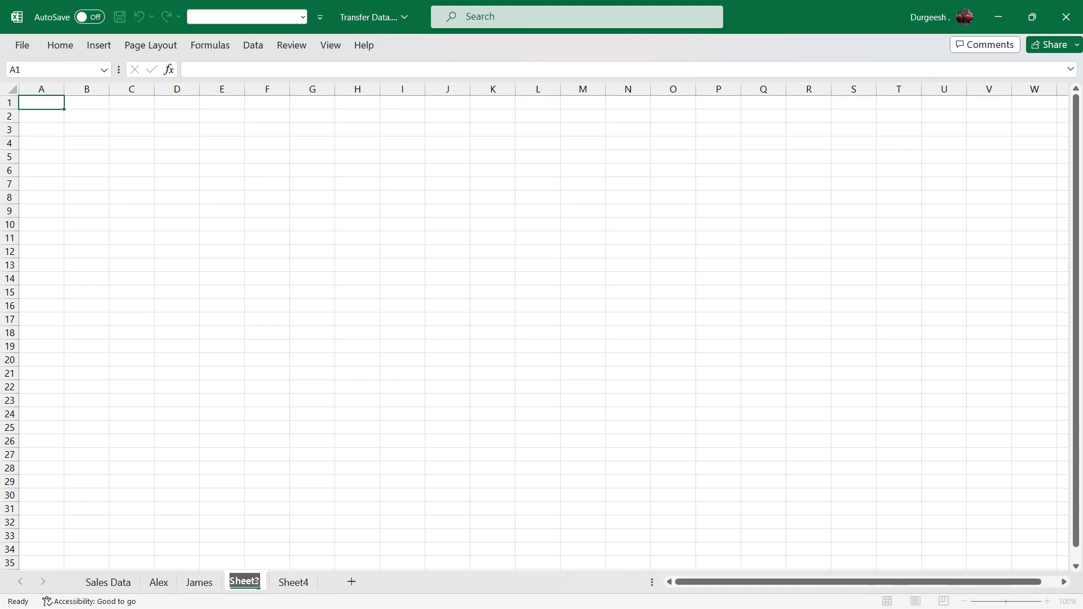
type("Sonal")
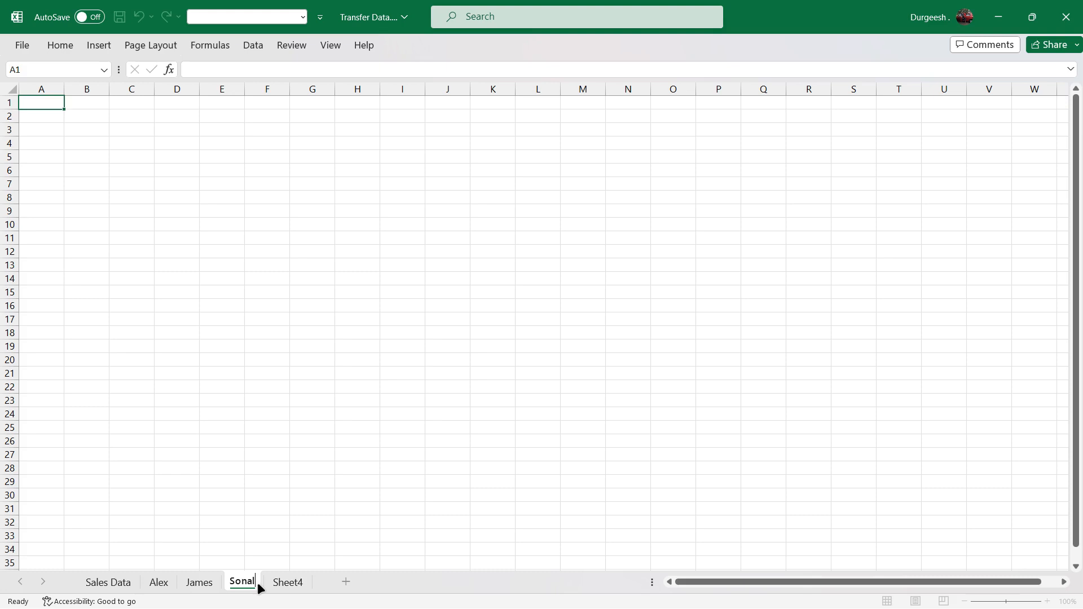
left_click(337, 550)
double_click(290, 583)
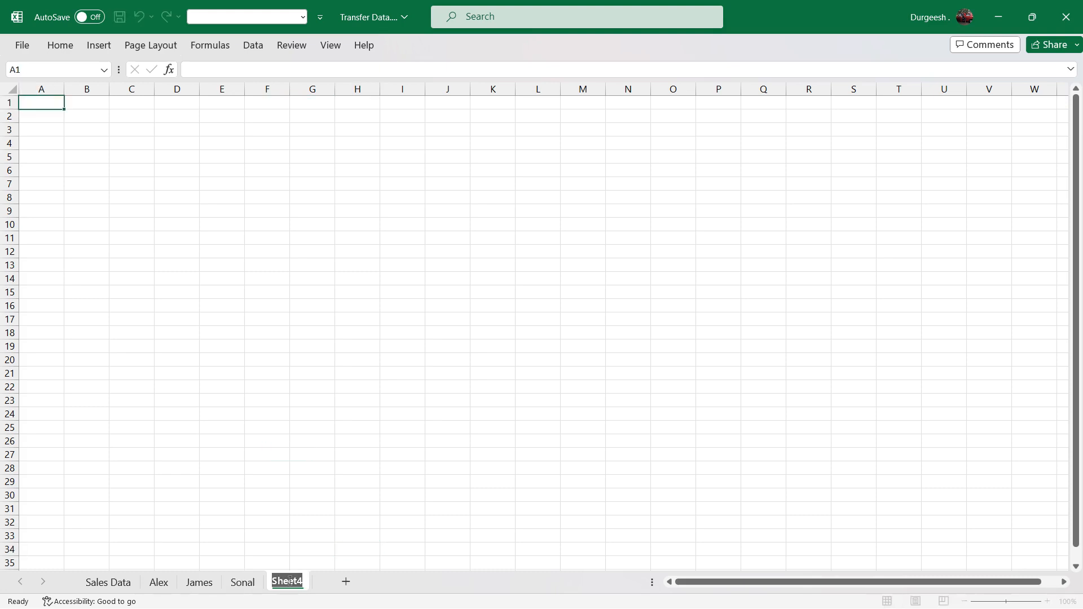
type("Suresh")
key("Return")
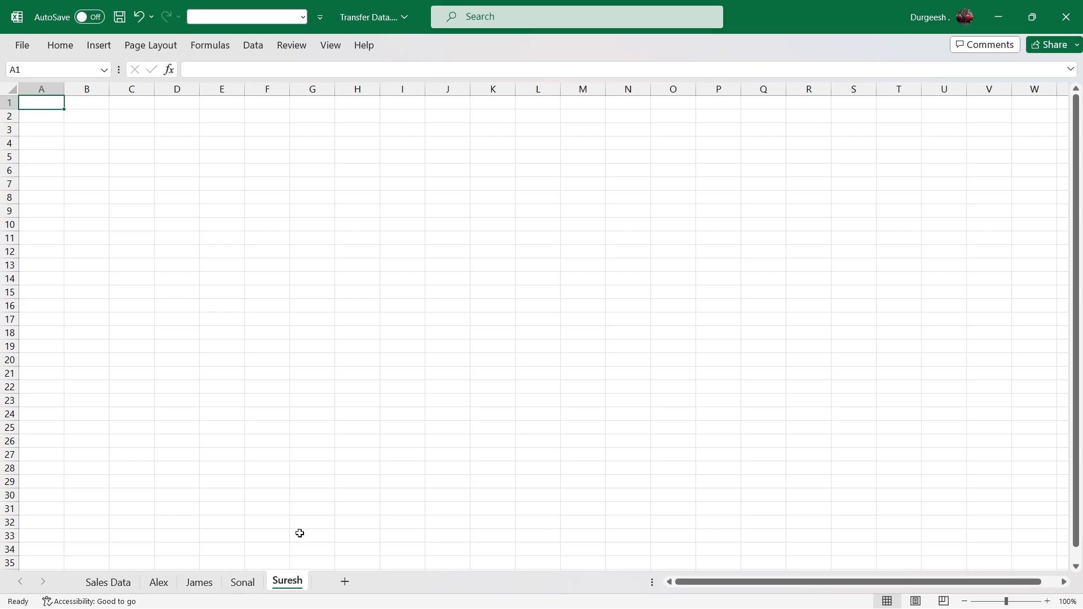
Delete the helper column L holding the unique salesperson list from the Sales Data sheet
left_click(113, 583)
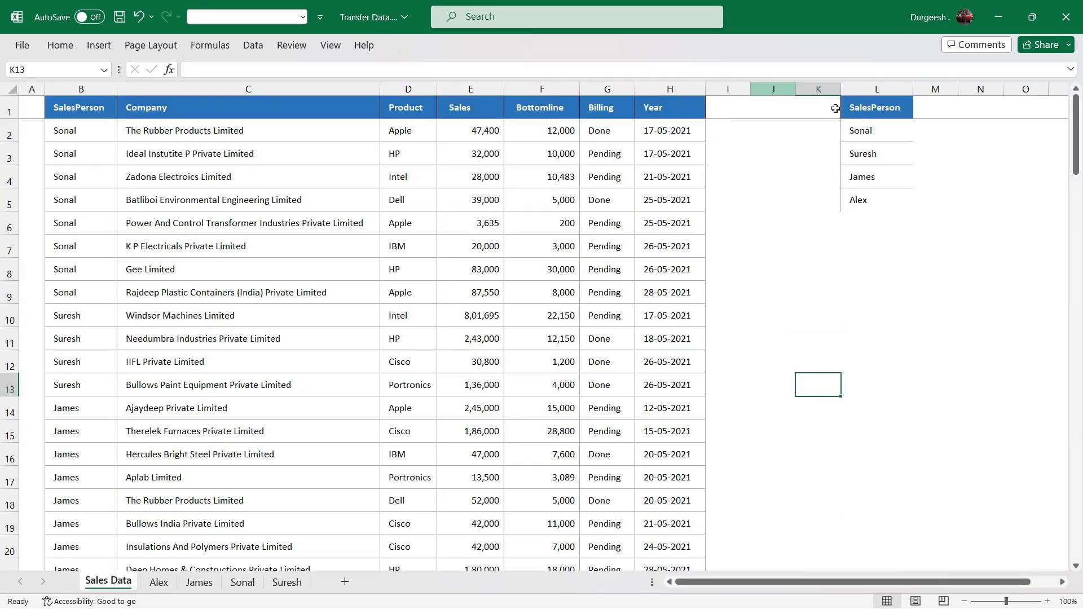
left_click(866, 82)
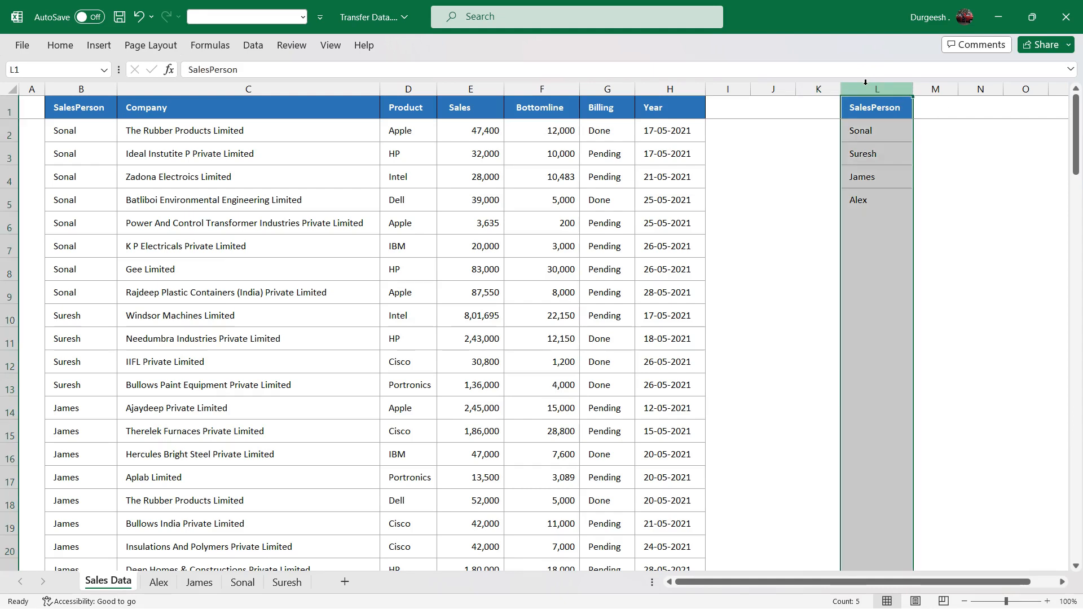
key("ctrl+minus")
left_click(756, 311)
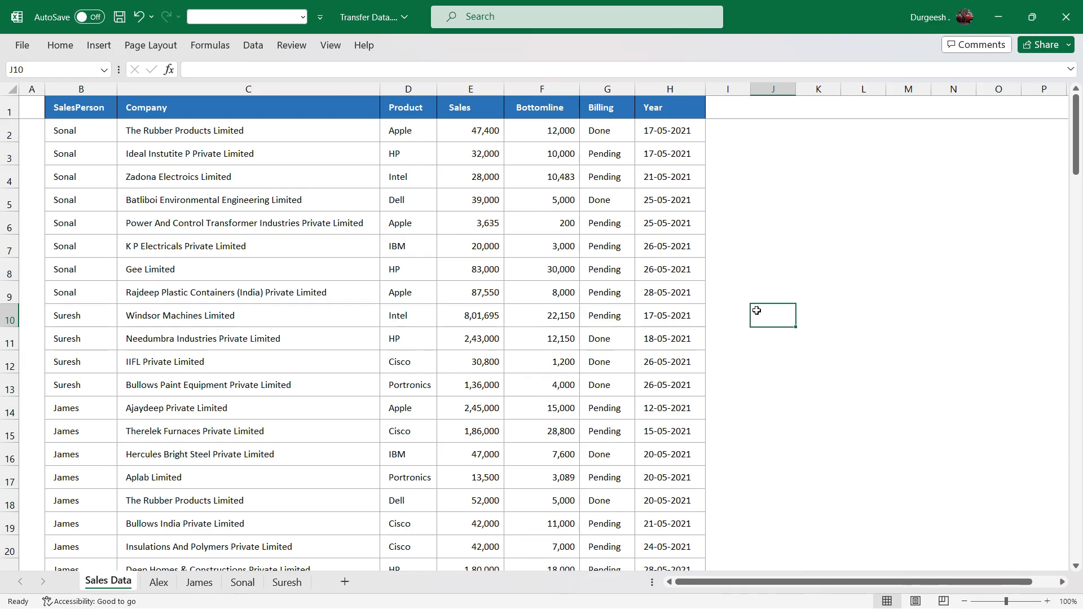
Group the four salesperson sheets and set the height of all their rows to 25
left_click(158, 582)
left_click(190, 584)
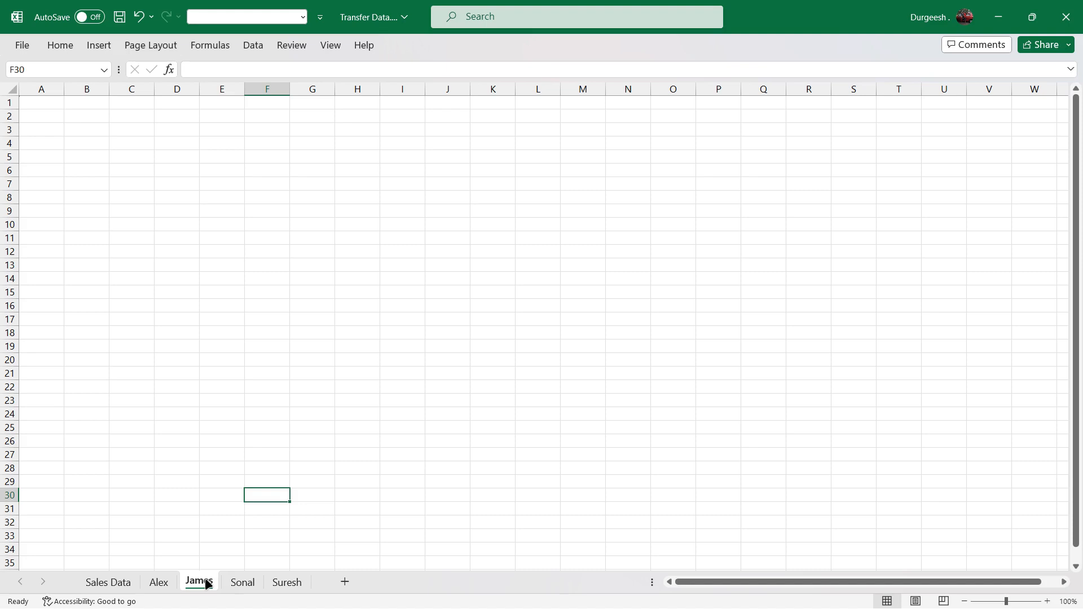
left_click(164, 585)
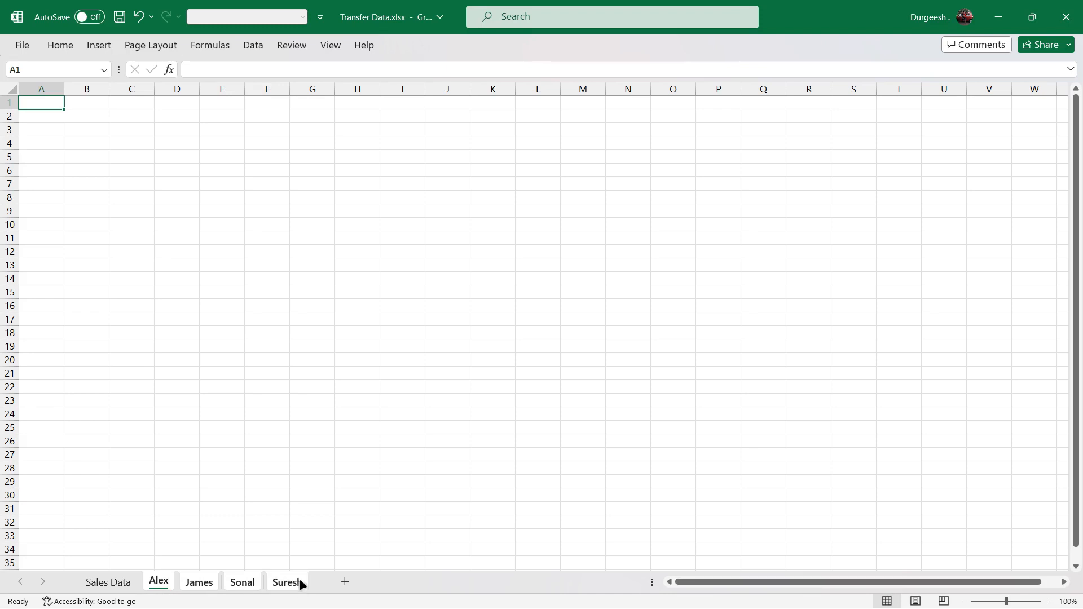
left_click(14, 87)
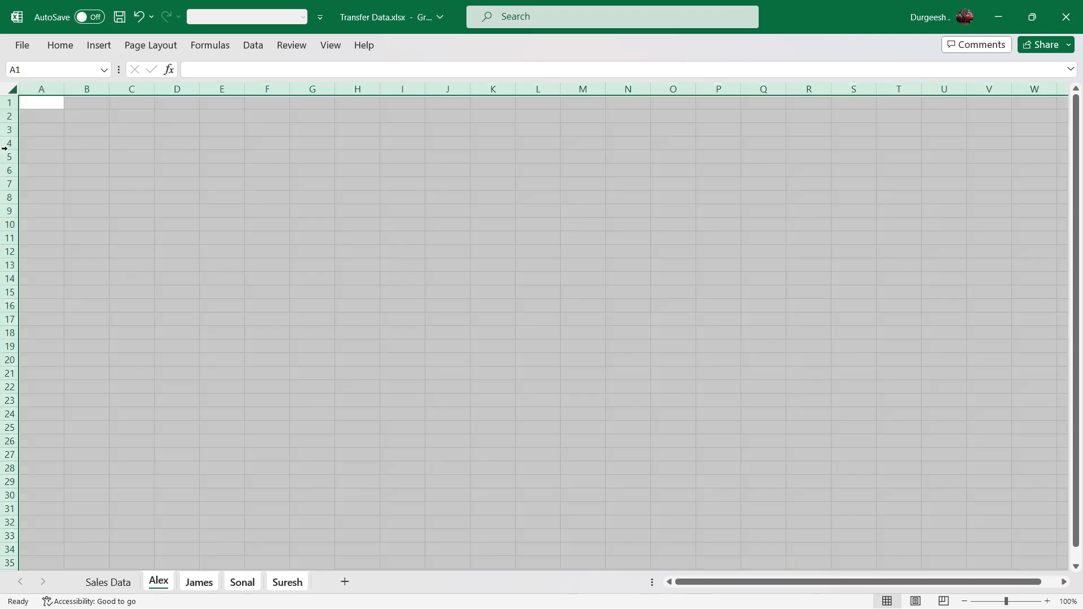
right_click(10, 156)
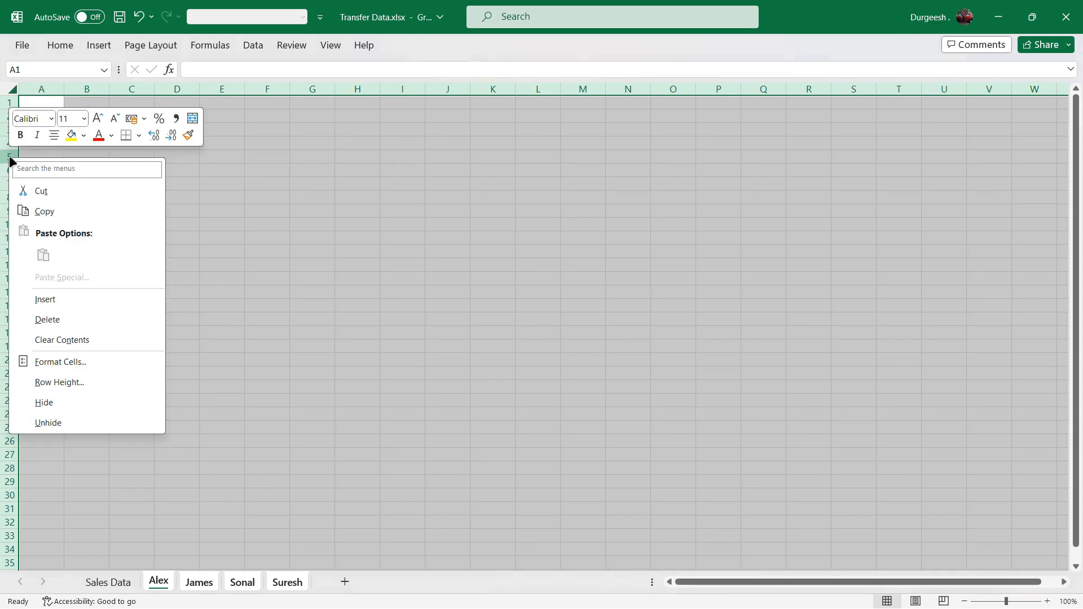
left_click(65, 382)
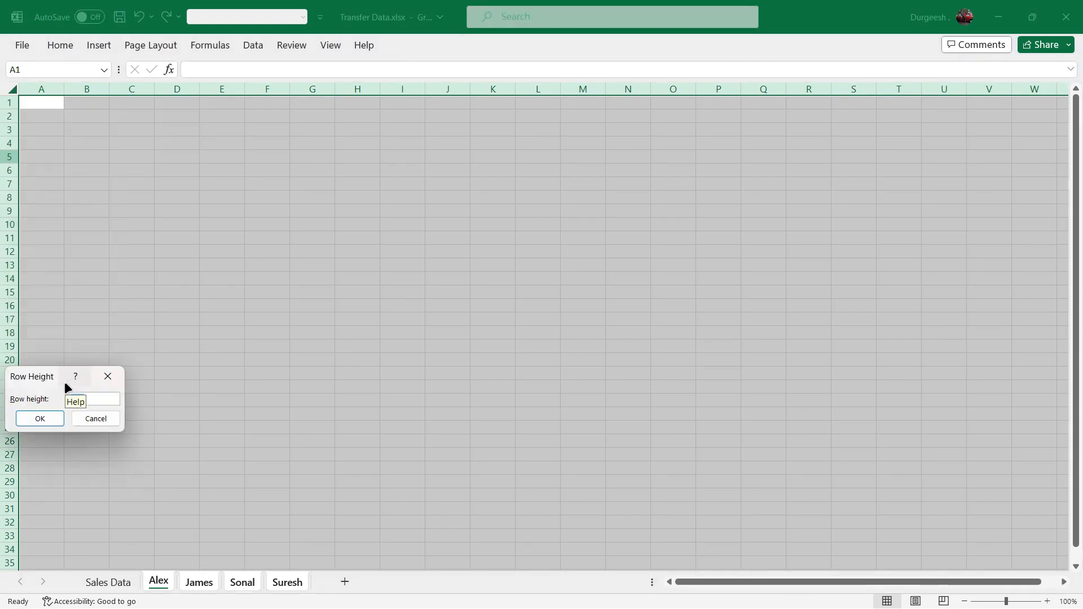
type("25")
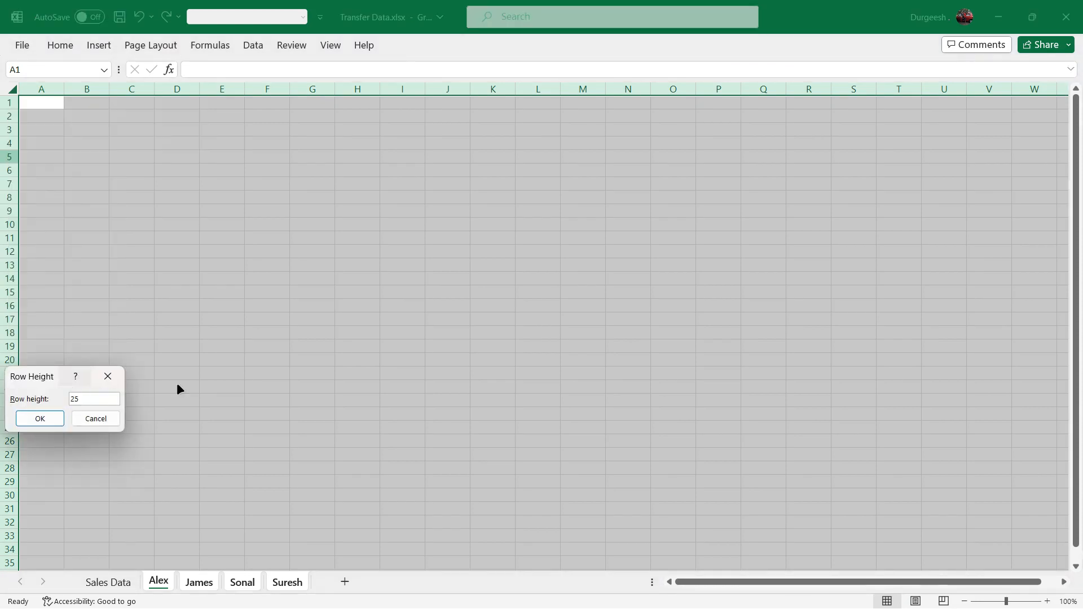
left_click(39, 423)
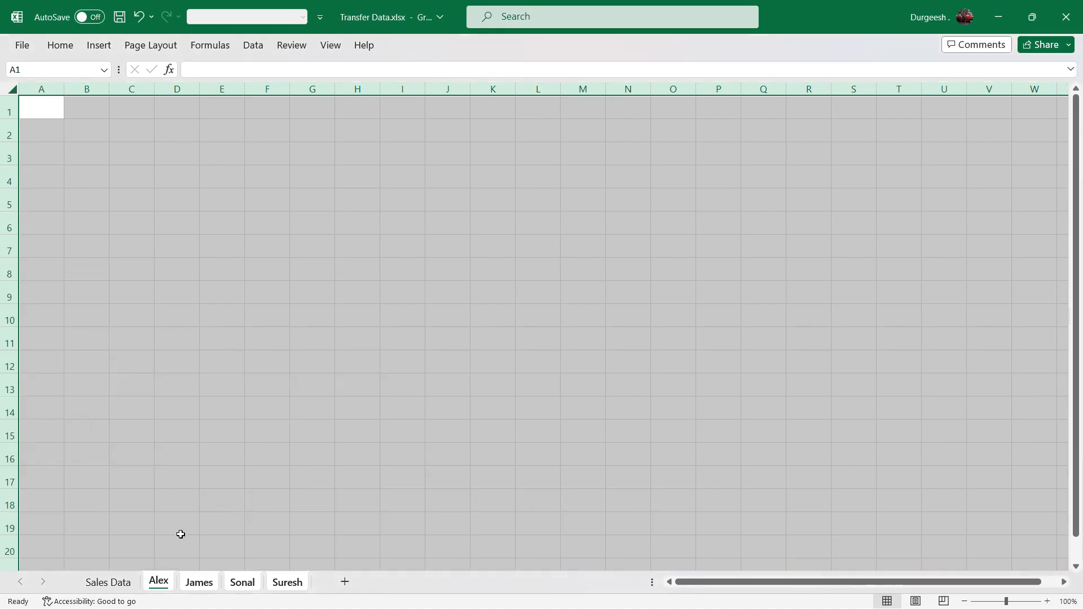
Copy the header row B1:H1 from the Sales Data sheet
left_click(116, 582)
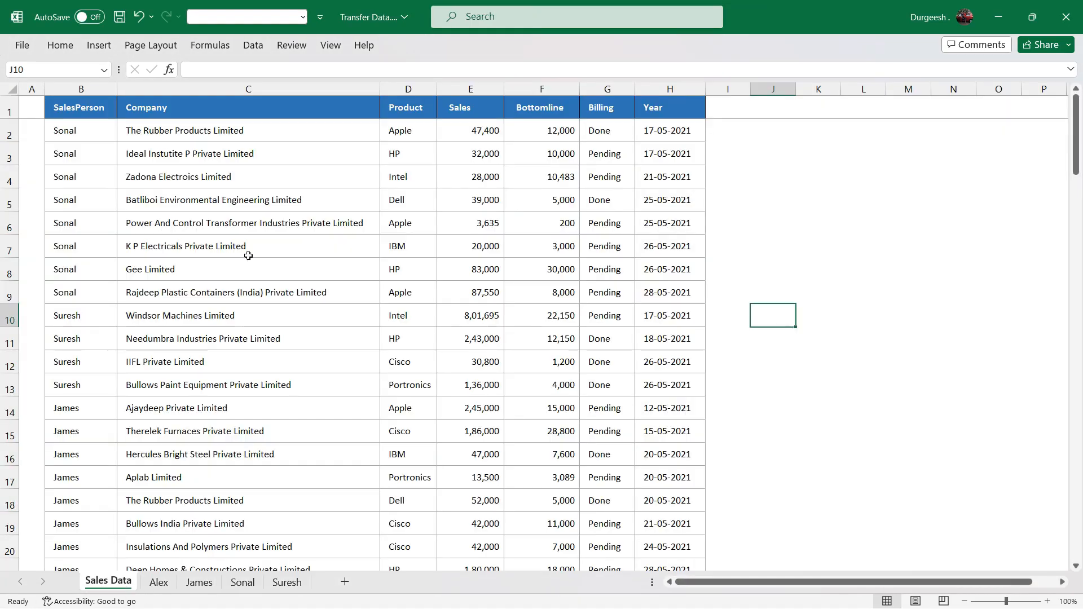
left_click_drag(85, 106, 642, 111)
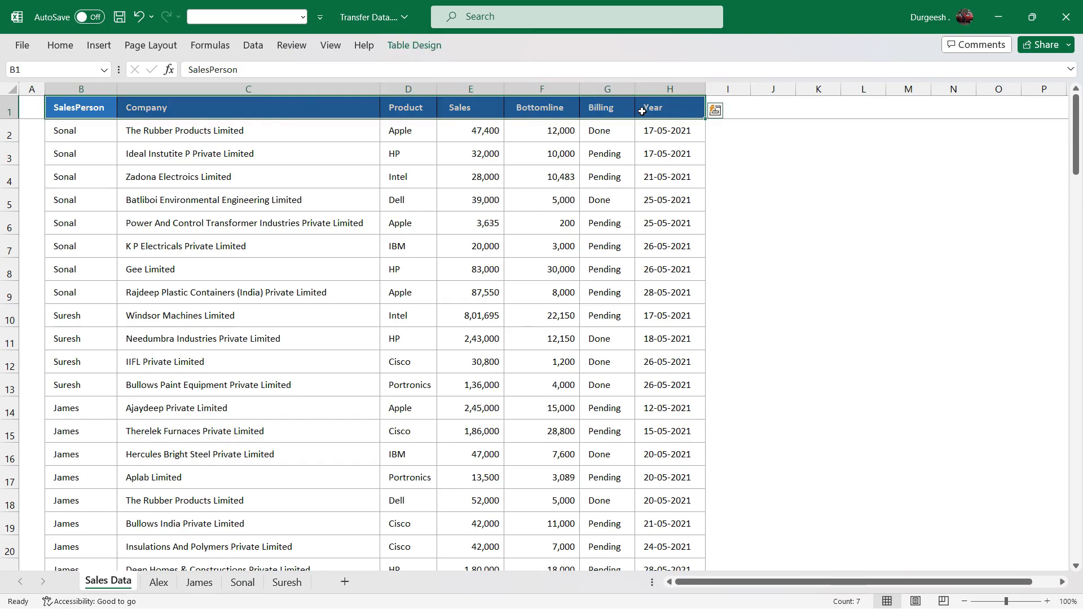
key("ctrl+c")
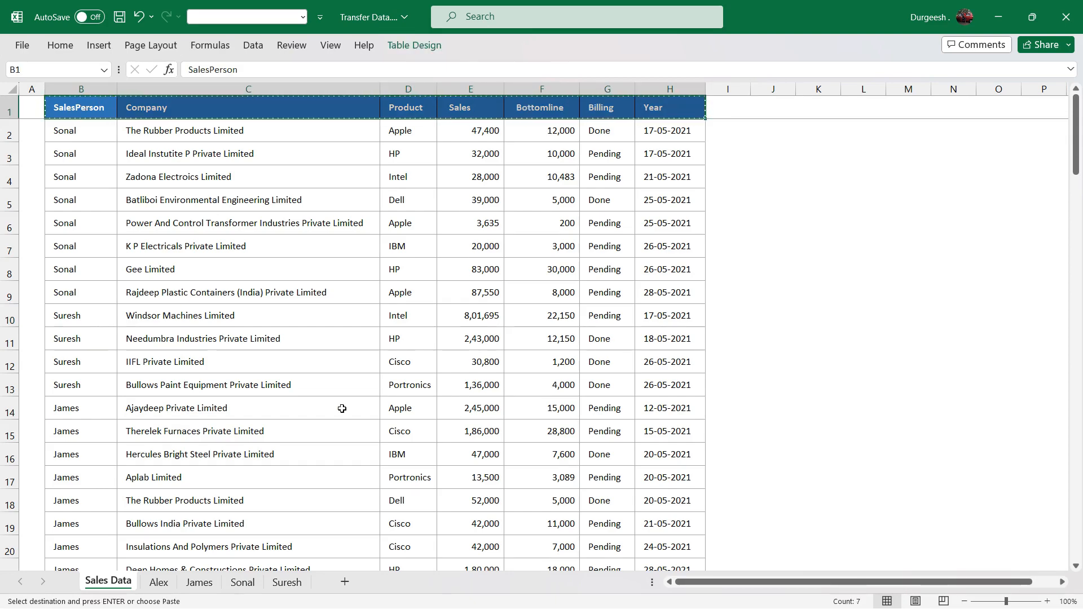
Group the four salesperson sheets and paste the copied header row at B5, keeping the source column widths
left_click(159, 582)
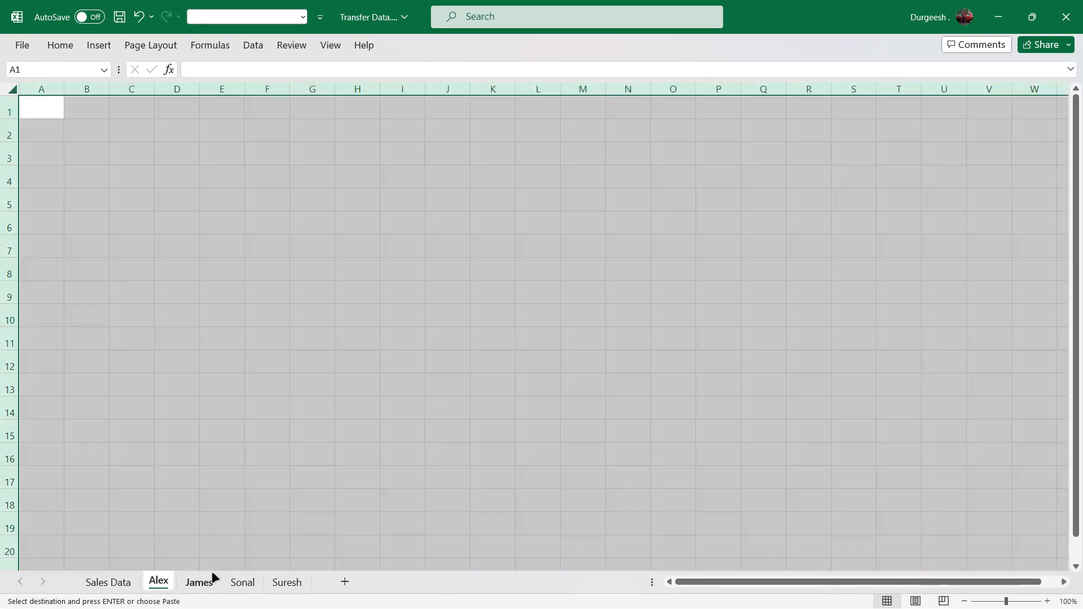
left_click(196, 550)
left_click(200, 582, "ctrl")
left_click(244, 584, "ctrl")
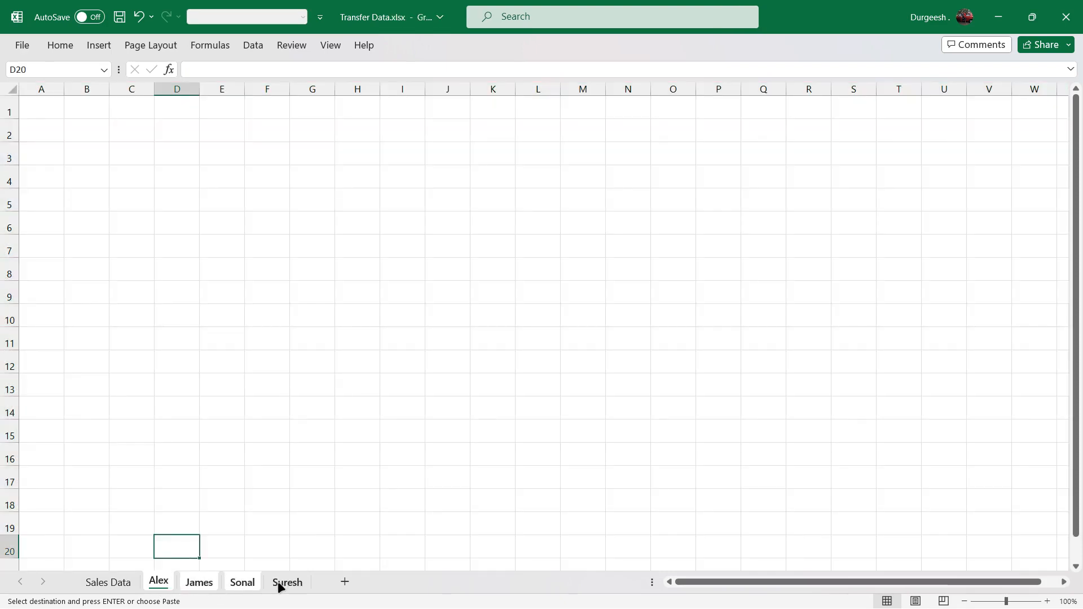
left_click(285, 584, "ctrl")
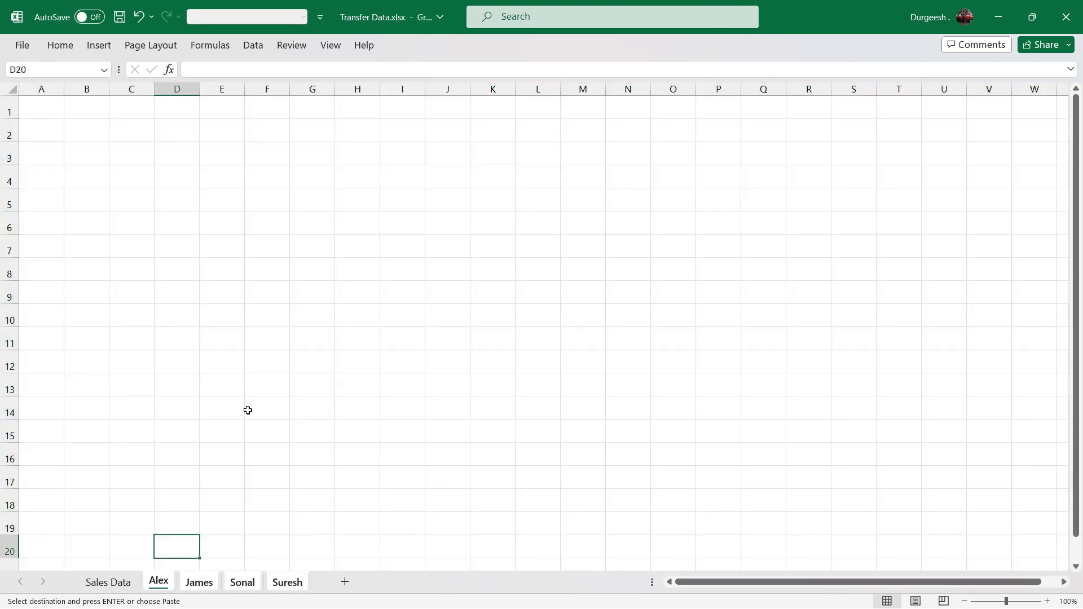
left_click(93, 193)
right_click(95, 197)
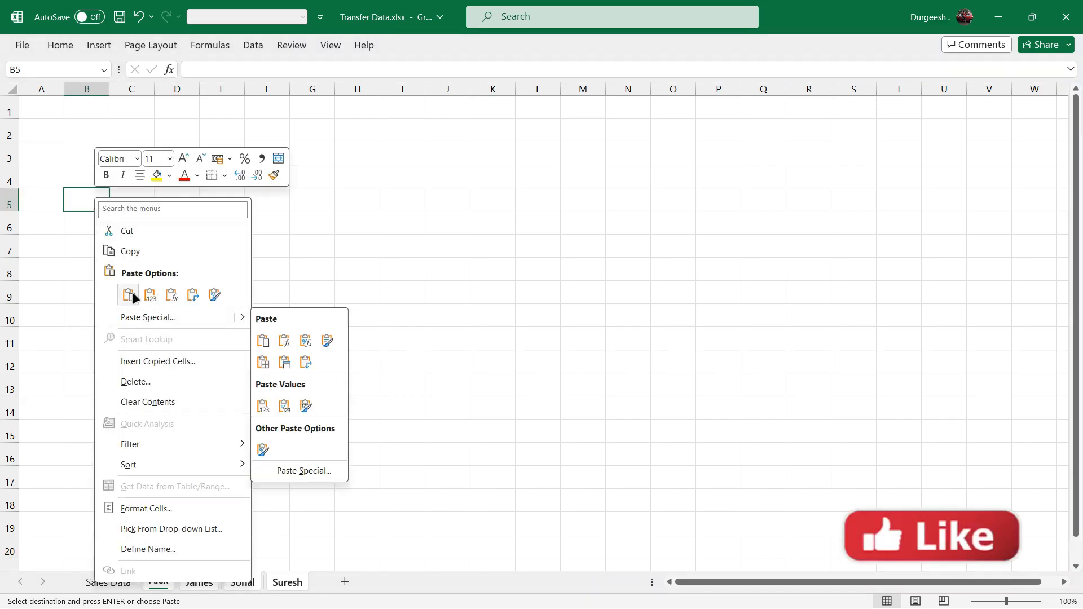
mouse_move(244, 315)
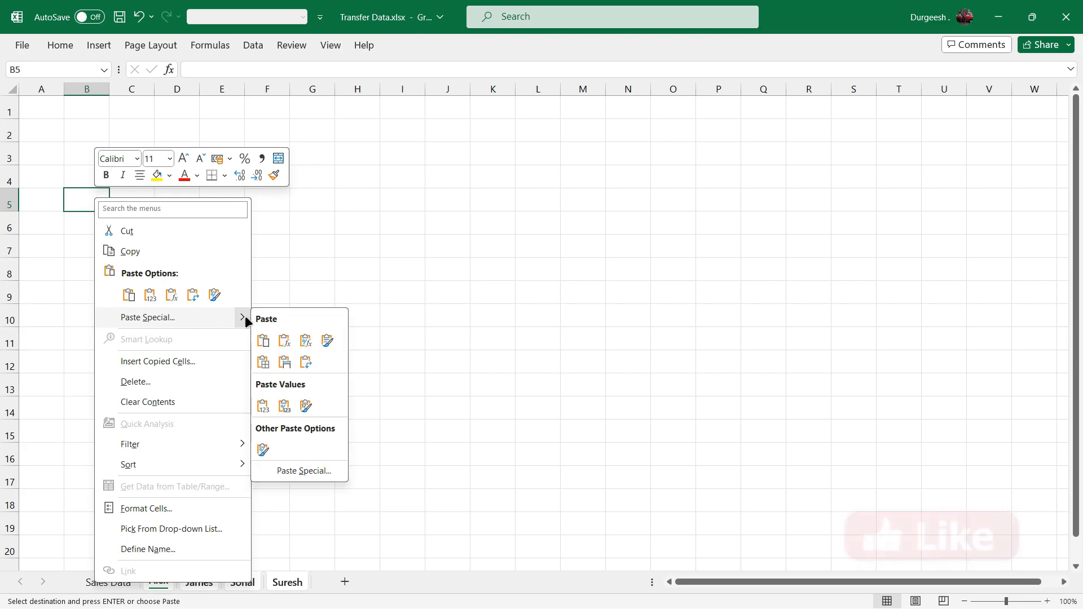
left_click(285, 362)
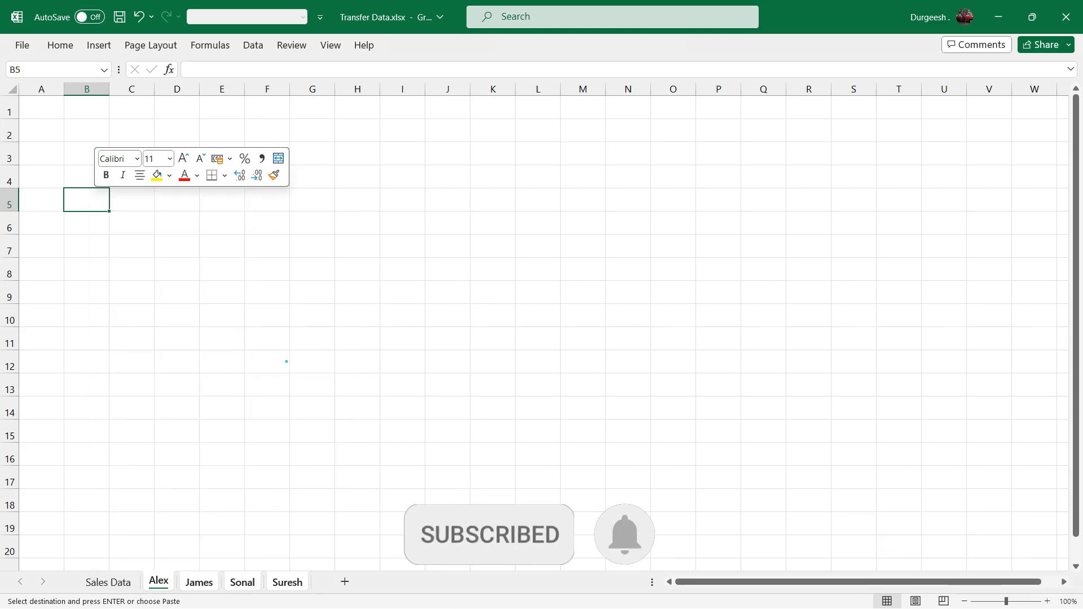
left_click(187, 242)
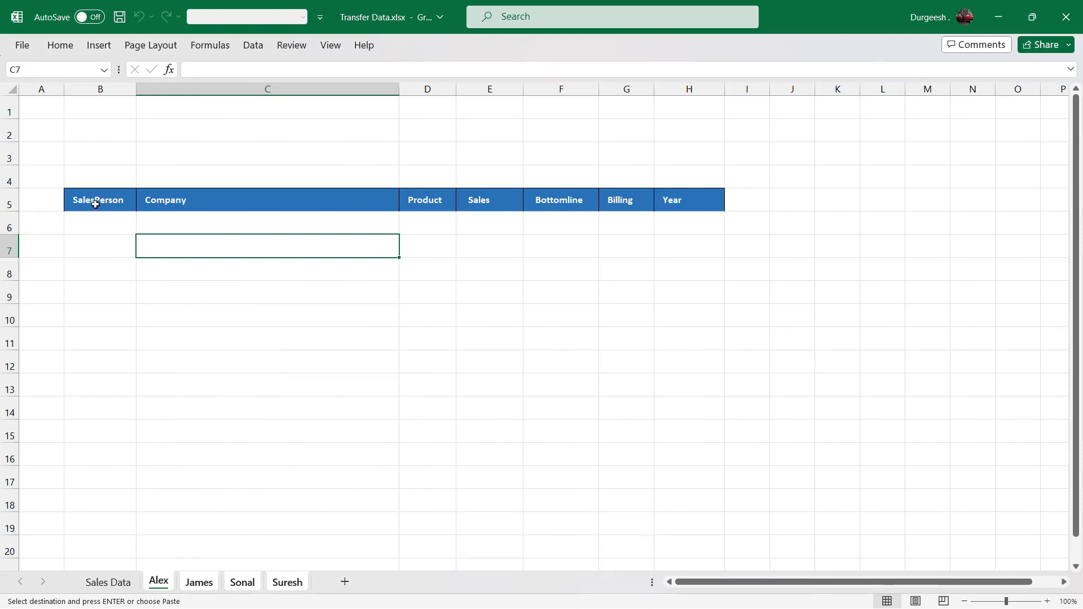
Apply grey outline and inside borders to B5:H100 on the grouped salesperson sheets
left_click_drag(94, 203, 682, 476)
left_click(60, 47)
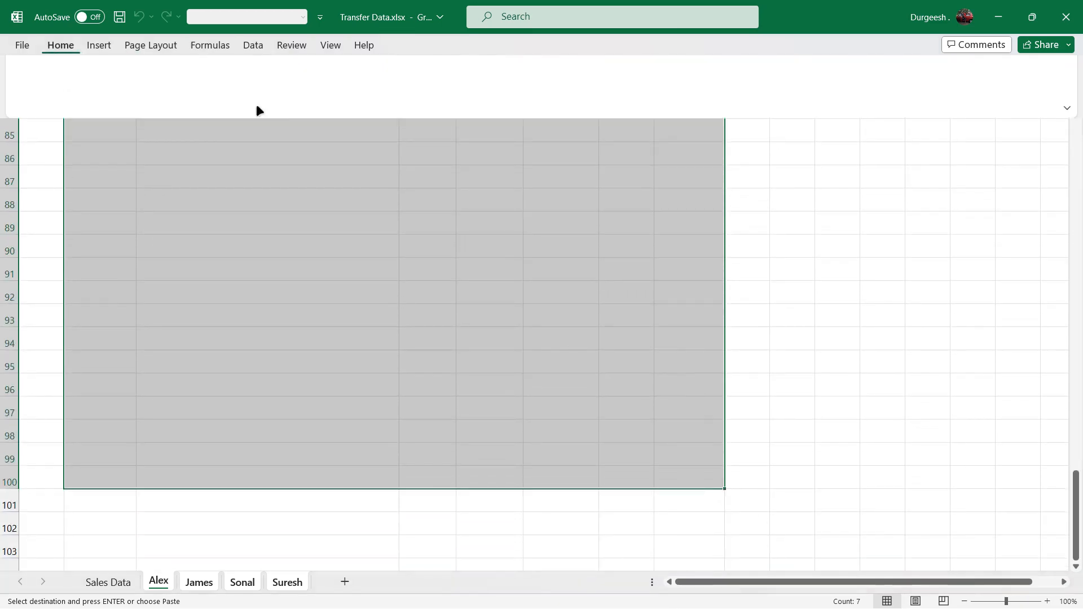
left_click(220, 94)
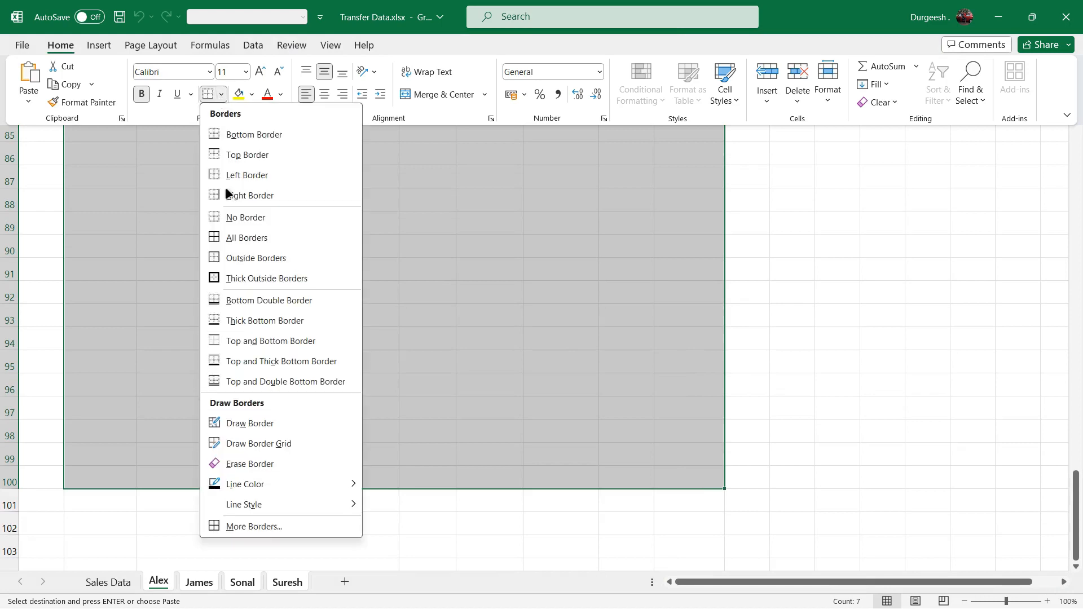
left_click(260, 526)
left_click(405, 291)
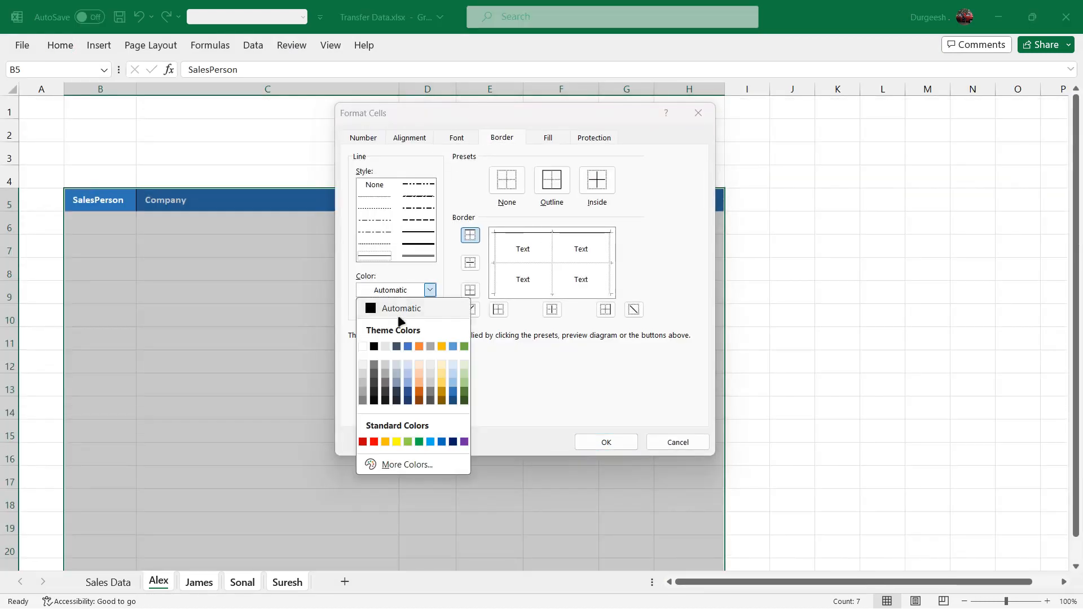
left_click(367, 393)
left_click(551, 183)
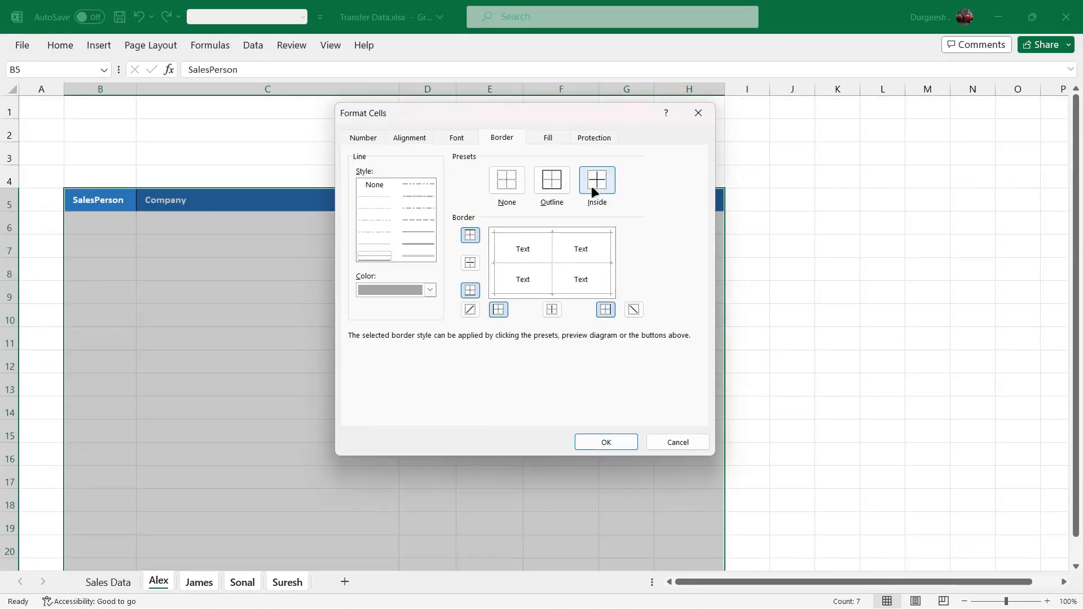
left_click(597, 182)
left_click(609, 445)
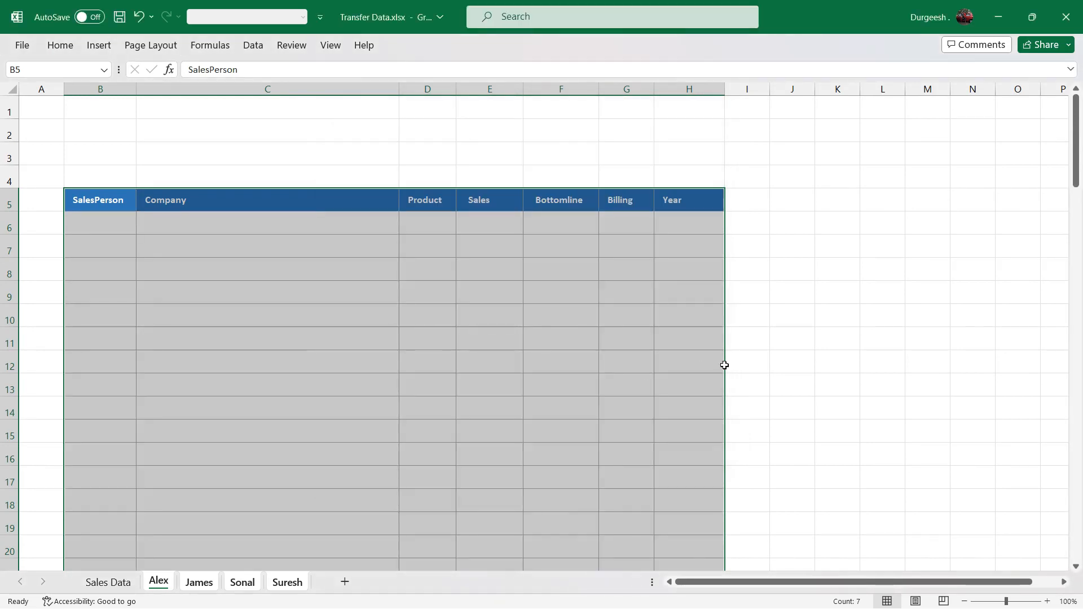
Format the Year column H on the grouped sheets as a date of type 14-03-2012
left_click(689, 90)
key("ctrl+1")
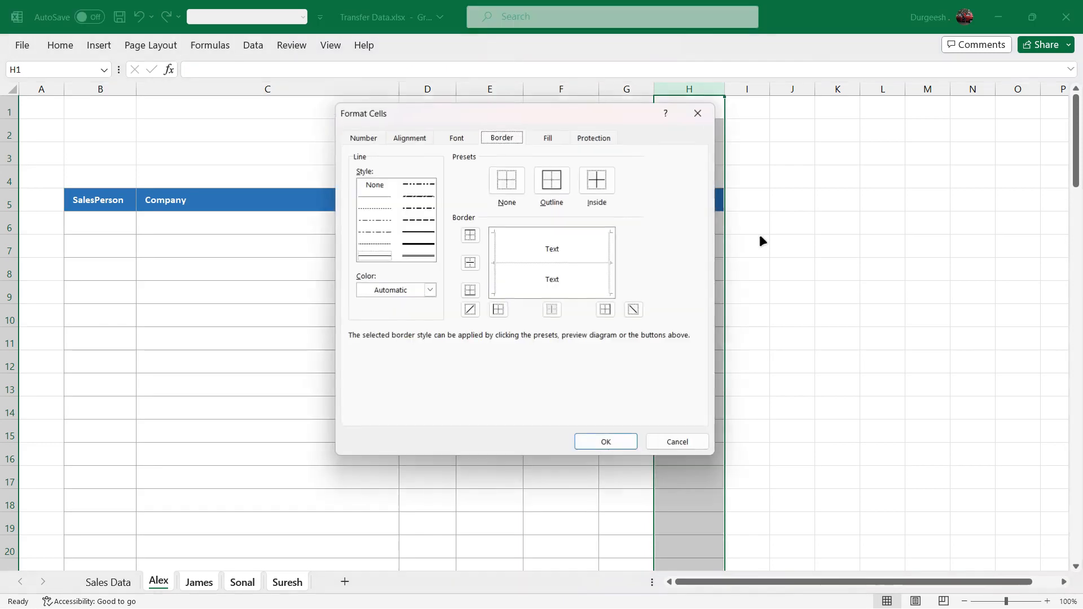
left_click(368, 138)
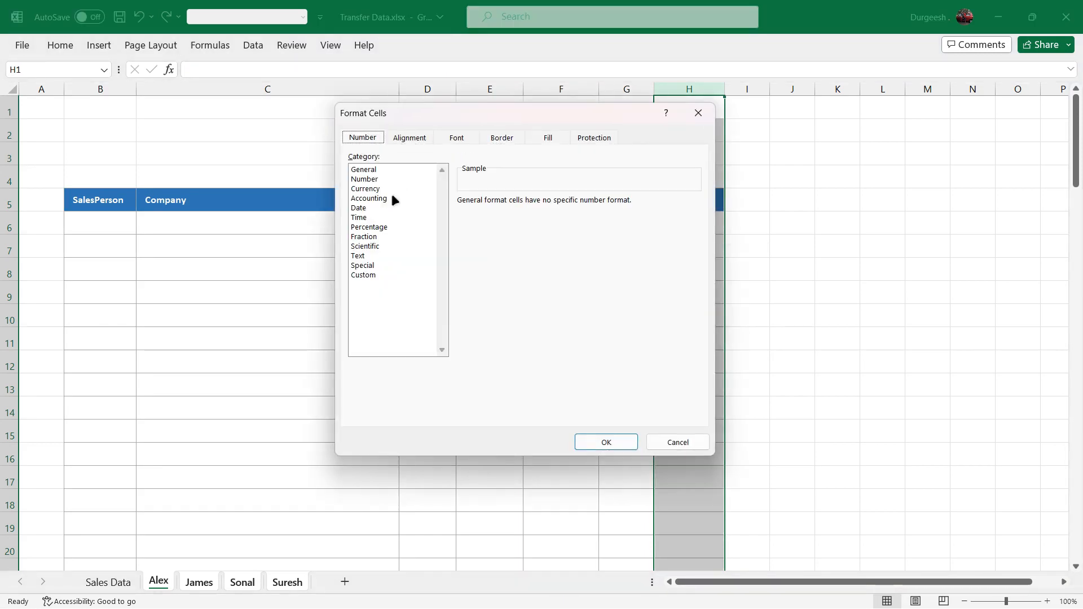
left_click(359, 208)
left_click(480, 244)
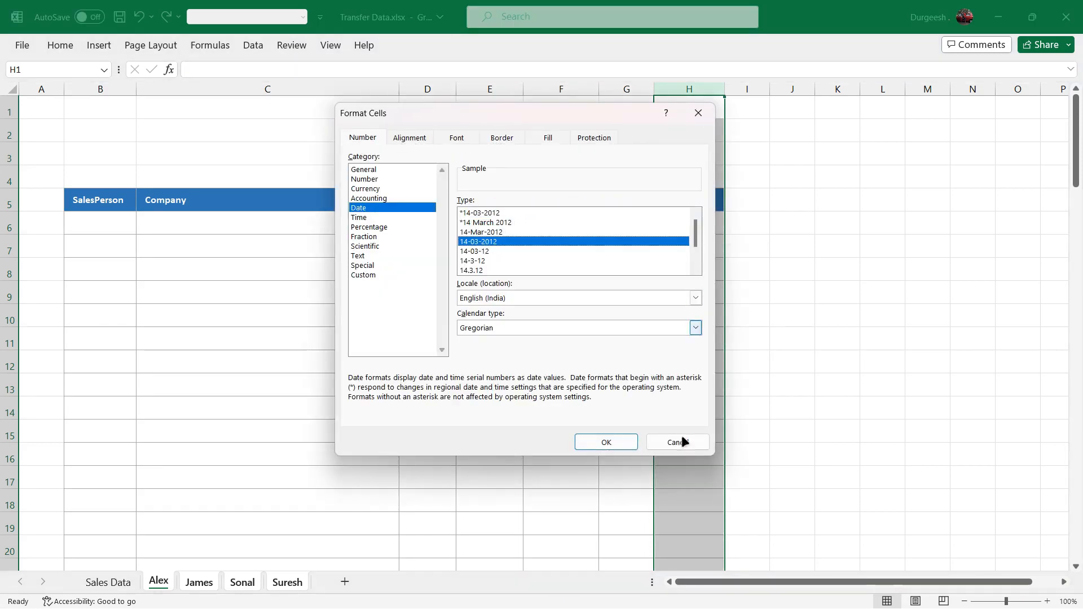
left_click(606, 441)
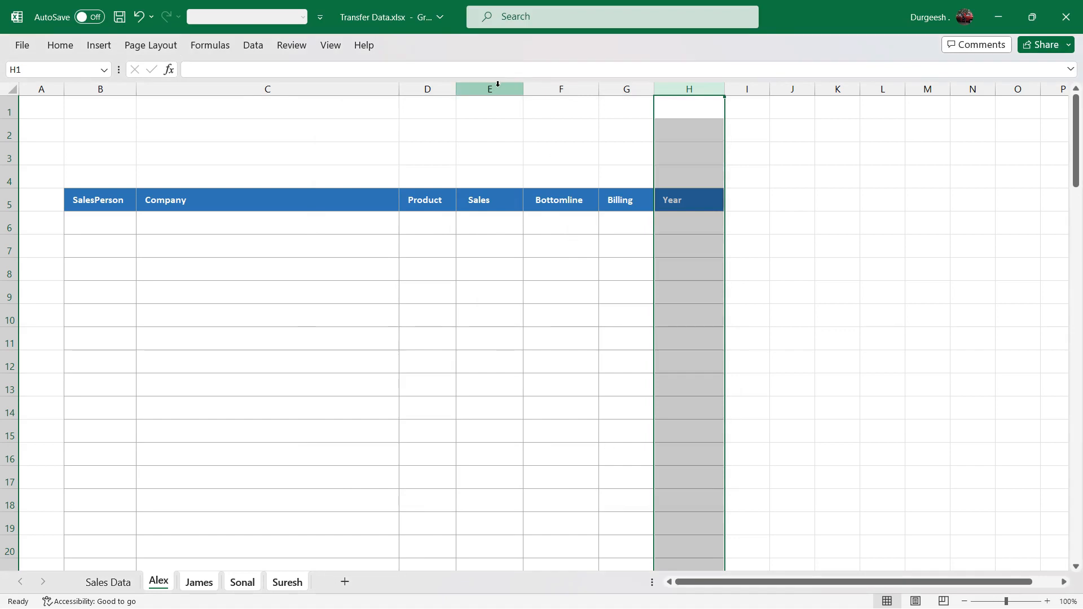
Apply the comma number style with fewer decimal places to the Sales and Bottomline columns E:F on the grouped sheets
left_click_drag(489, 89, 545, 88)
left_click(63, 44)
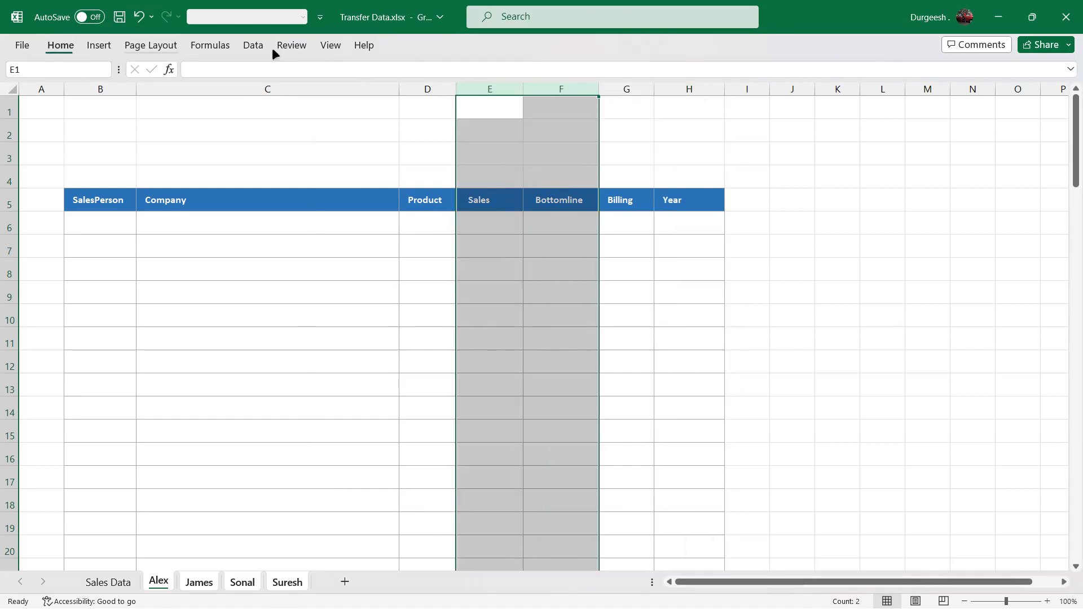
left_click(557, 96)
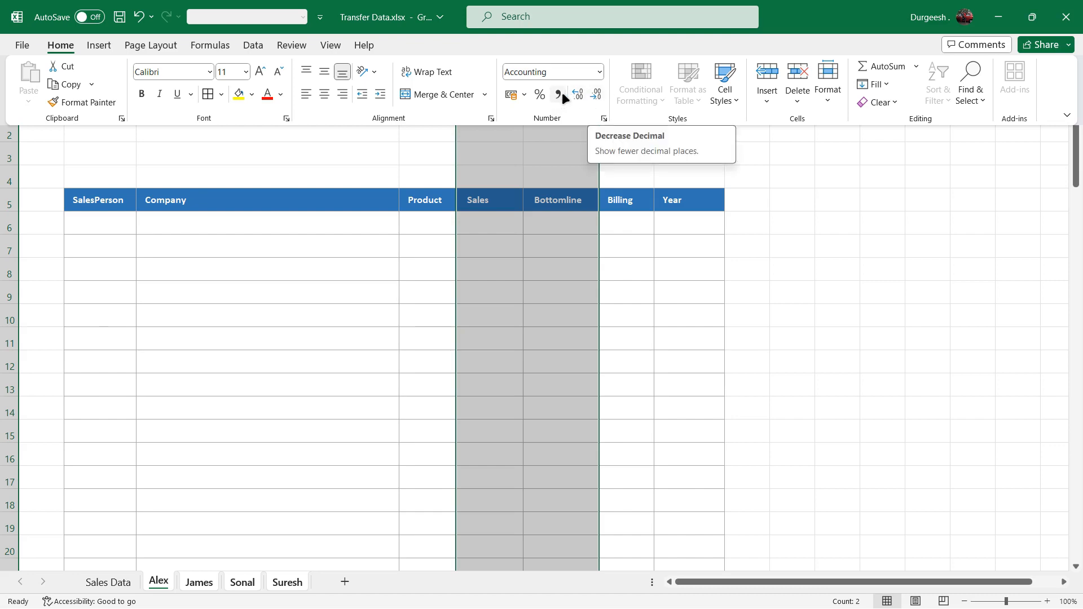
left_click(594, 93)
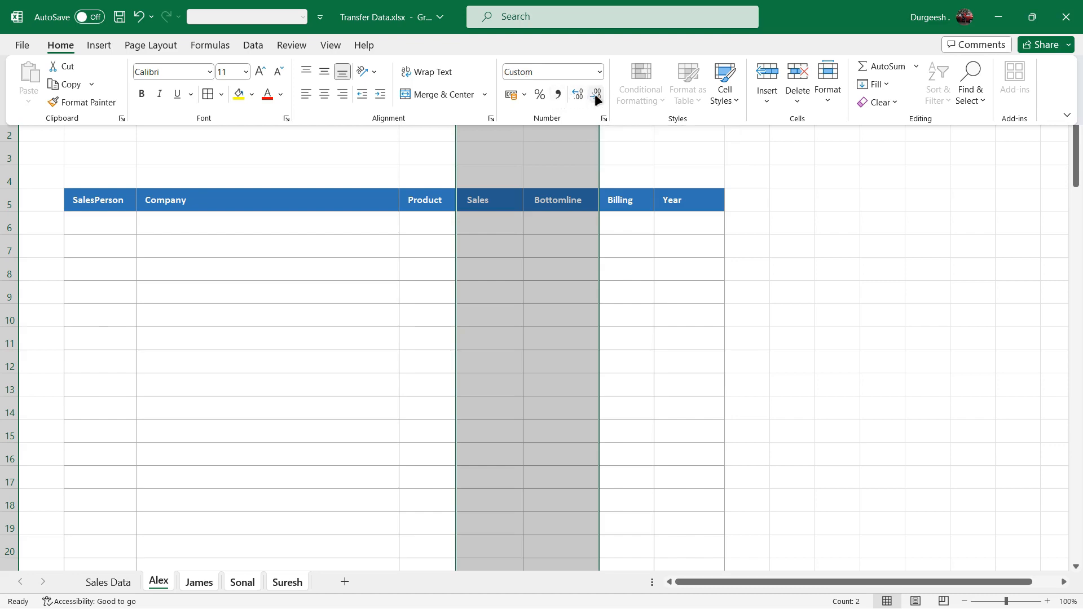
left_click(556, 302)
left_click(394, 307)
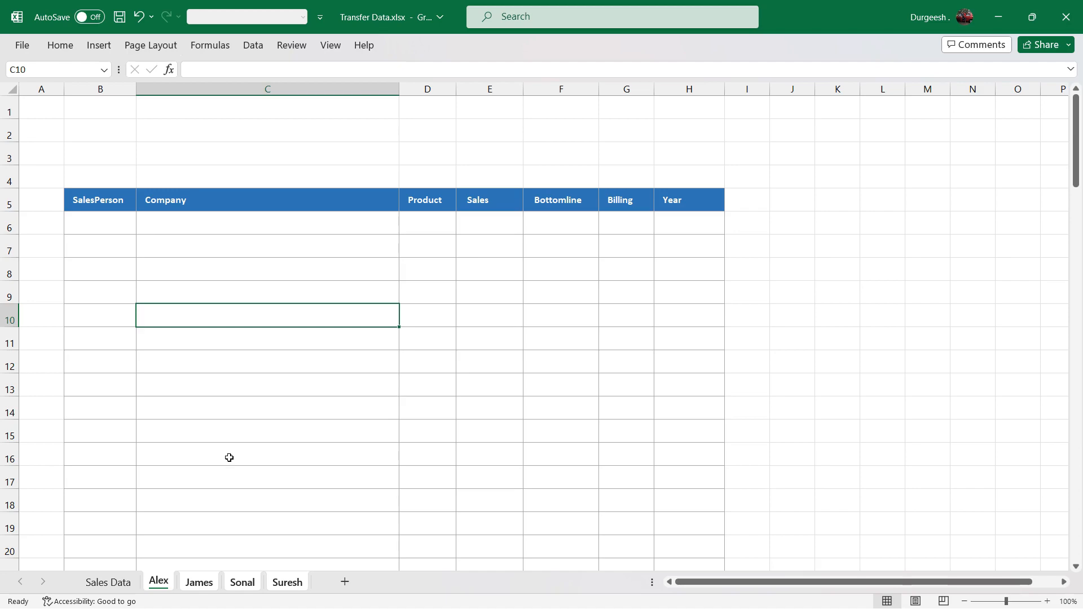
left_click(111, 228)
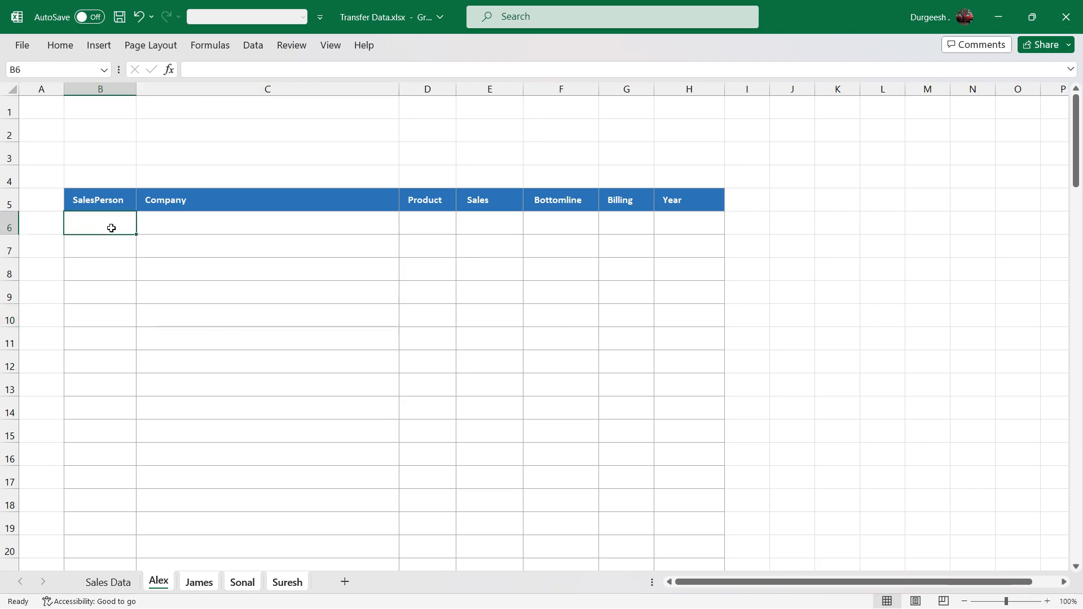
left_click(163, 550)
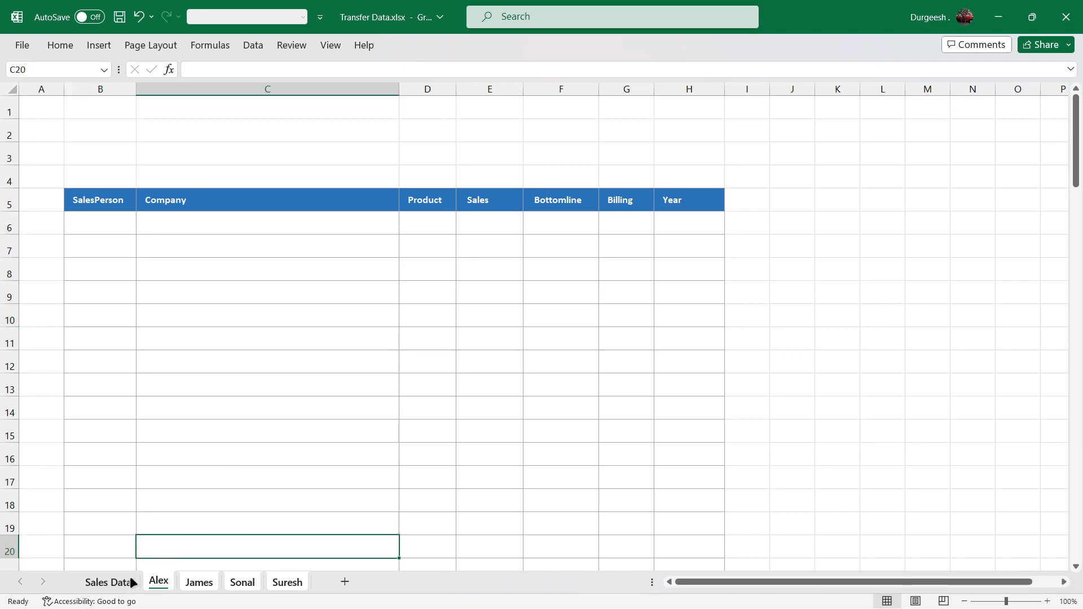
Convert the Sales Data range B1:H110 into a table with headers
left_click(127, 581)
left_click(383, 409)
scroll(388, 415, "down", 5)
scroll(388, 415, "up", 5)
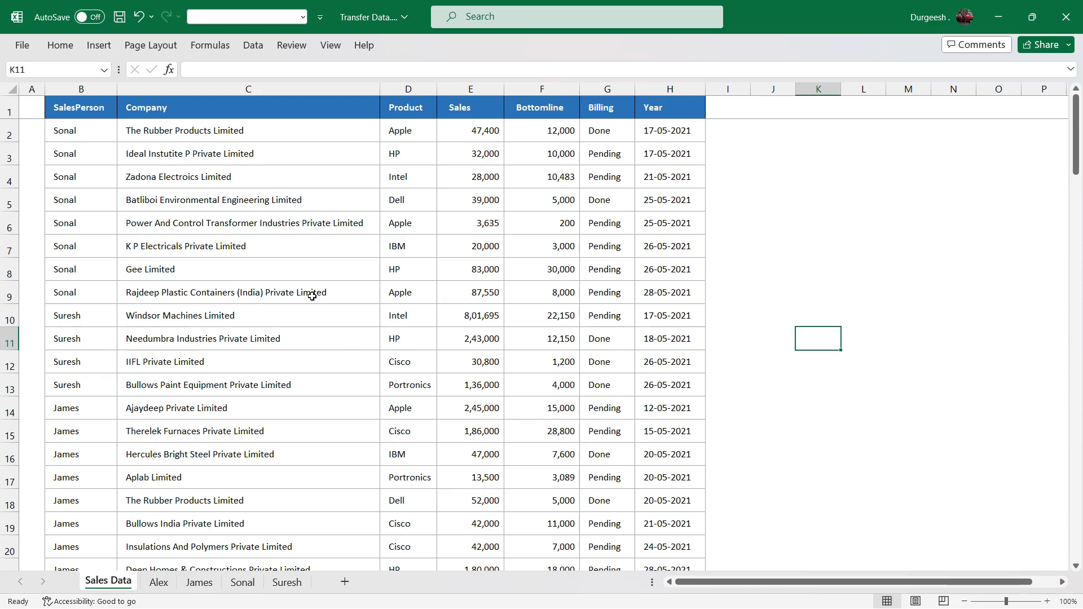
left_click(253, 273)
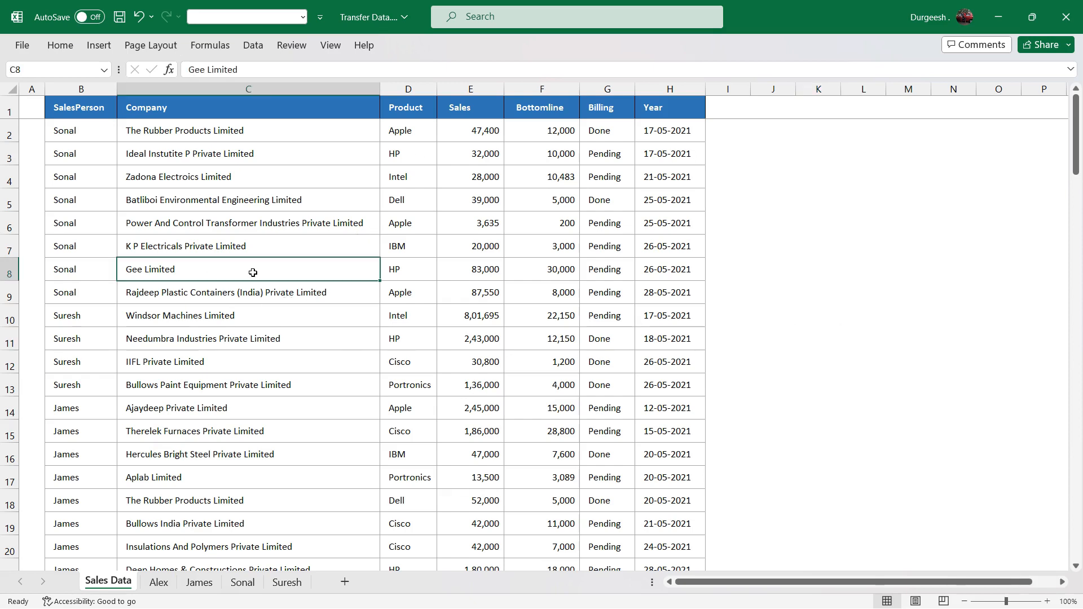
key("ctrl+a")
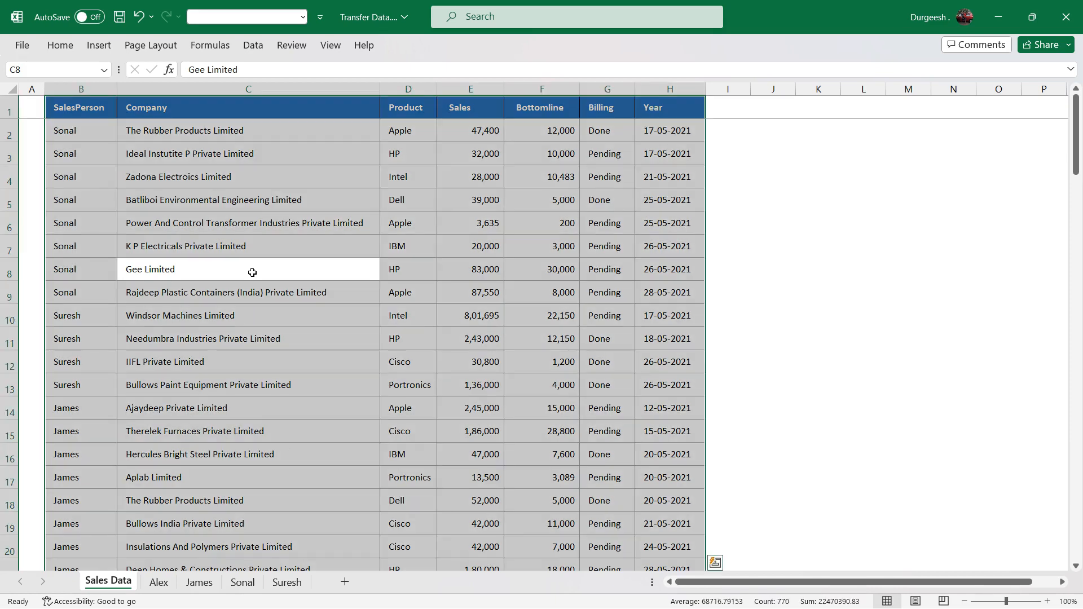
key("ctrl+t")
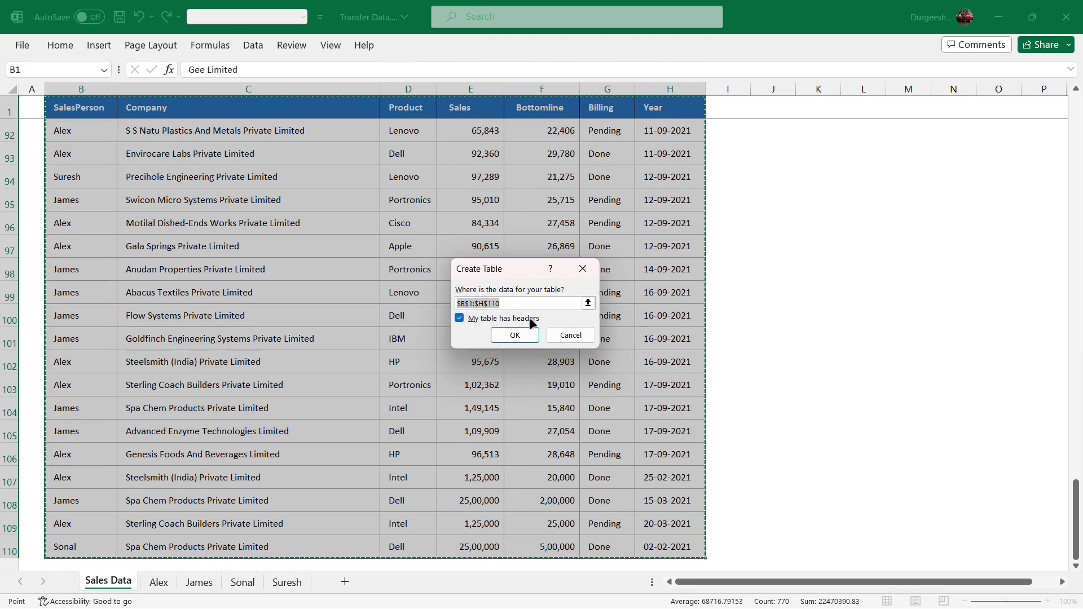
left_click(507, 337)
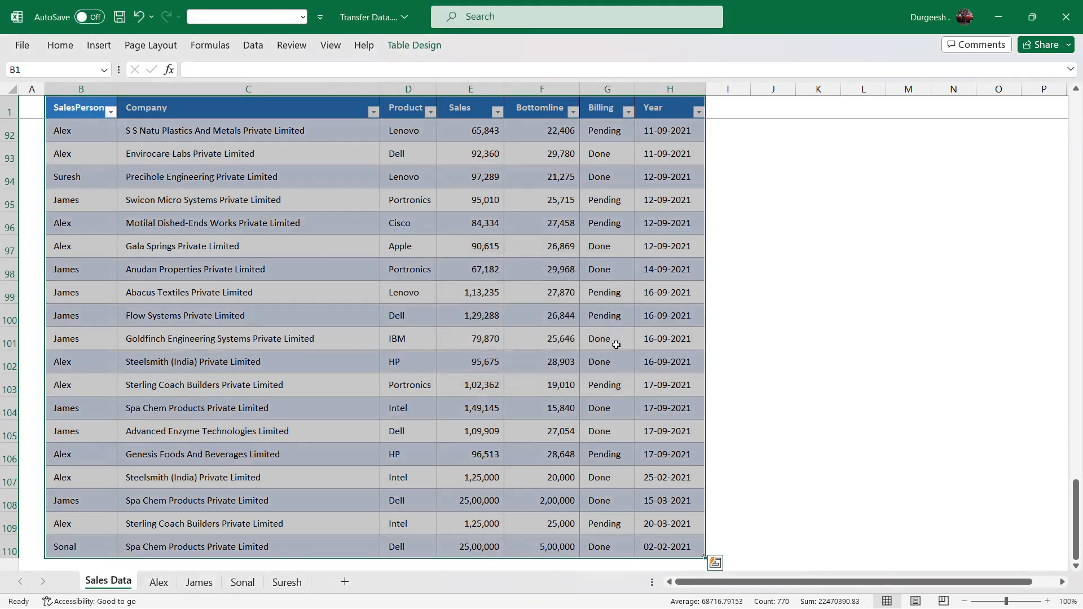
scroll(445, 329, "up", 20)
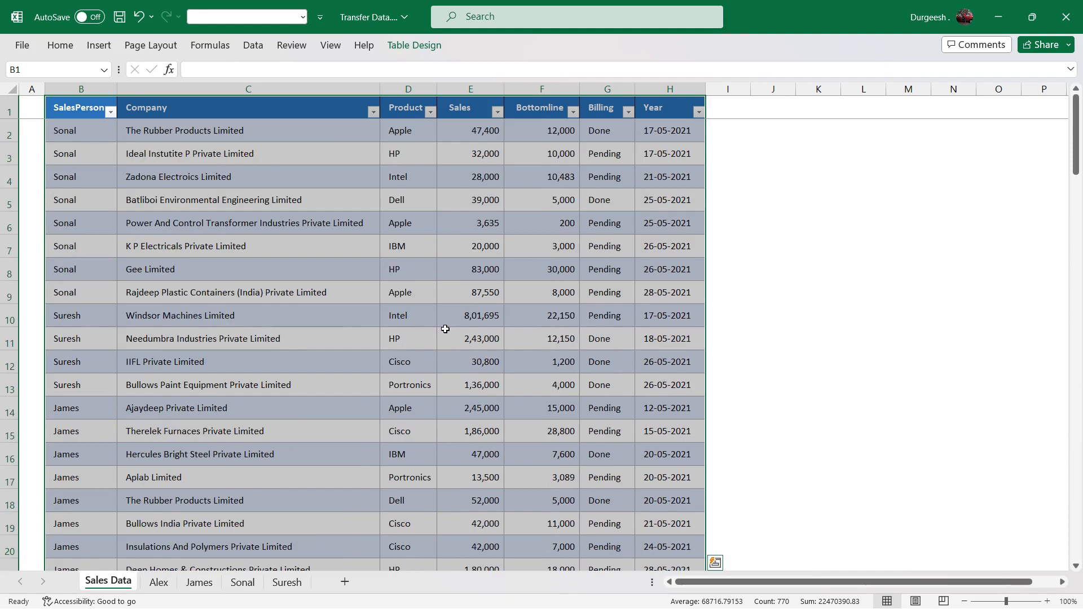
Turn off the banded rows and the header filter buttons on the Sales Data table
left_click(408, 49)
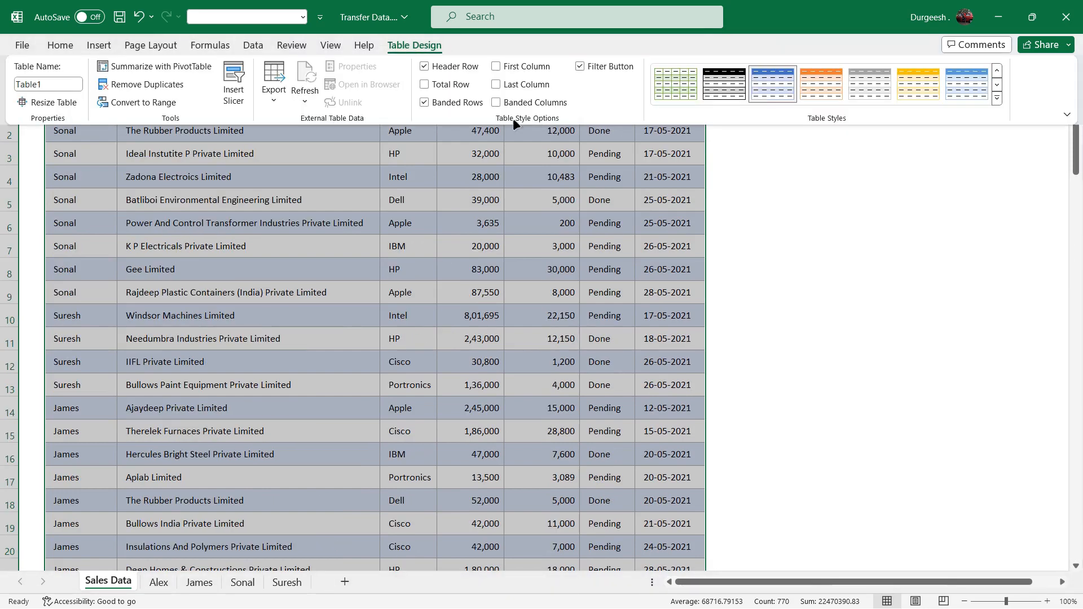
left_click(449, 102)
left_click(764, 235)
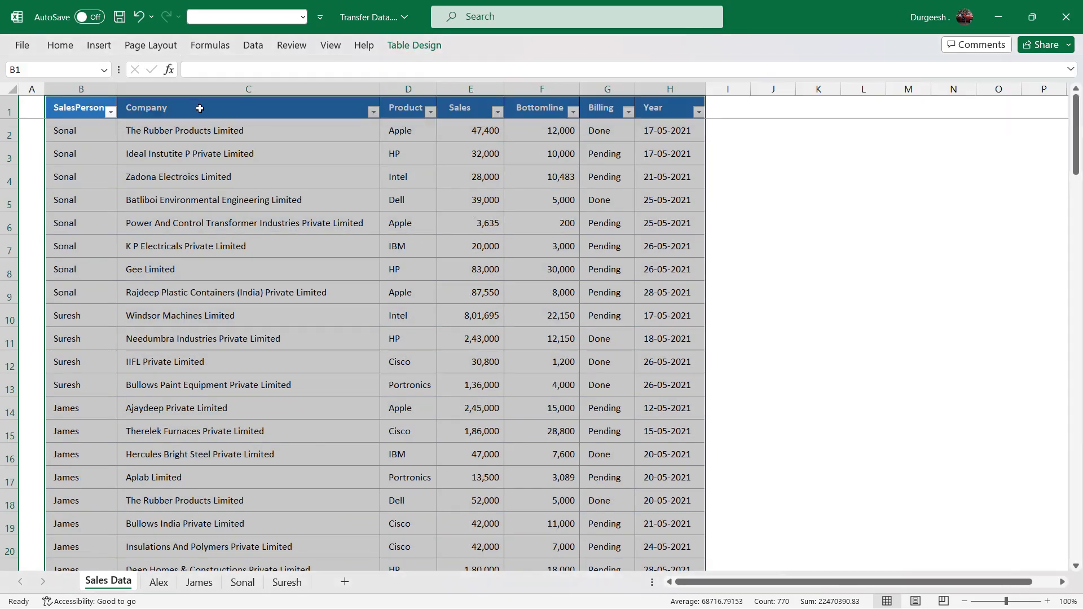
left_click(196, 105)
key("ctrl+shift+l")
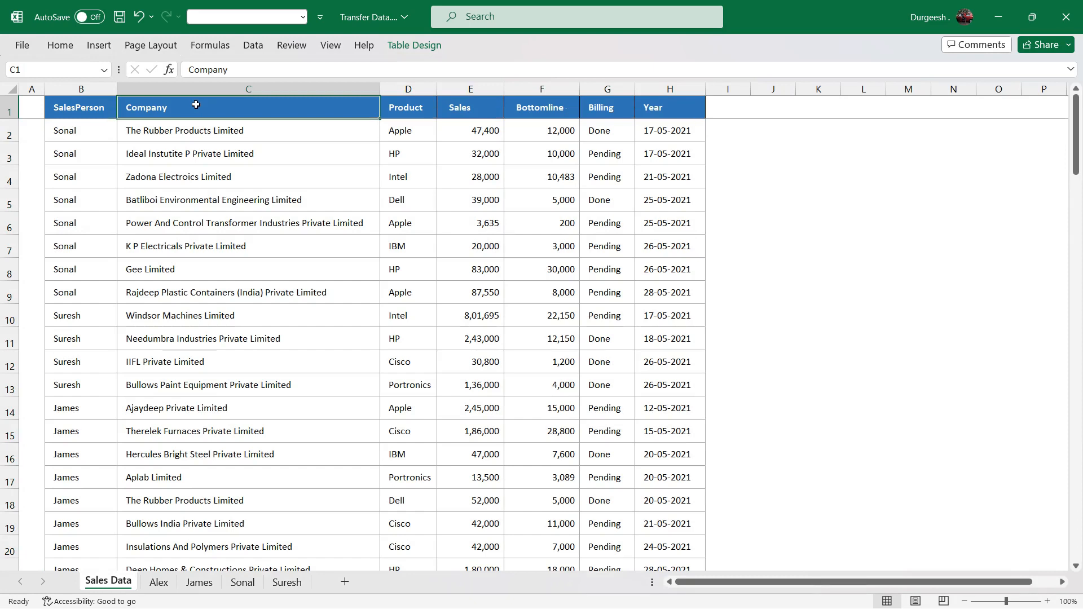
left_click(228, 254)
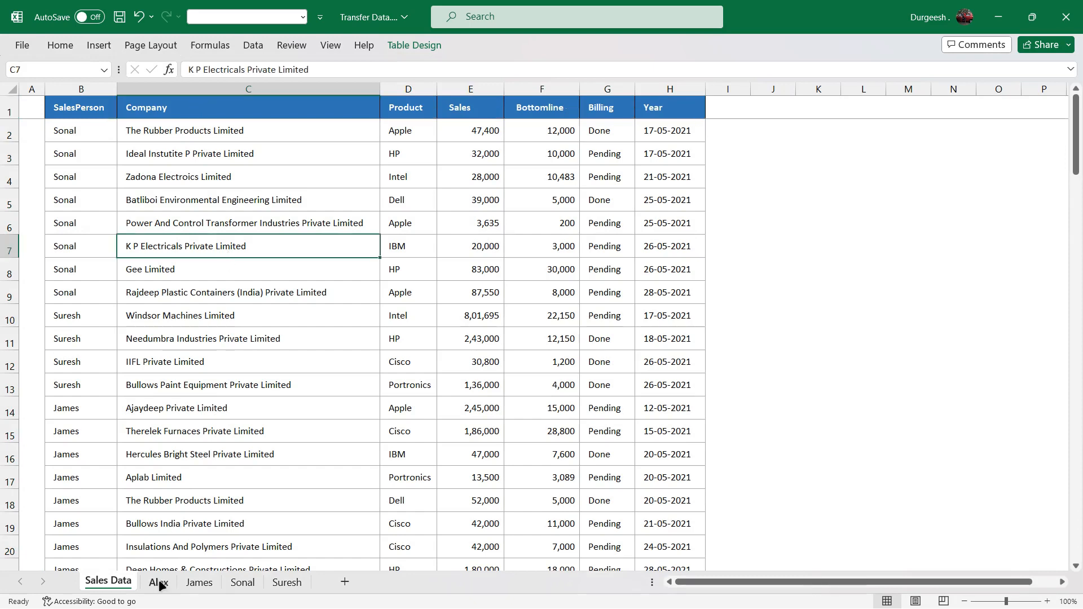
Start a FILTER formula in B6 of the first salesperson's sheet with the whole Sales Data table, Table1[#All], as the array
left_click(160, 584)
left_click(102, 222)
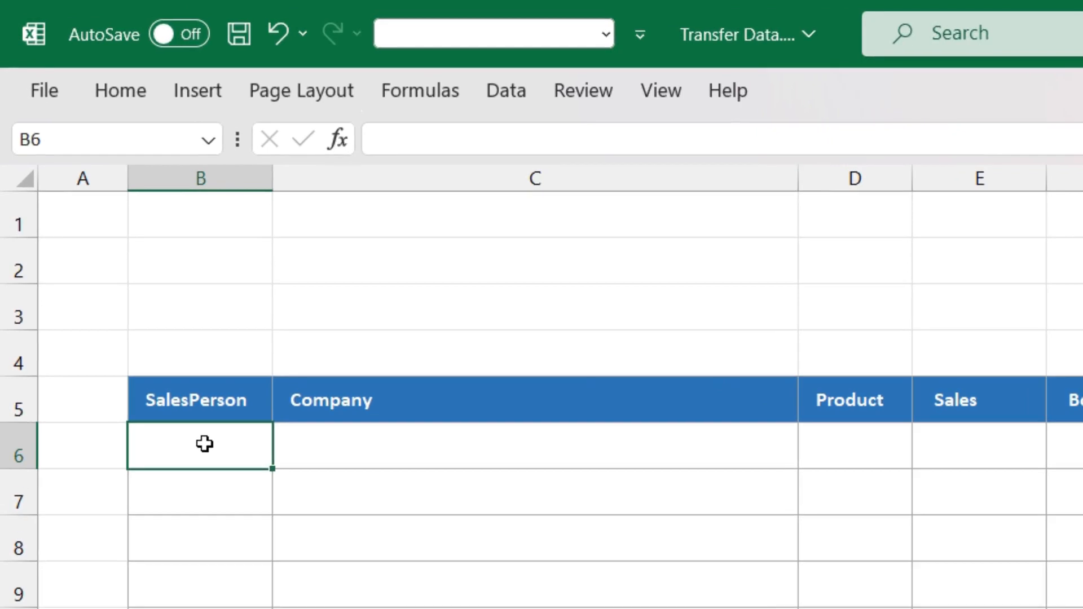
type("=filter")
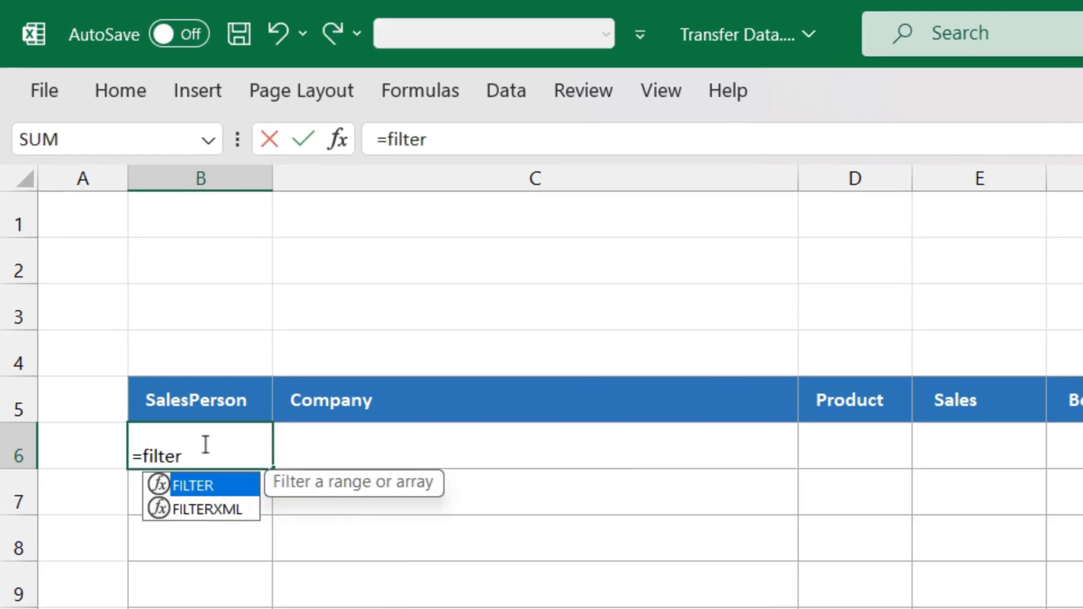
key("Tab")
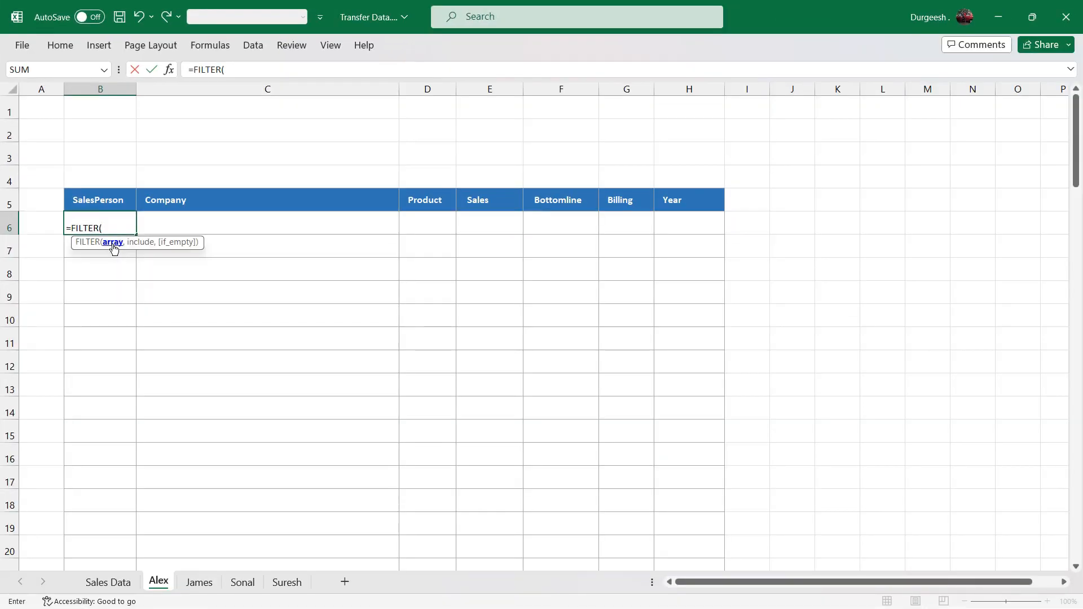
left_click(116, 580)
left_click(88, 110)
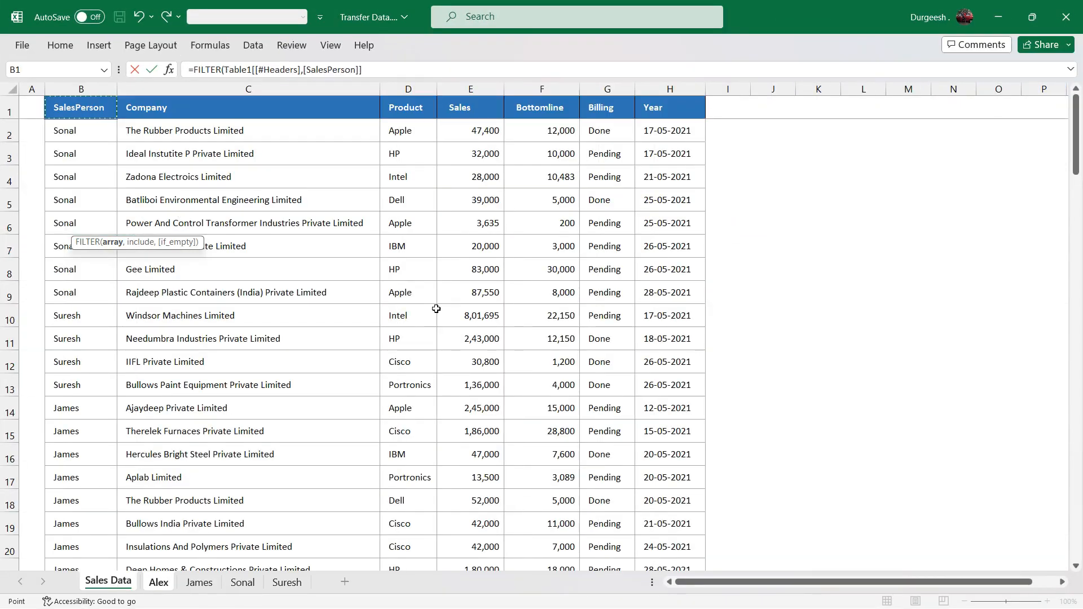
scroll(610, 383, "down", 5)
scroll(610, 383, "down", 20)
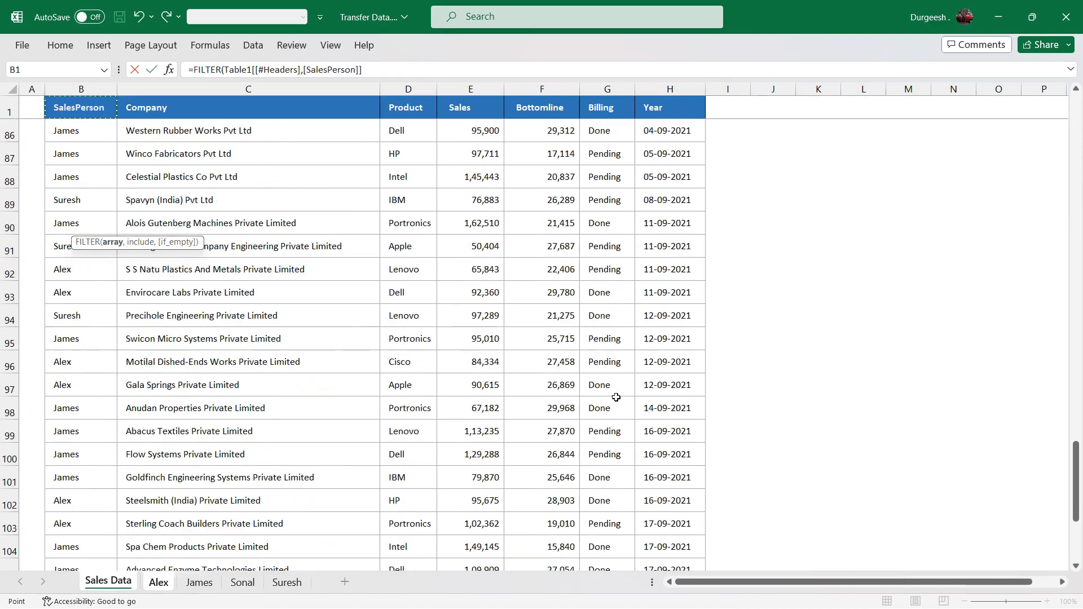
left_click(674, 403, "shift")
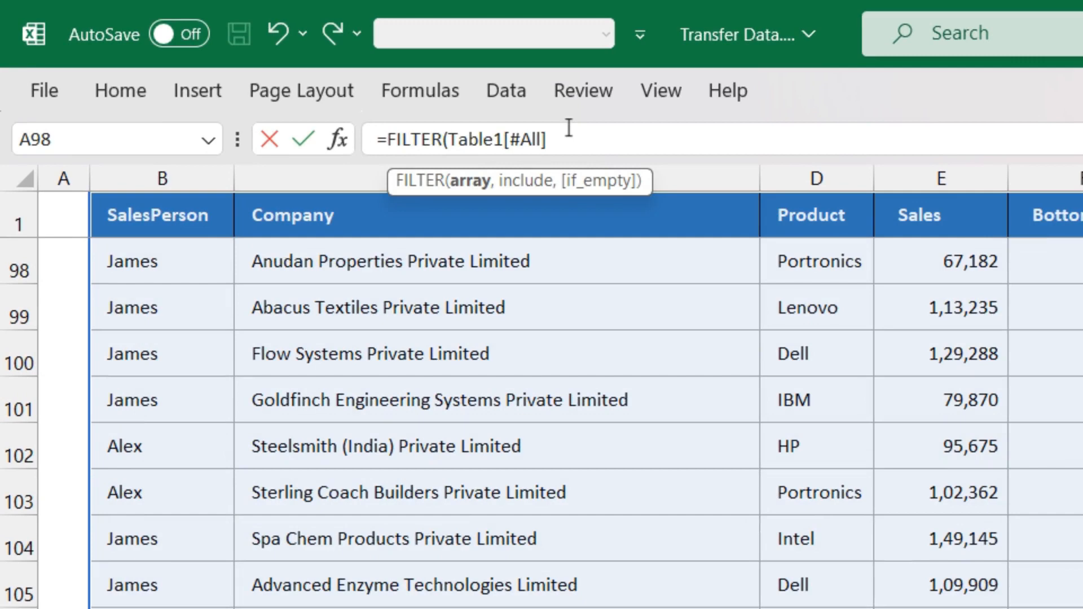
type(",")
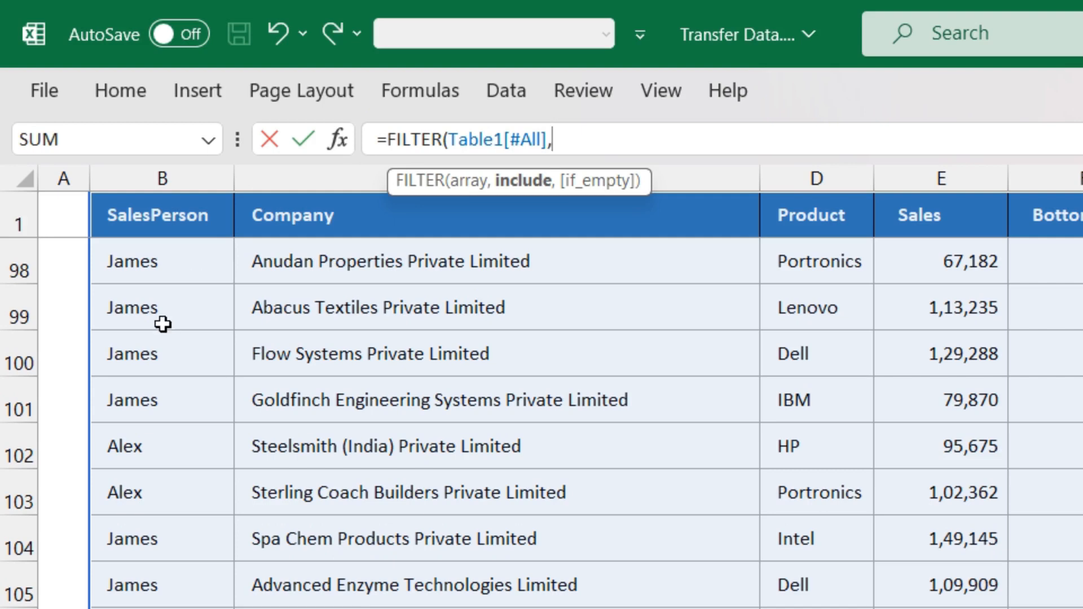
Complete the FILTER formula with the condition that Table1[[#All],[SalesPerson]] equals the first salesperson's name, and review the transferred records
left_click(160, 222)
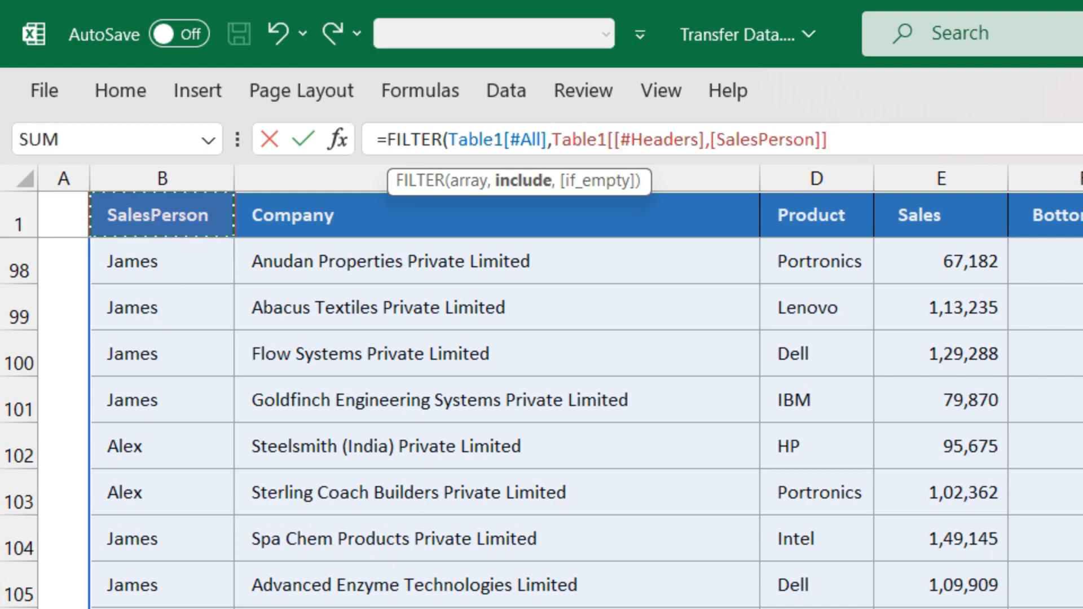
key("ctrl+space")
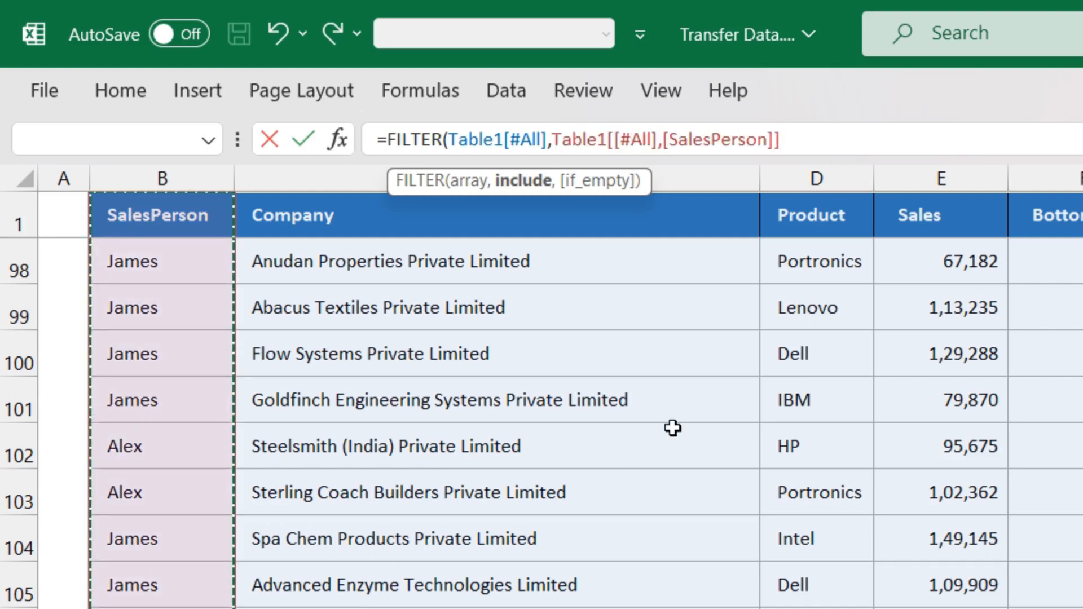
type("=\"")
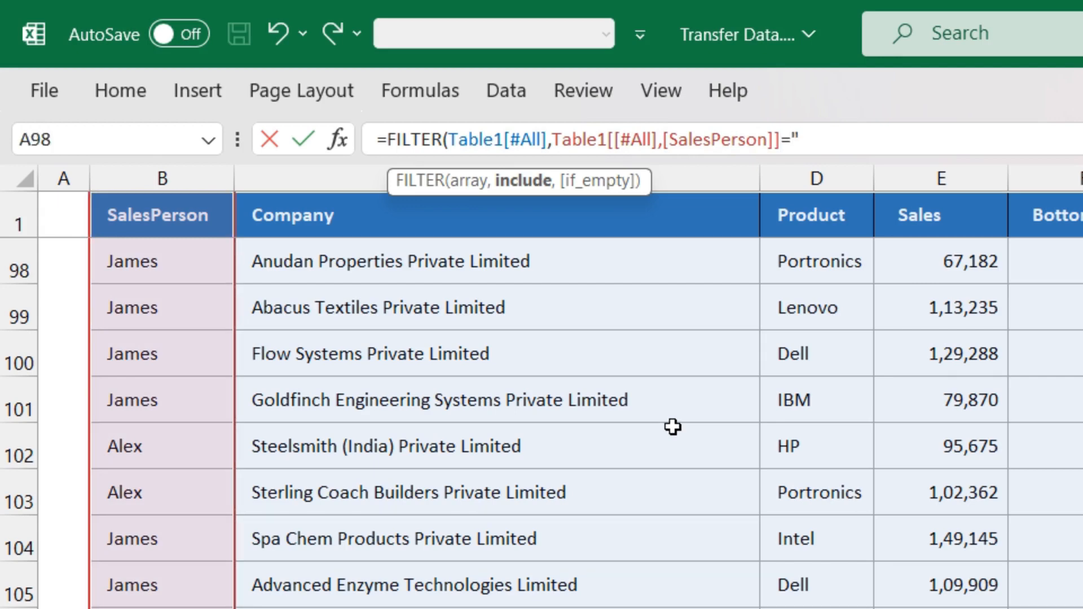
type("Alex\")")
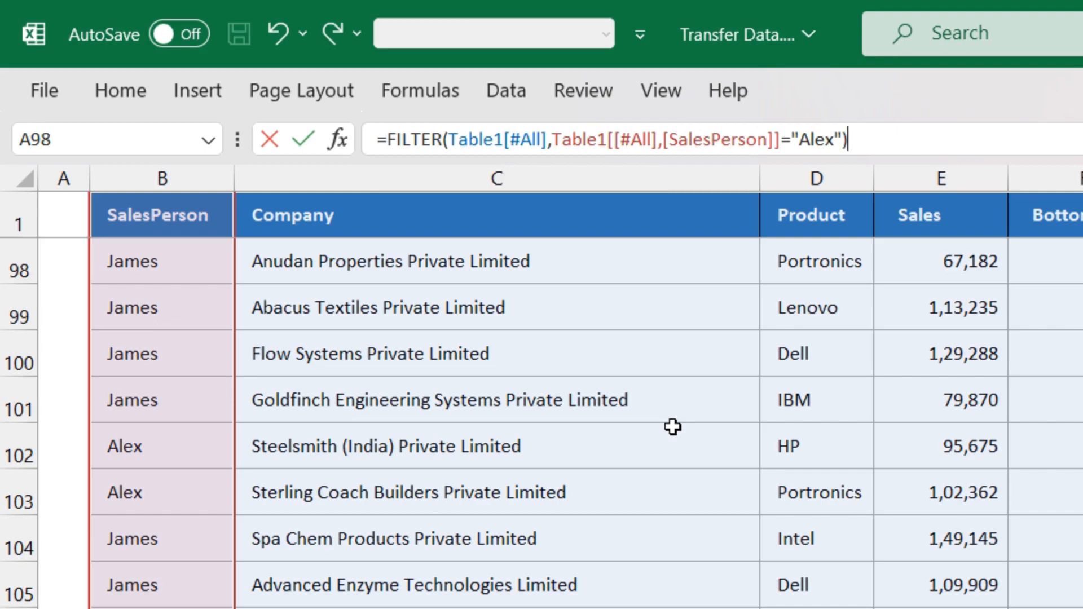
key("Return")
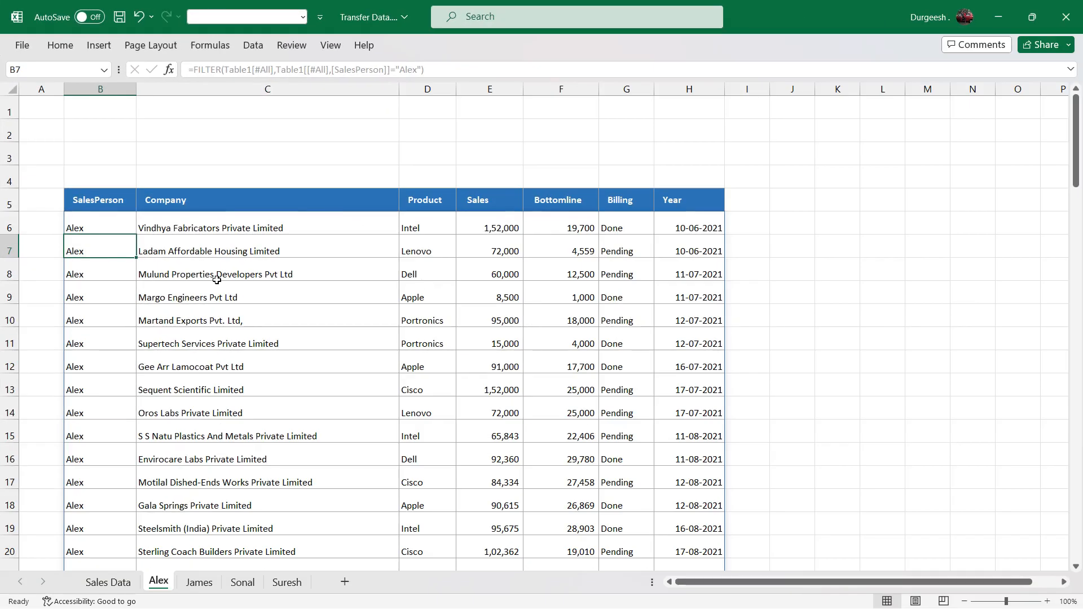
left_click(202, 265)
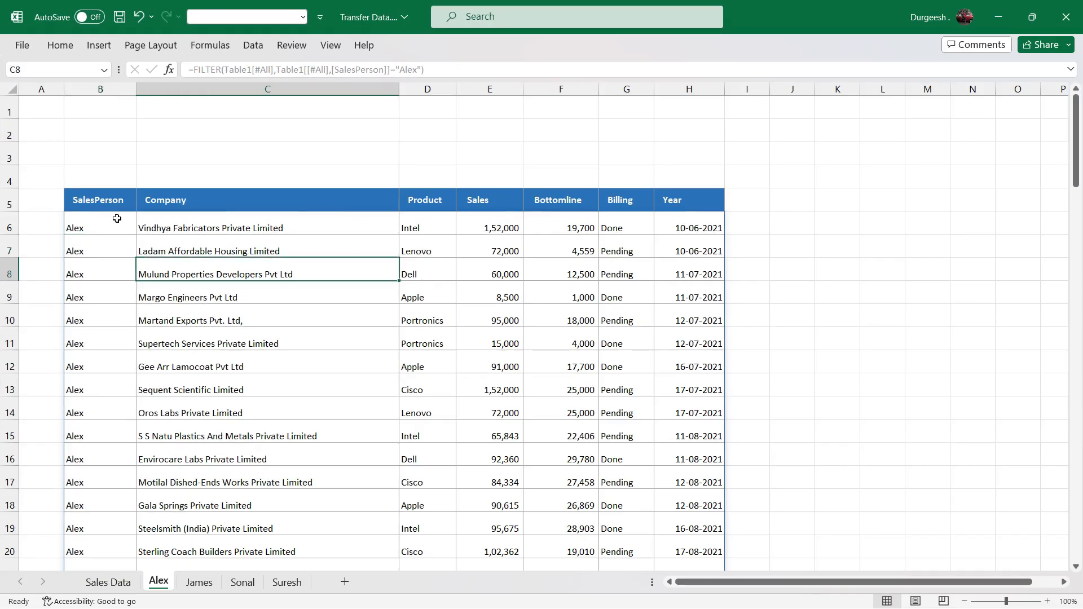
scroll(251, 314, "down", 4)
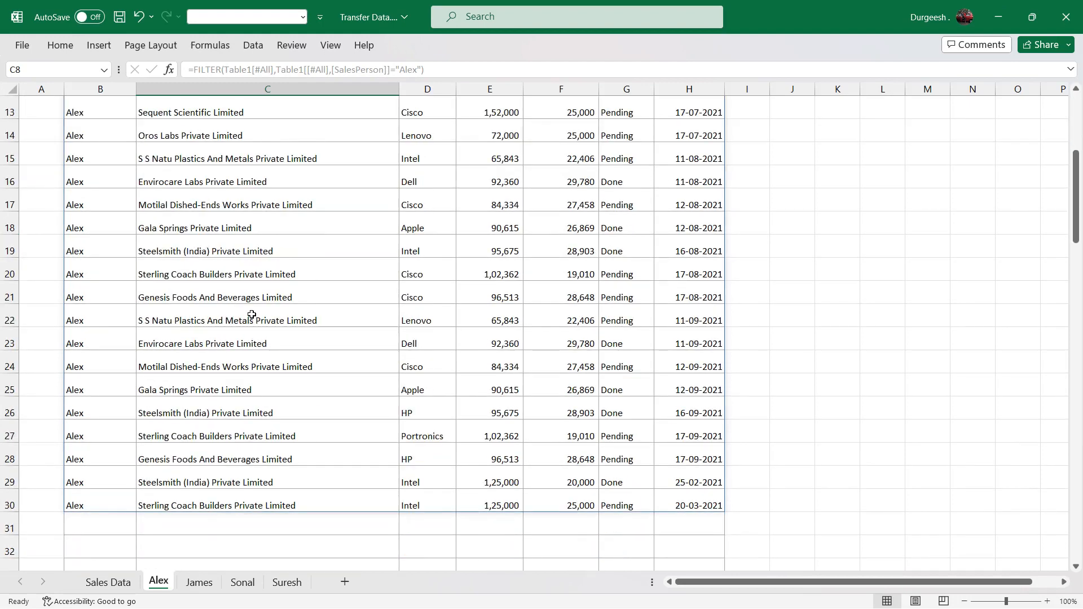
scroll(213, 358, "up", 4)
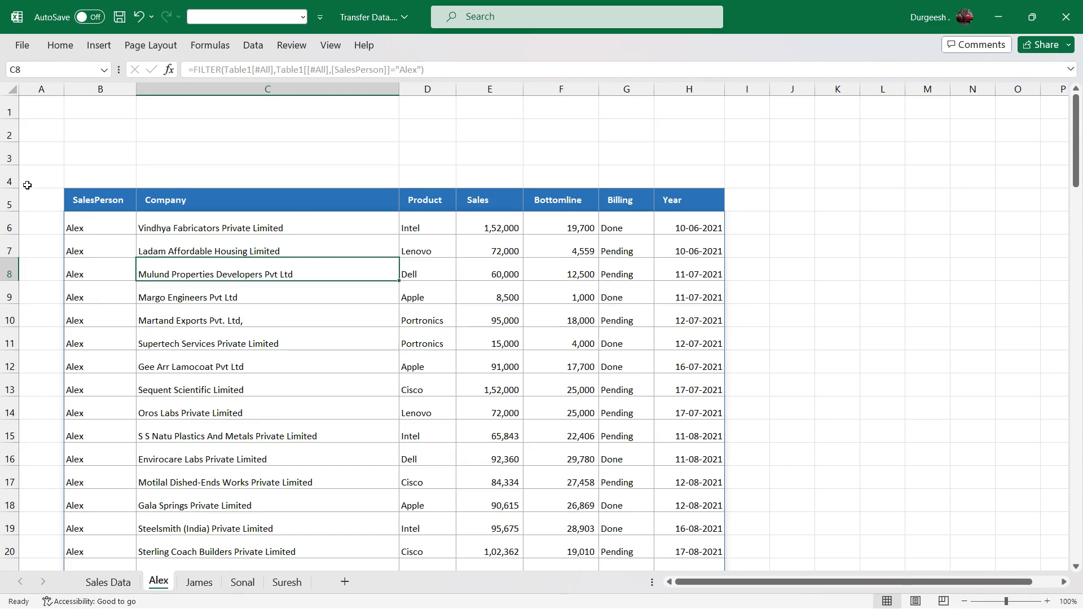
Group the four salesperson sheets and apply middle alignment and an increased indent to all their cells
left_click(191, 583)
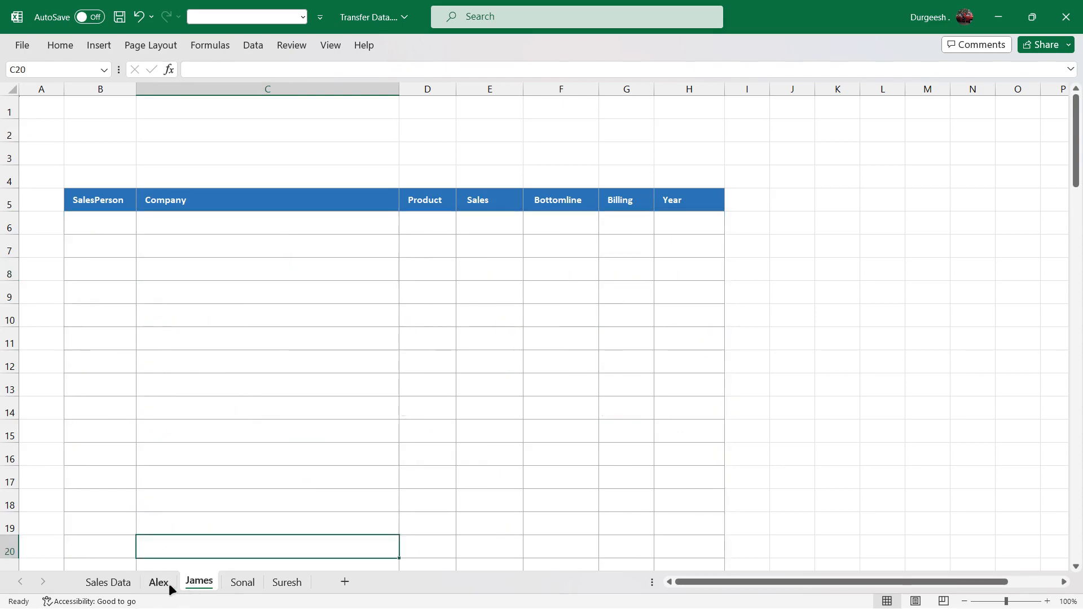
left_click(163, 582)
left_click(201, 588, "ctrl")
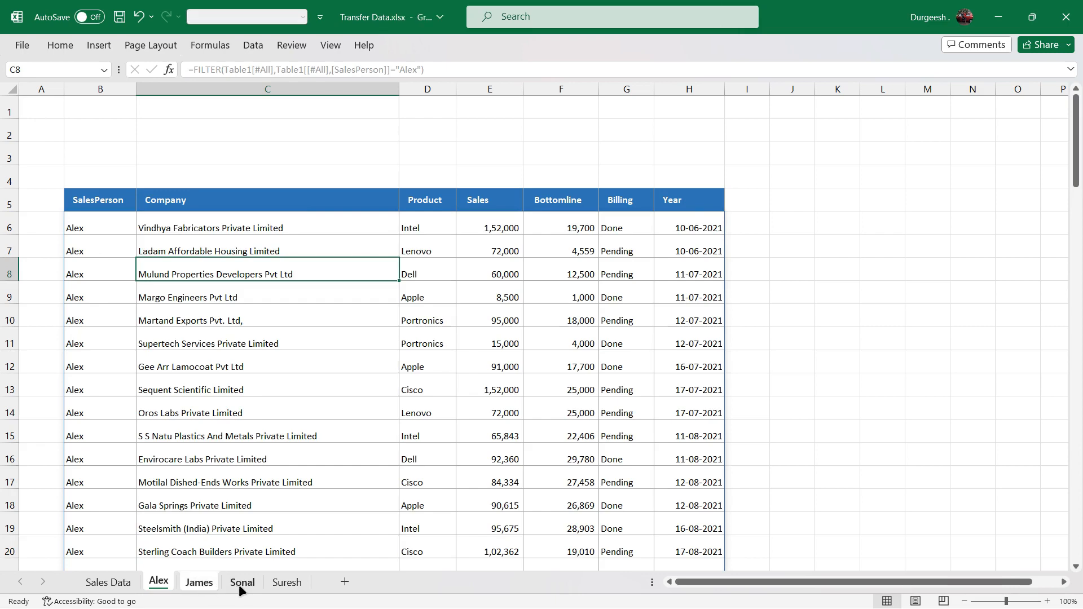
left_click(239, 587, "ctrl")
left_click(283, 587, "ctrl")
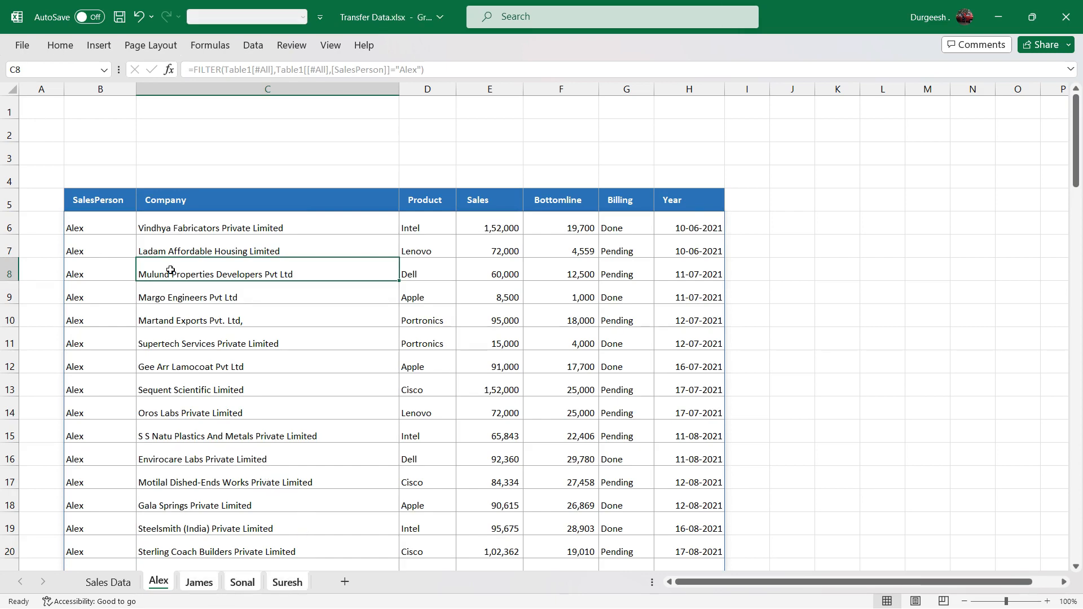
left_click(10, 92)
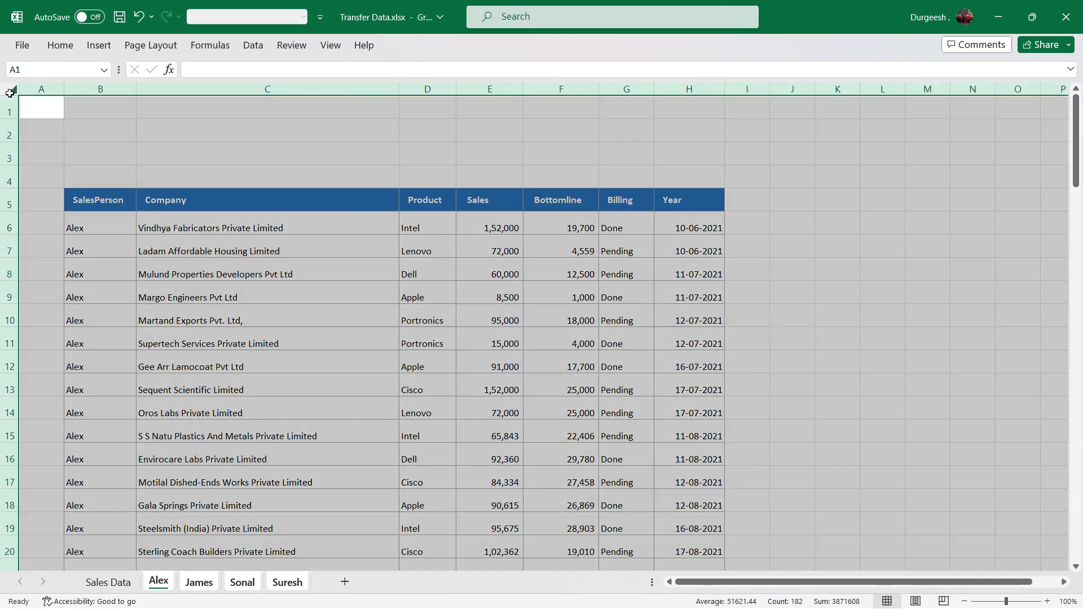
left_click(54, 46)
left_click(324, 74)
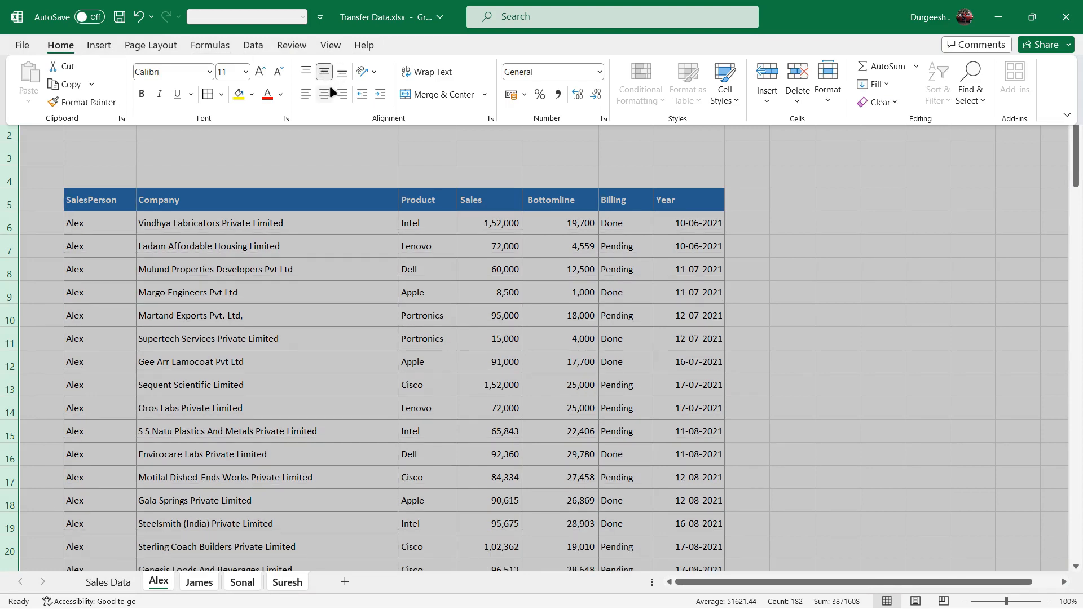
left_click(376, 94)
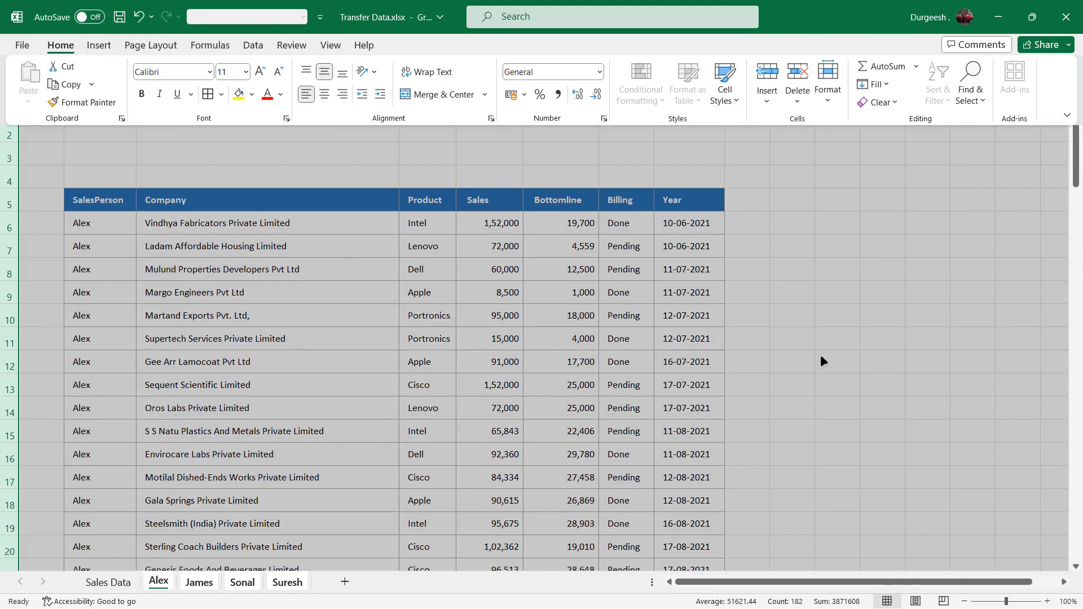
left_click(776, 355)
left_click(171, 525)
Start a FILTER formula in B6 of the second salesperson's sheet with the whole Sales Data table, Table1[#All], as the array
left_click(107, 582)
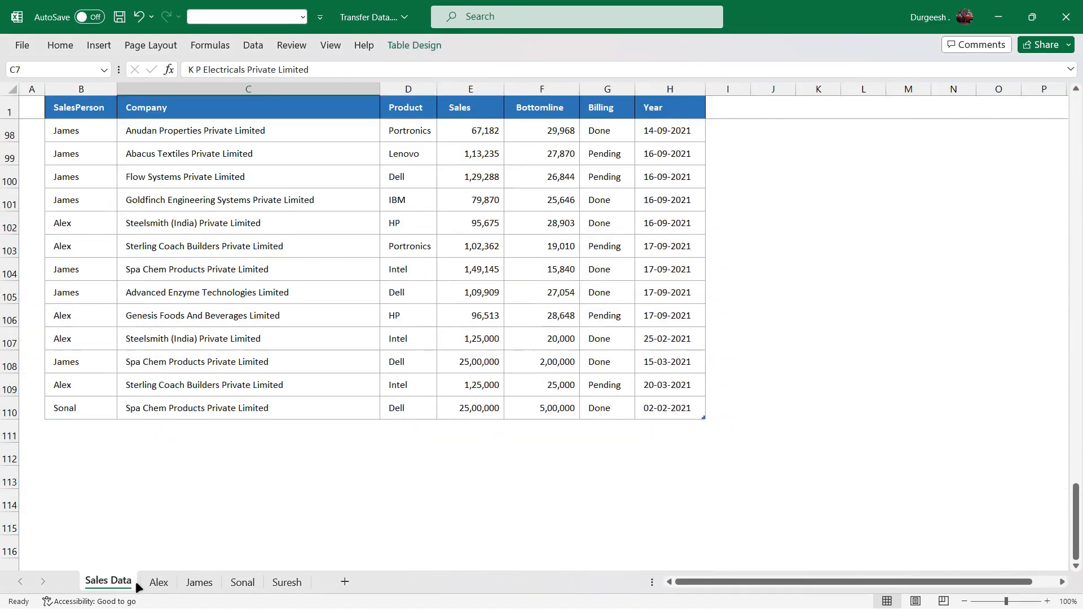
left_click(199, 582)
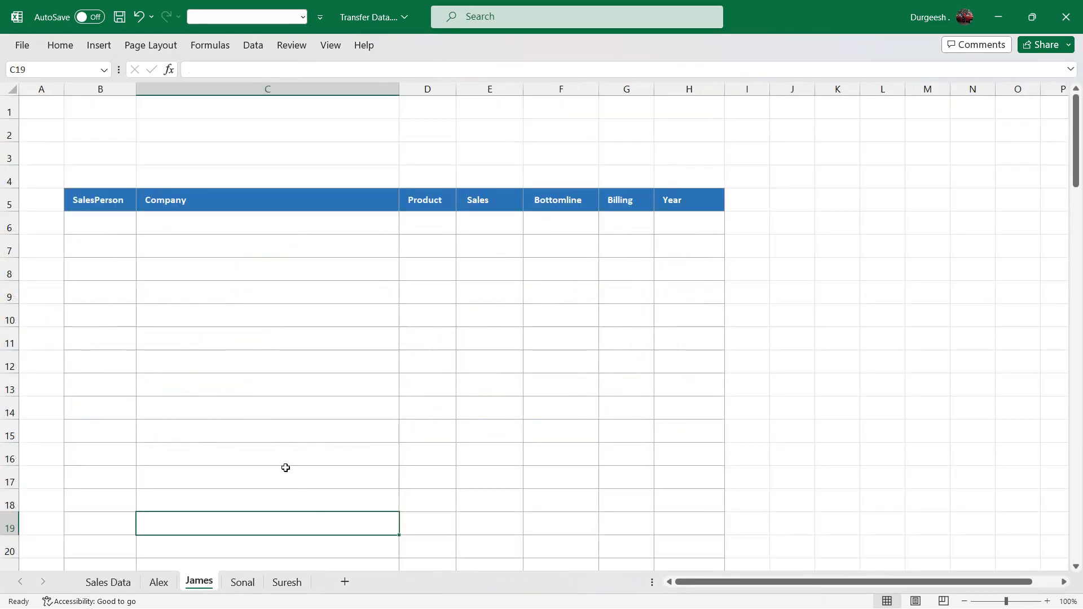
left_click(111, 228)
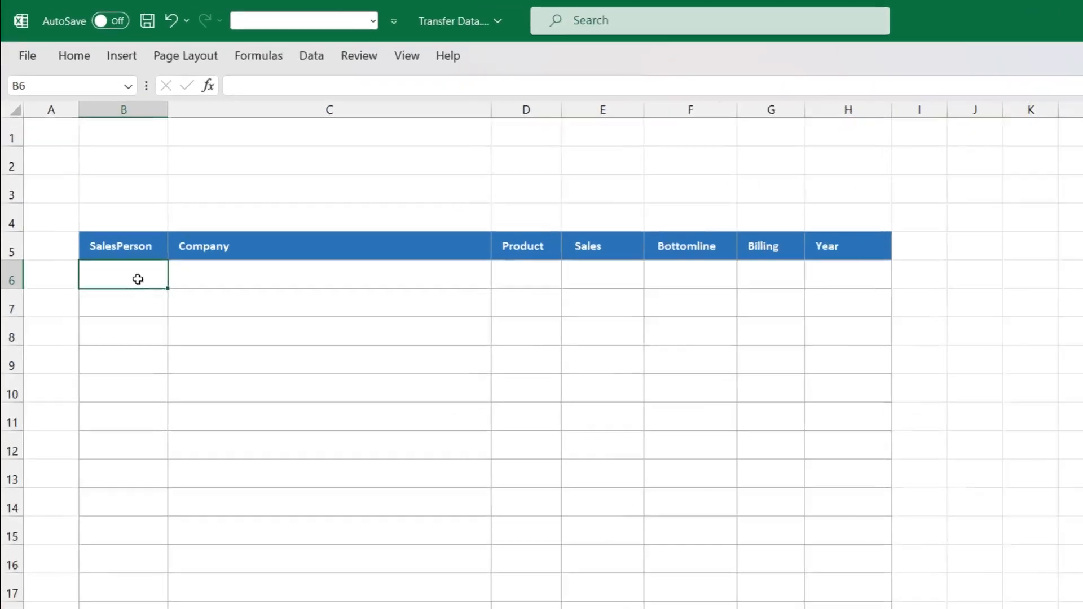
type("=fil")
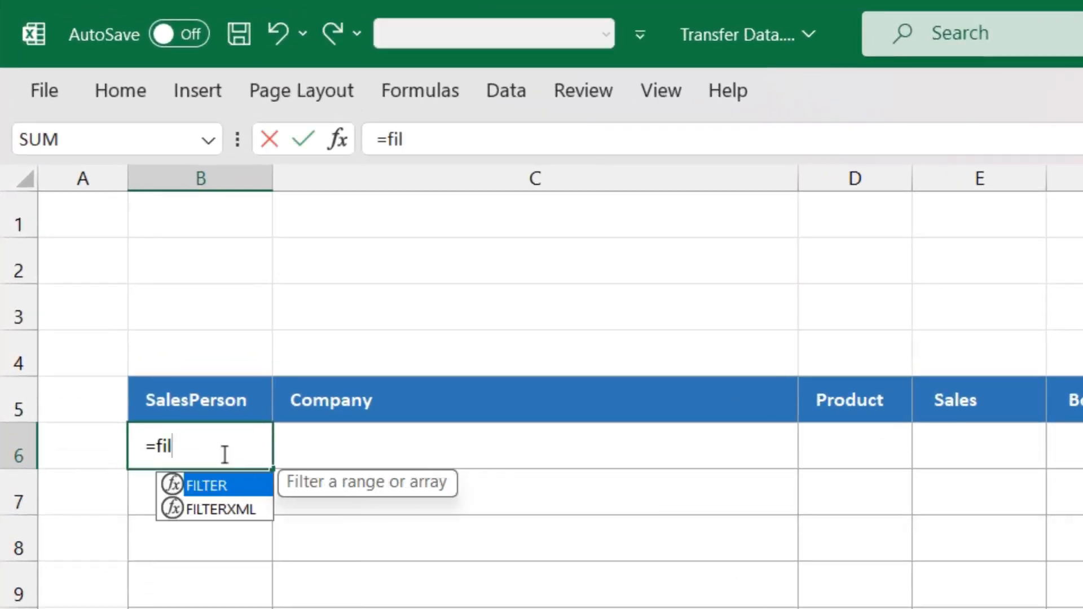
type("t")
key("Tab")
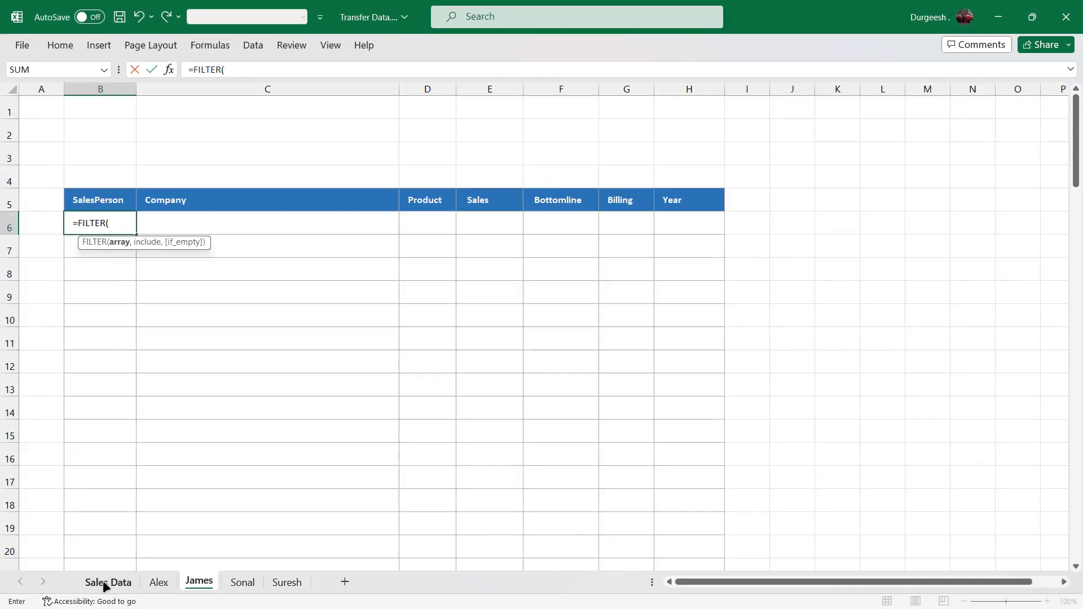
left_click(107, 581)
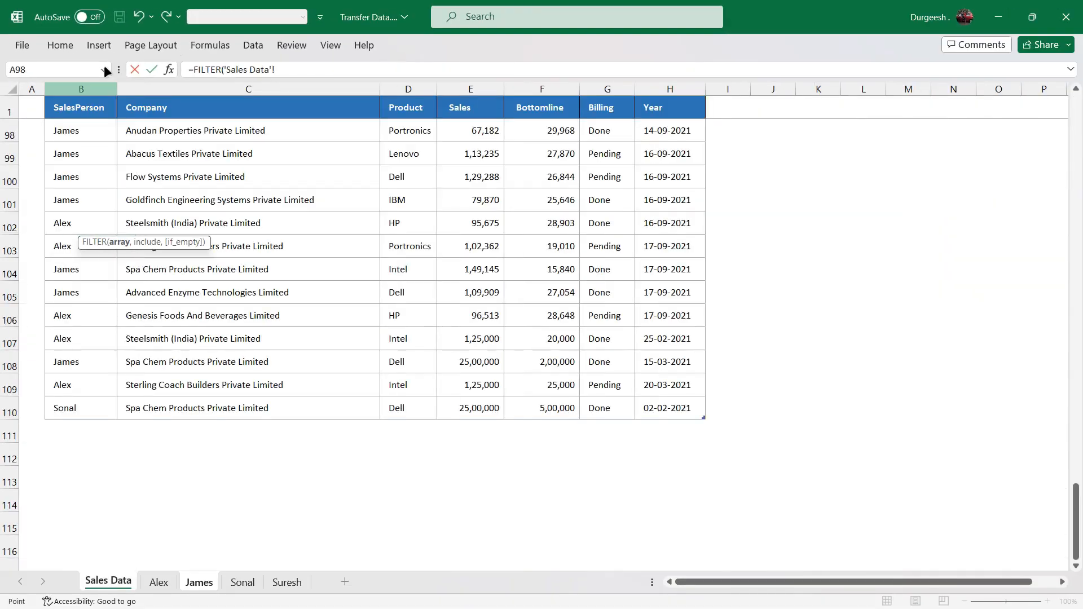
left_click(80, 106)
left_click(660, 406, "shift")
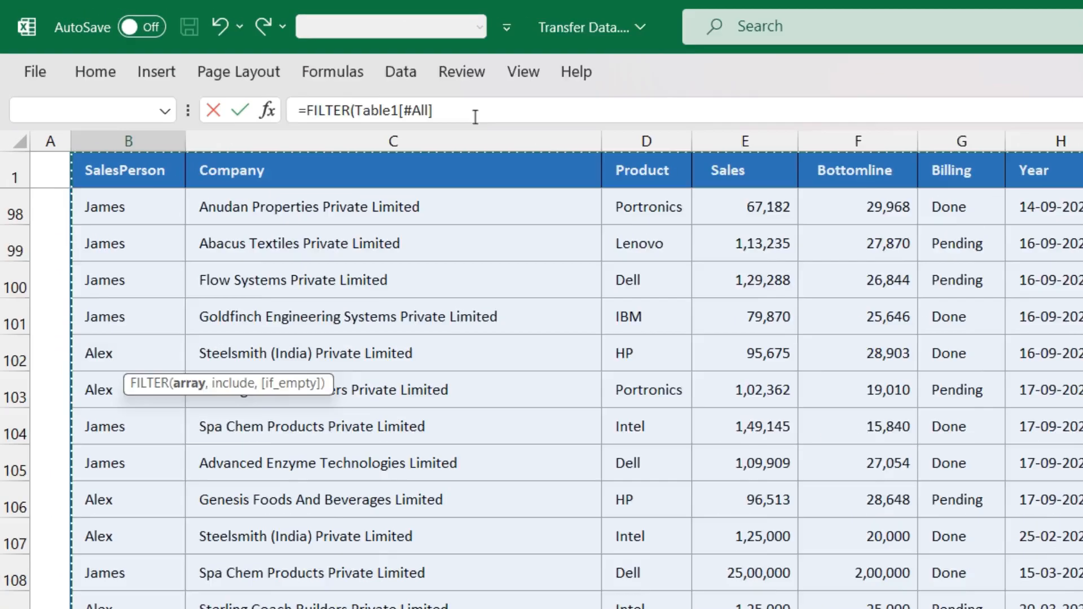
left_click(300, 73)
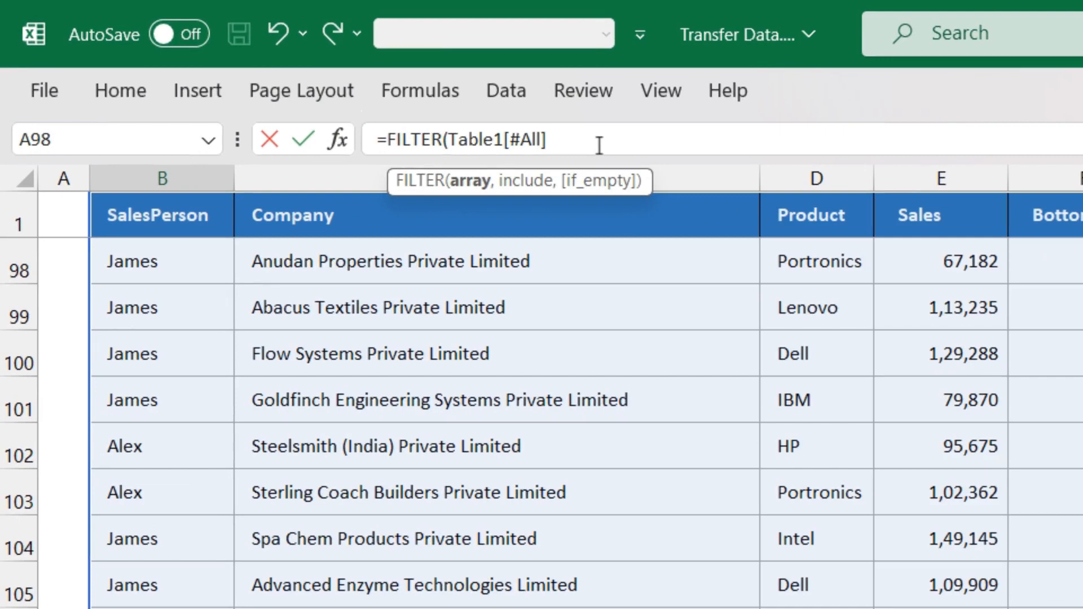
type(",")
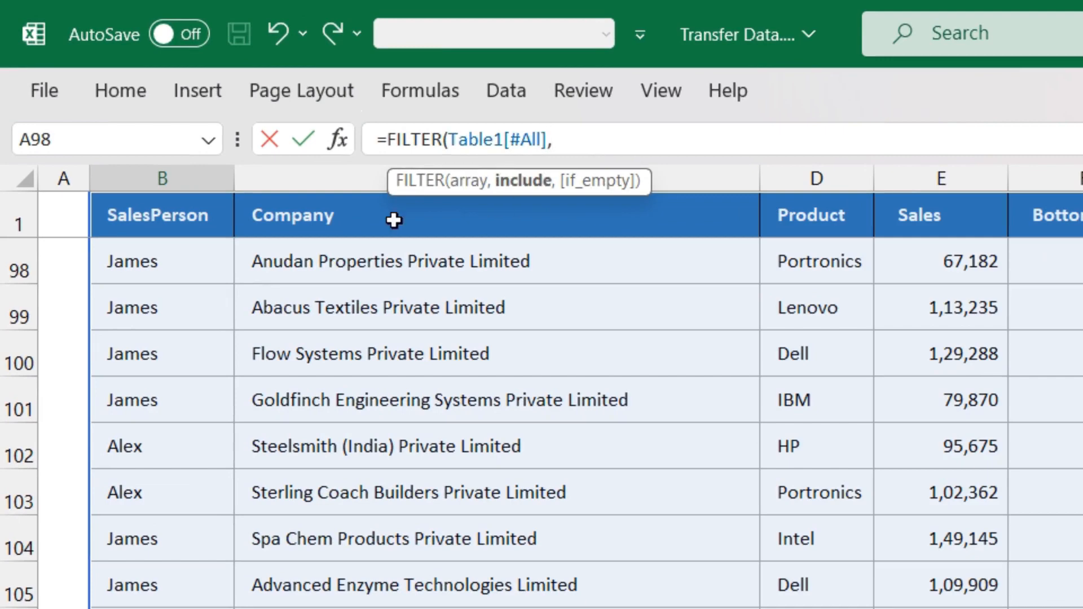
Complete the FILTER formula with the condition that Table1[[#All],[SalesPerson]] equals the second salesperson's name, and review the transferred records
left_click(145, 214)
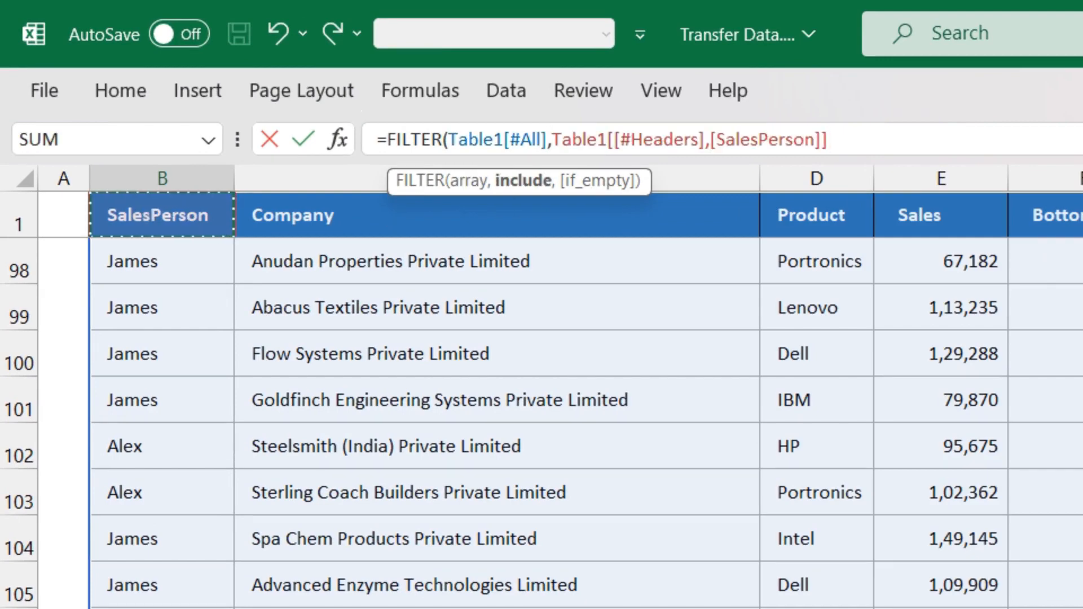
key("ctrl+shift+Down")
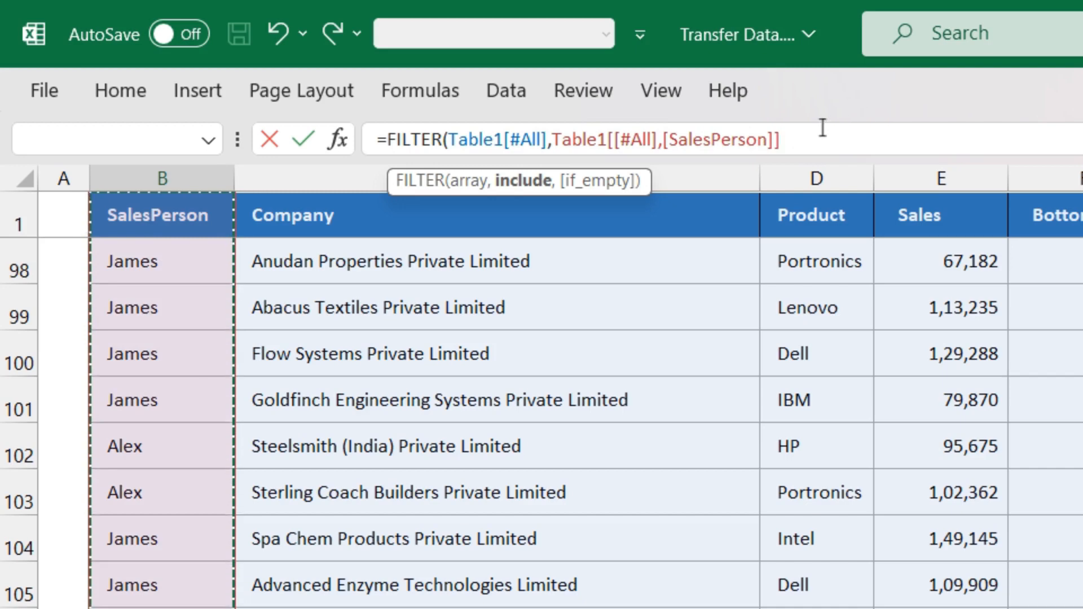
type("=")
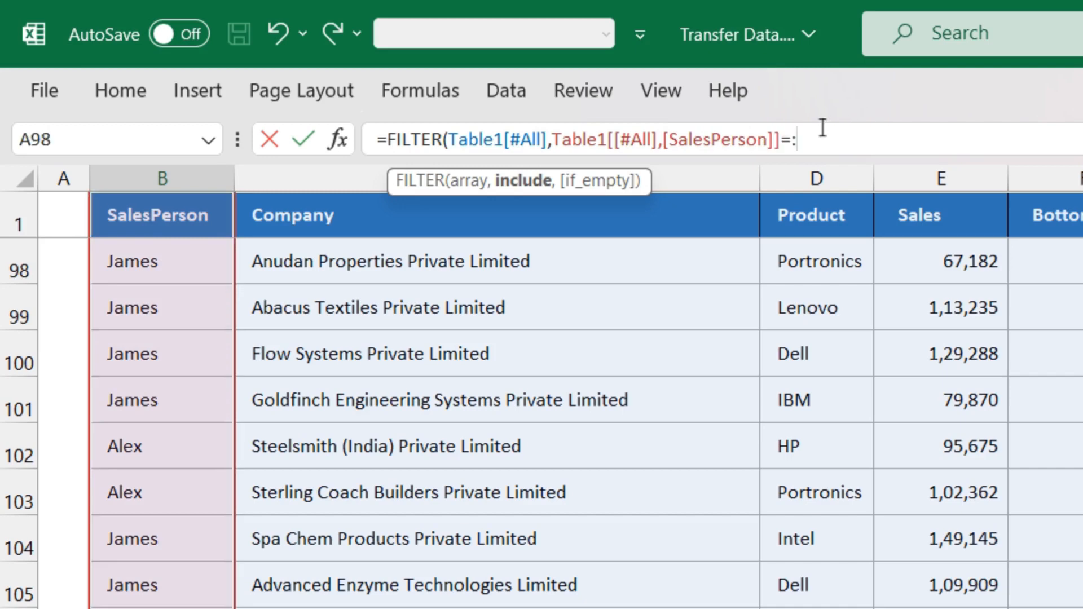
type("\"James\")")
key("Return")
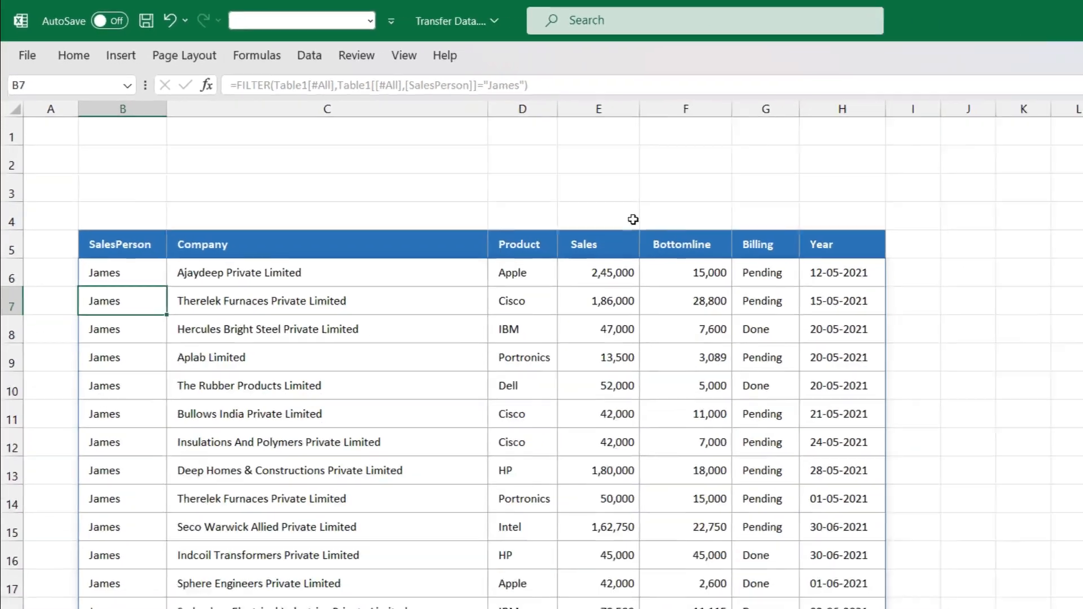
left_click(188, 294)
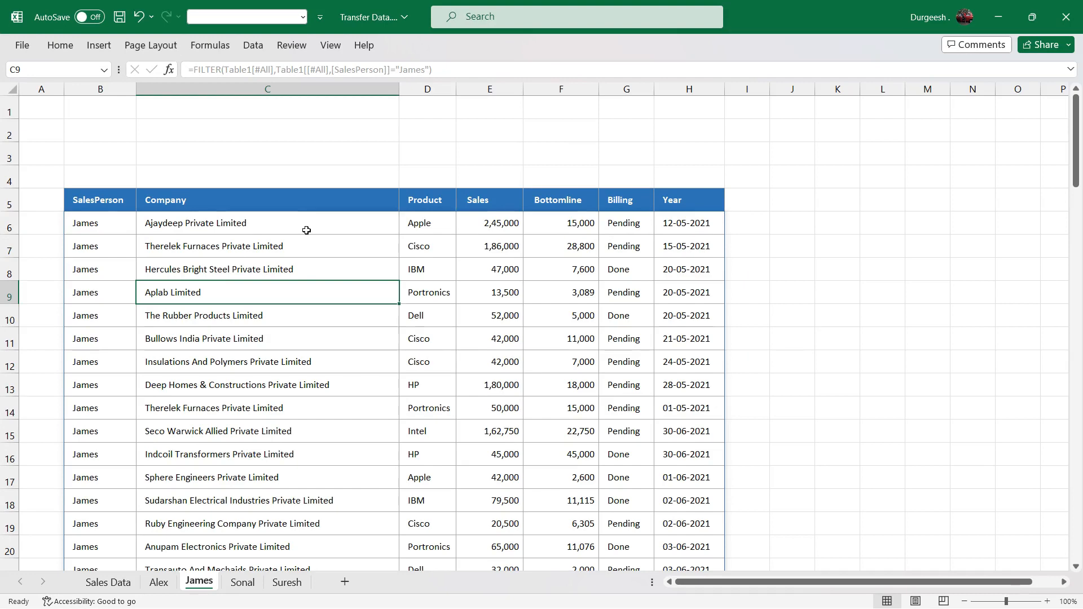
scroll(335, 231, "down", 9)
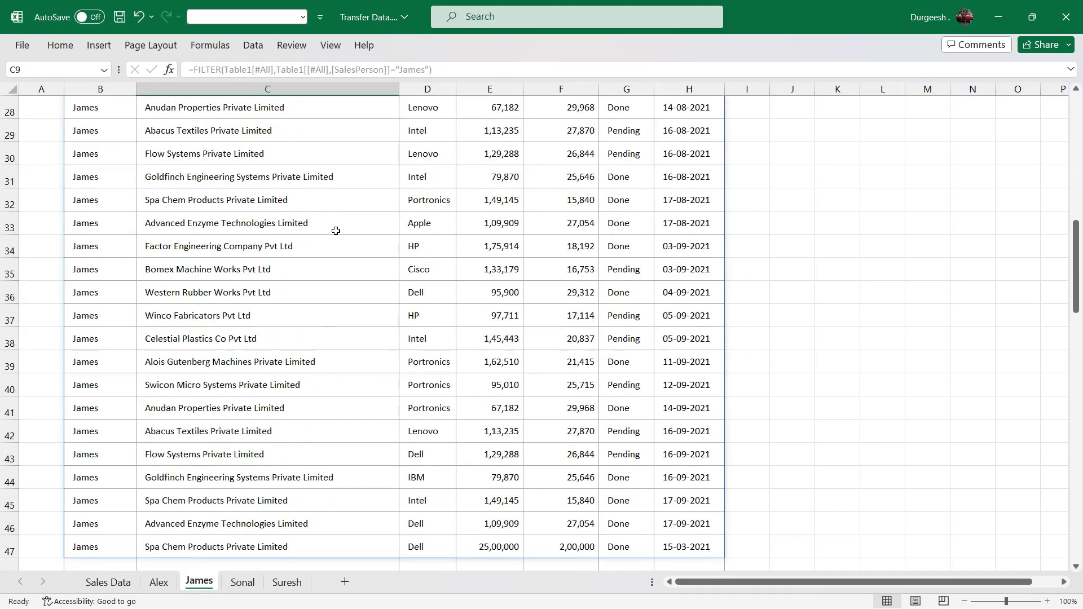
scroll(336, 230, "down", 6)
scroll(336, 231, "up", 15)
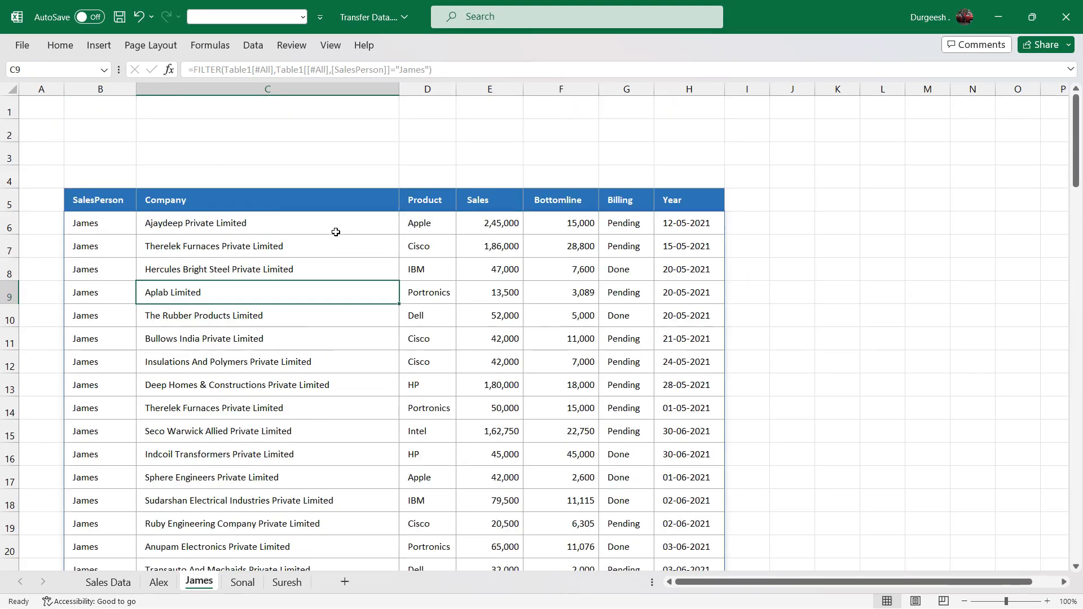
left_click(234, 318)
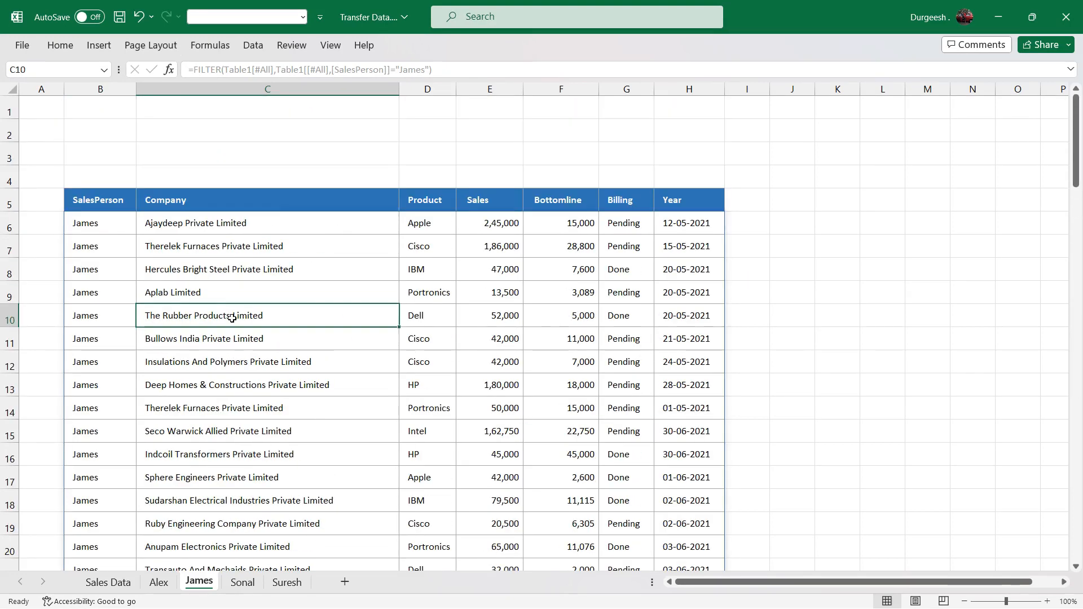
Start a FILTER formula in B6 of the third salesperson's sheet with the whole Sales Data table, Table1[#All], as the array
left_click(254, 584)
left_click(101, 230)
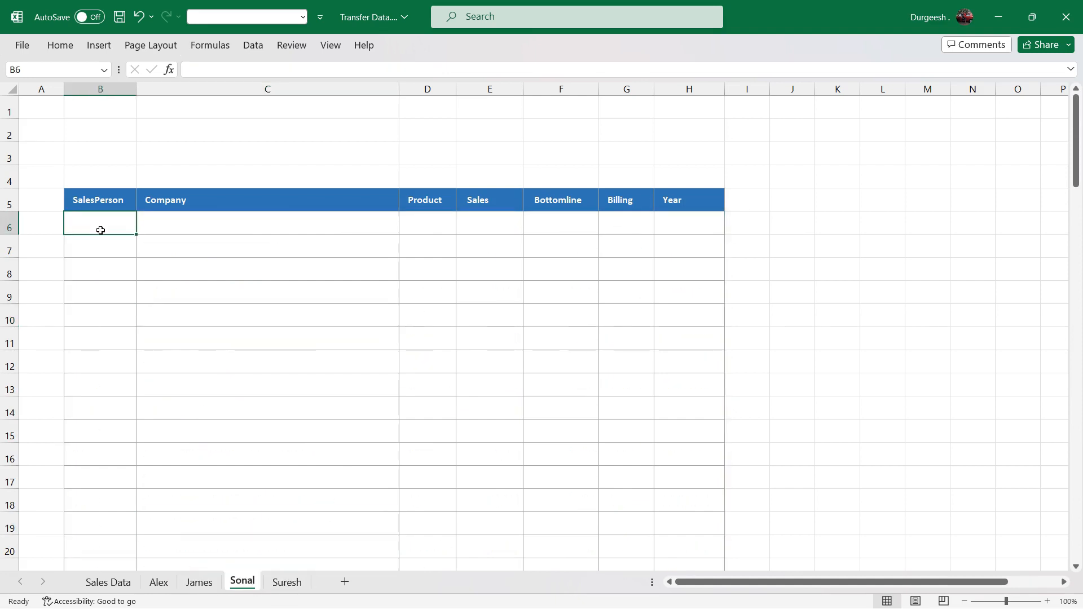
type("=FILTER(")
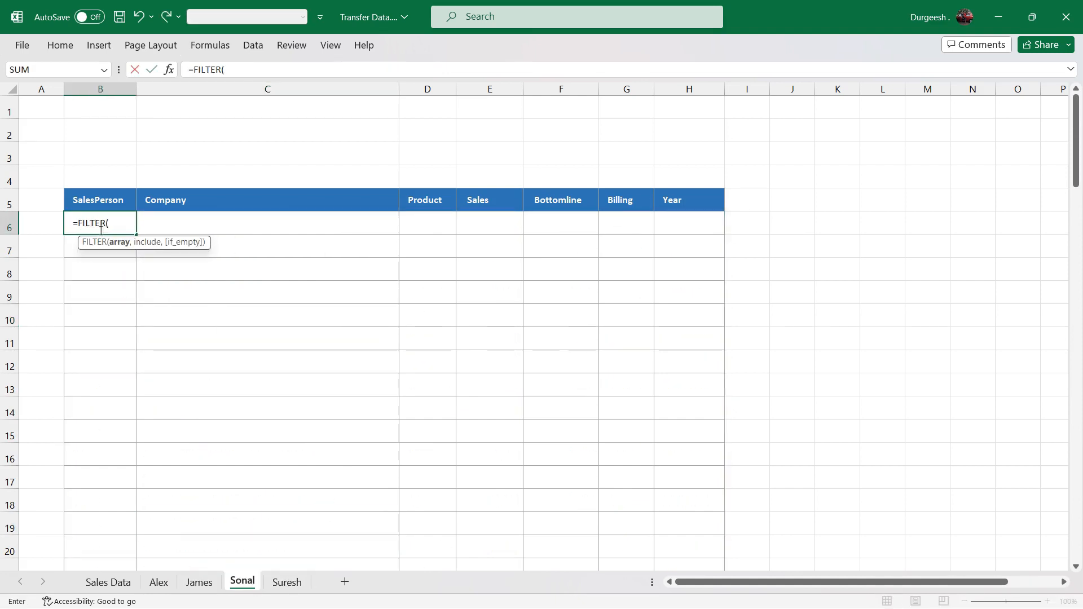
left_click(108, 582)
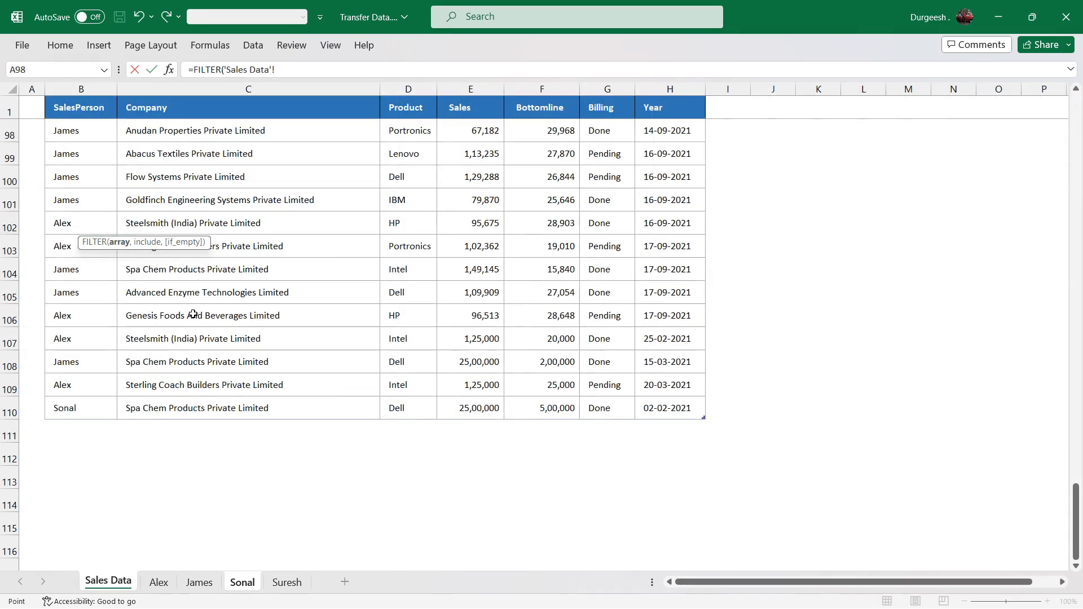
left_click(100, 107)
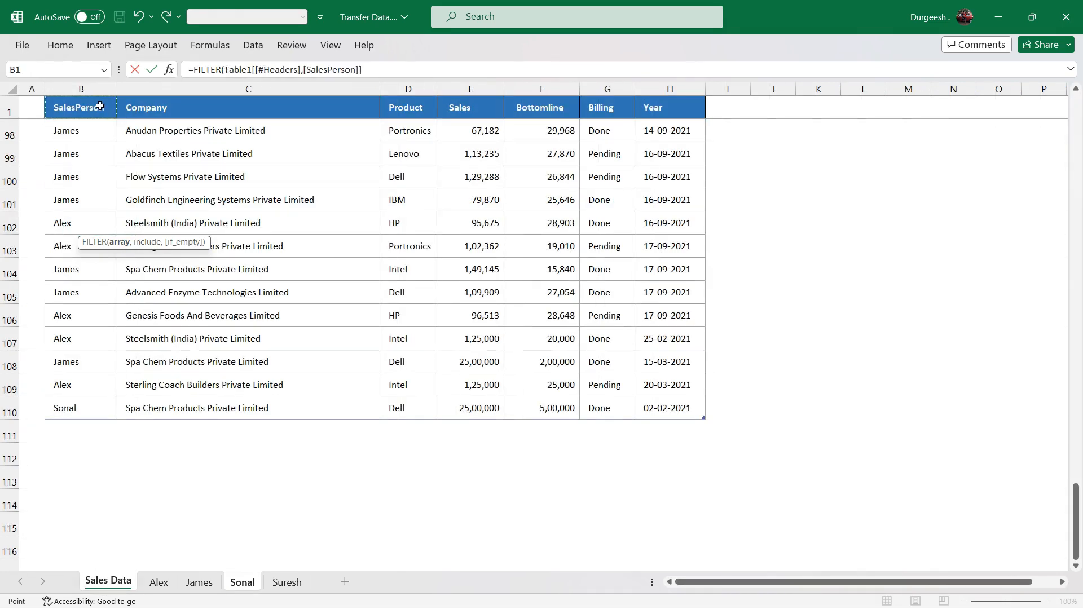
left_click(670, 406, "shift")
left_click(291, 68)
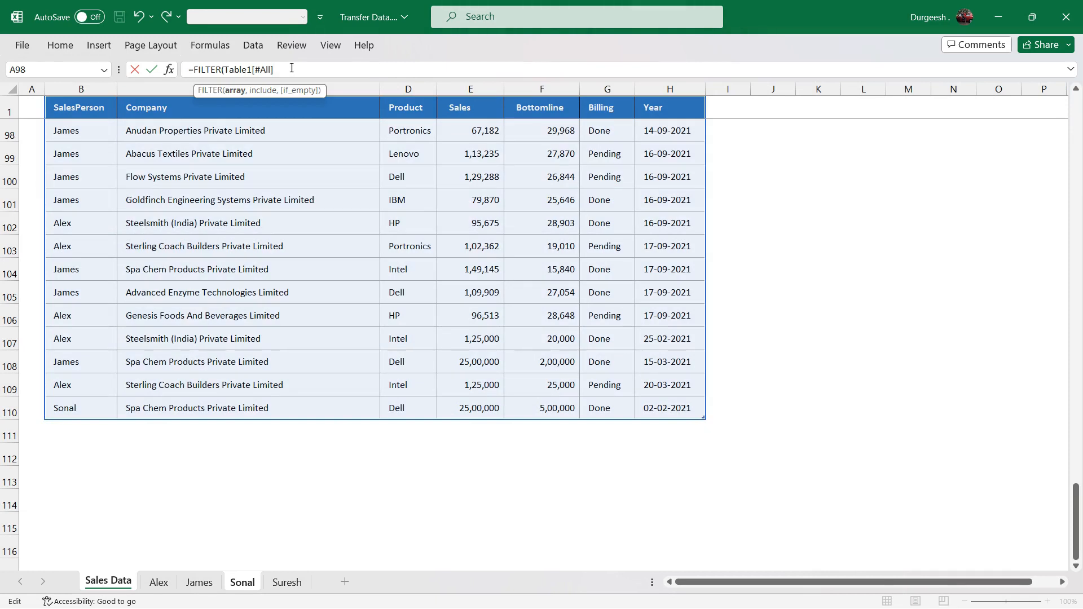
type(",")
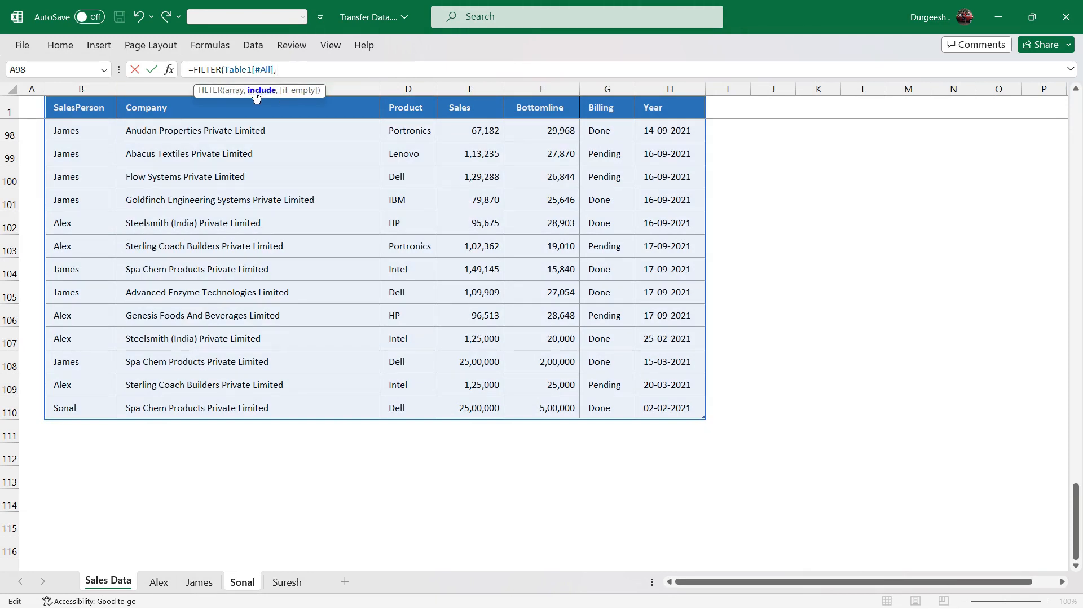
Complete the FILTER formula with the condition that Table1[[#All],[SalesPerson]] equals the third salesperson's name
left_click(75, 114)
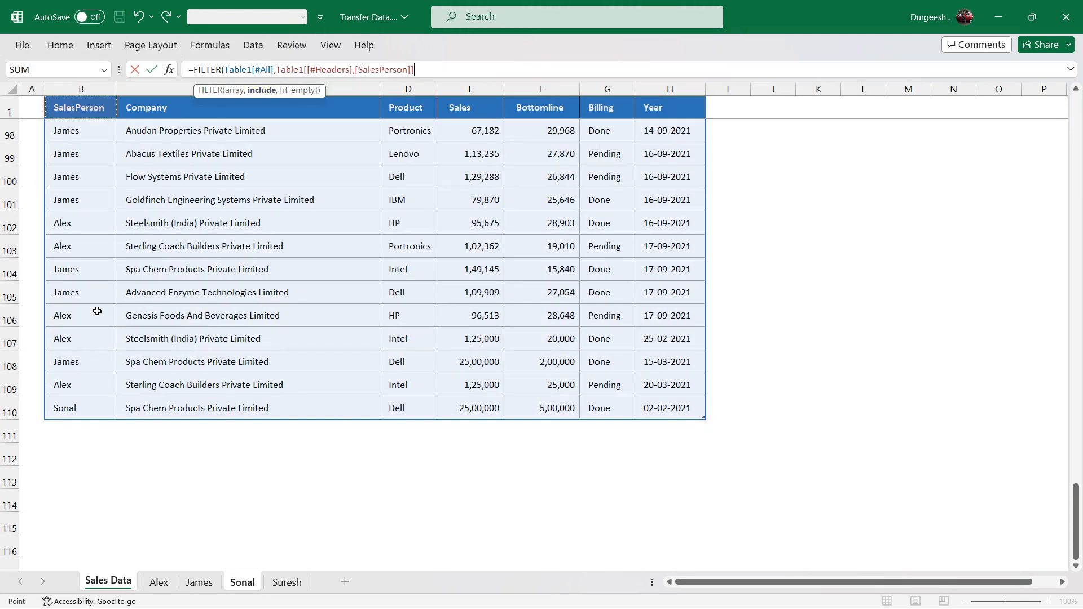
left_click(84, 408, "shift")
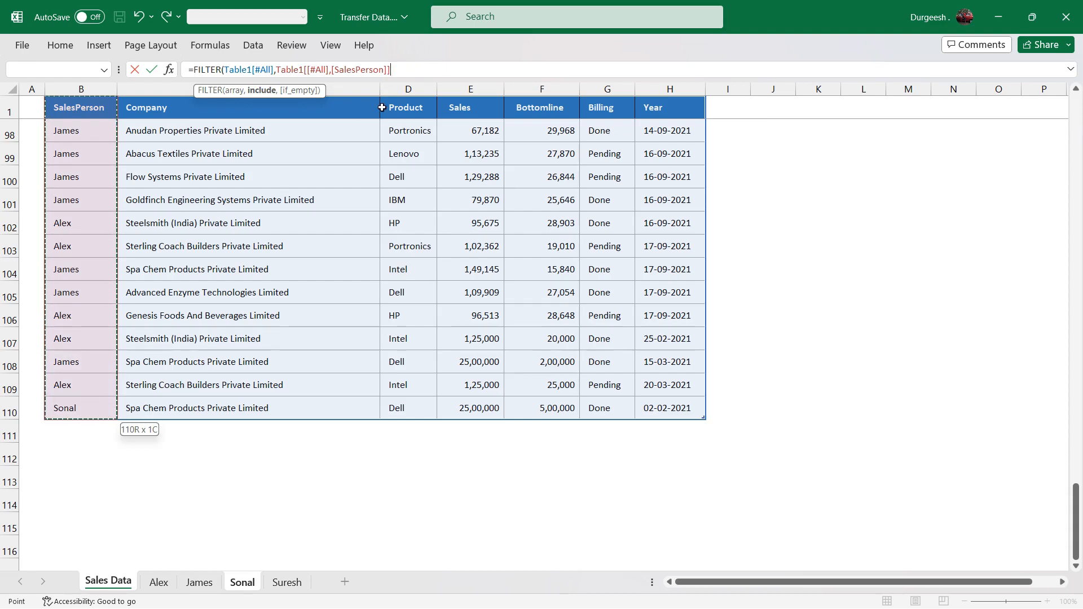
type("=\"Sonal")
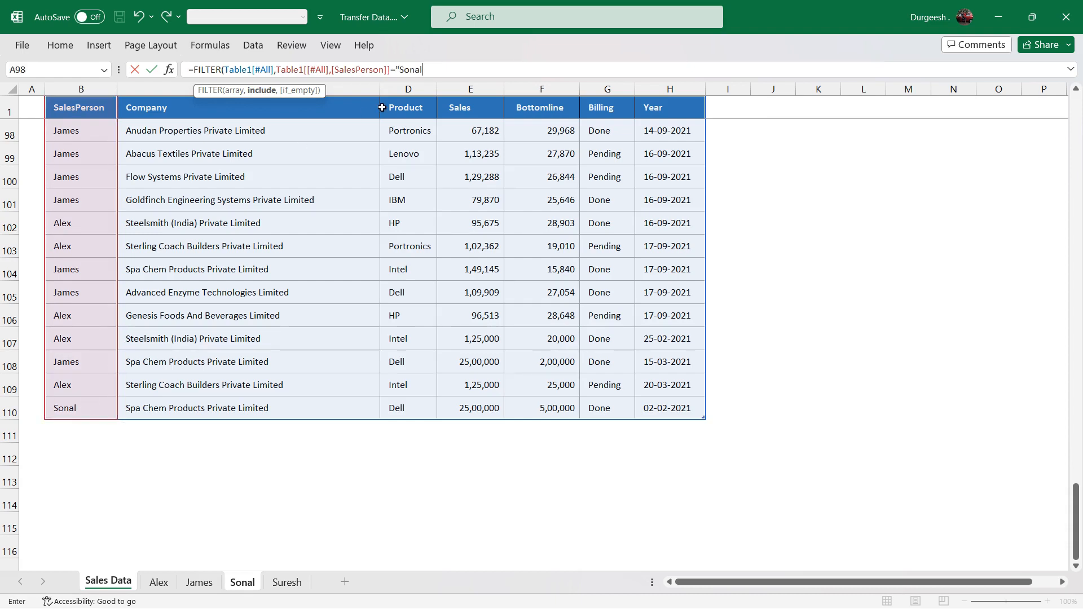
type("\")")
key("Return")
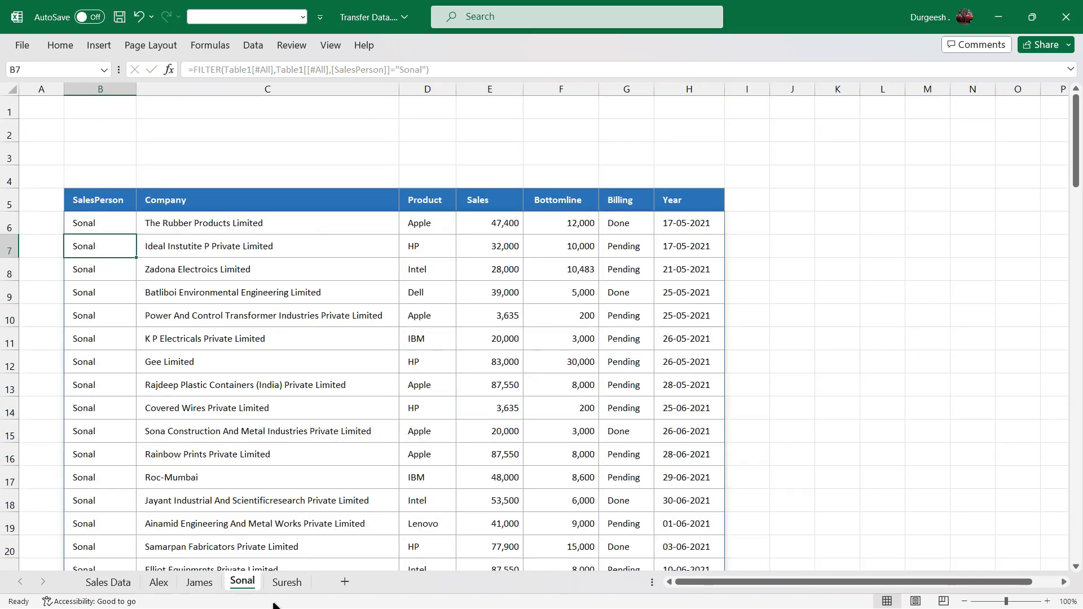
Start a FILTER formula in B6 of the fourth salesperson's sheet with the whole Sales Data table, Table1[#All], as the array
left_click(284, 513)
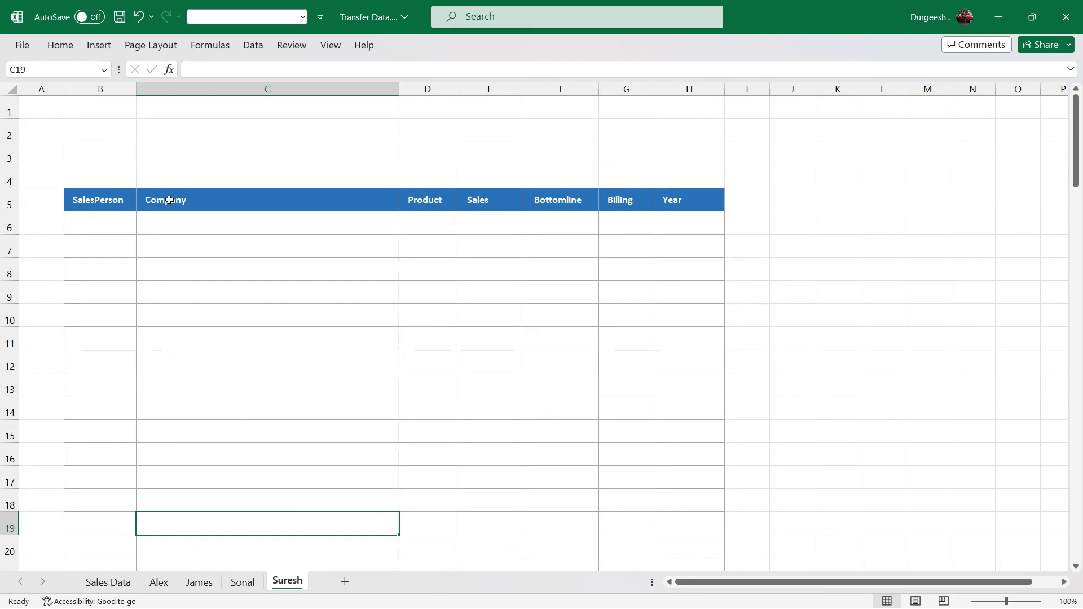
left_click(104, 219)
type("=filtw")
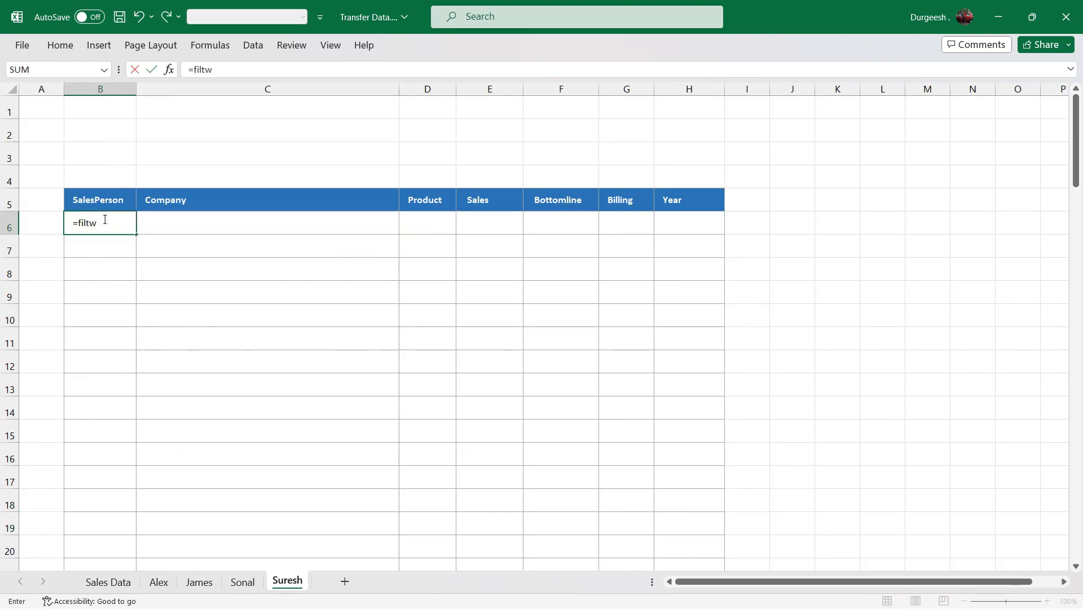
key("BackSpace")
key("Tab")
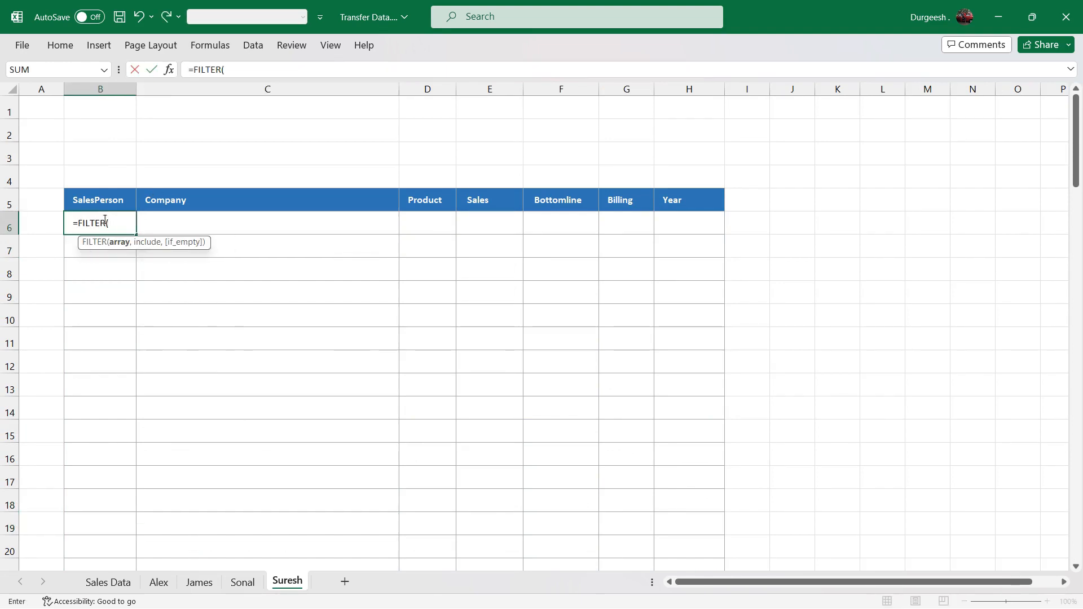
left_click(108, 582)
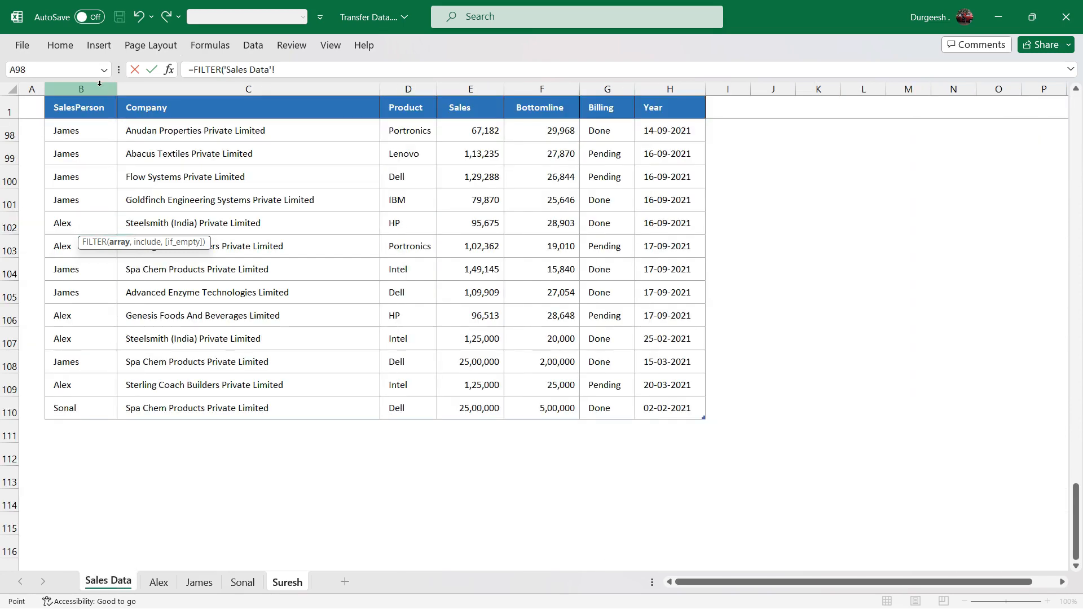
left_click(81, 99)
left_click(90, 106)
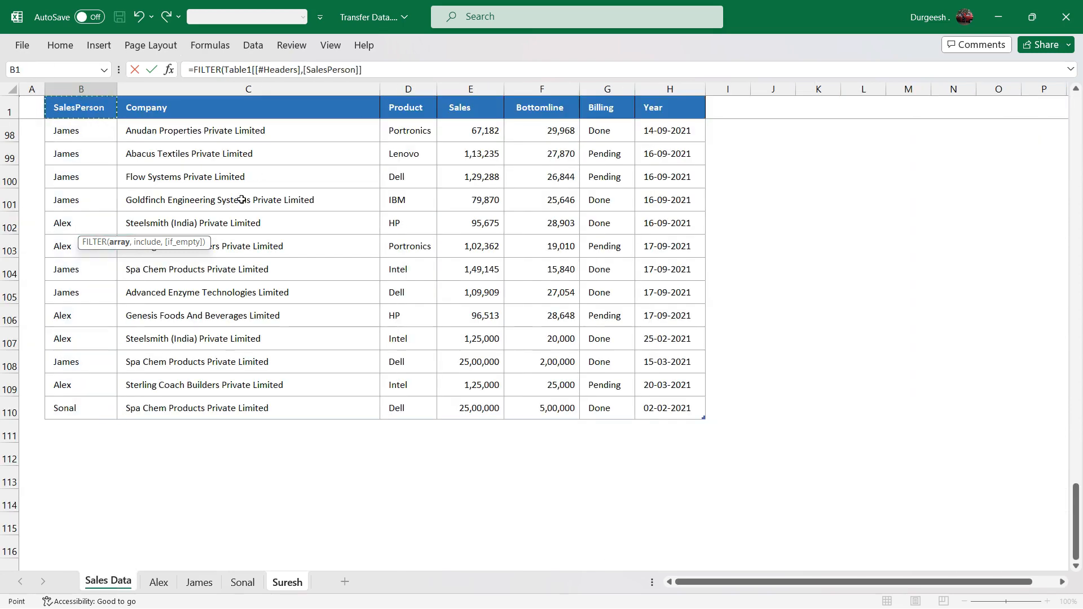
left_click_drag(567, 395, 700, 415)
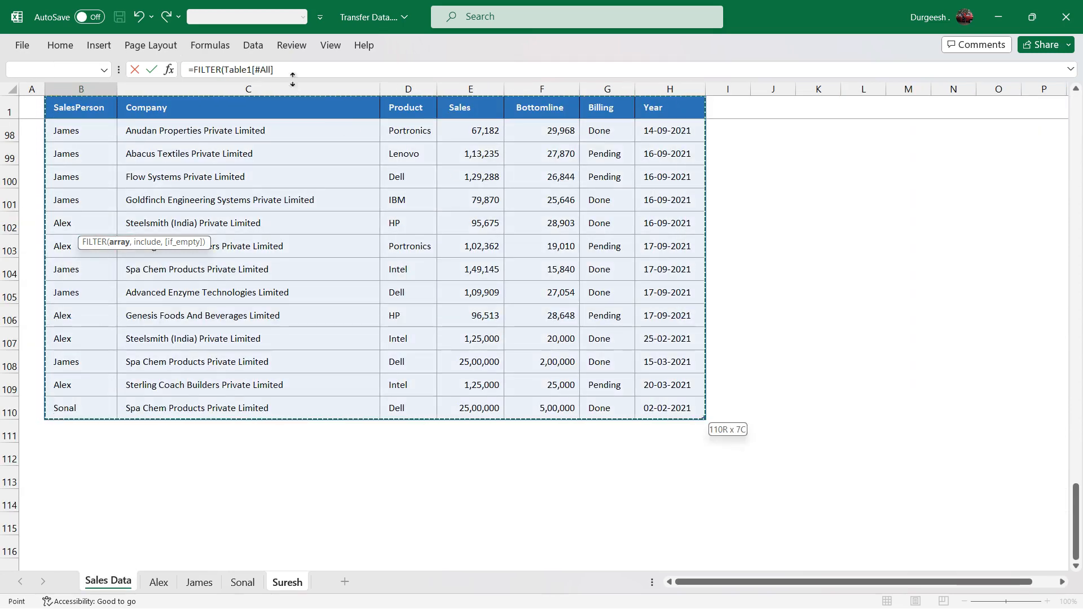
left_click(291, 72)
type(",")
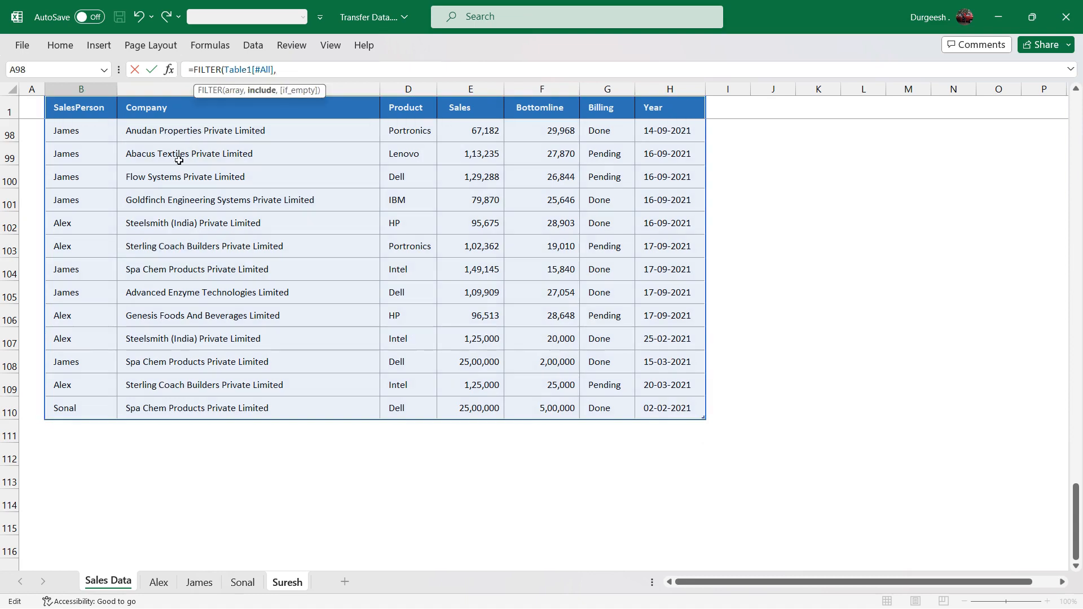
Complete the FILTER formula with the condition that Table1[[#All],[SalesPerson]] equals the fourth salesperson's name, and review the transferred records
left_click(66, 113)
left_click_drag(66, 114, 85, 404)
type("=\"Suresh")
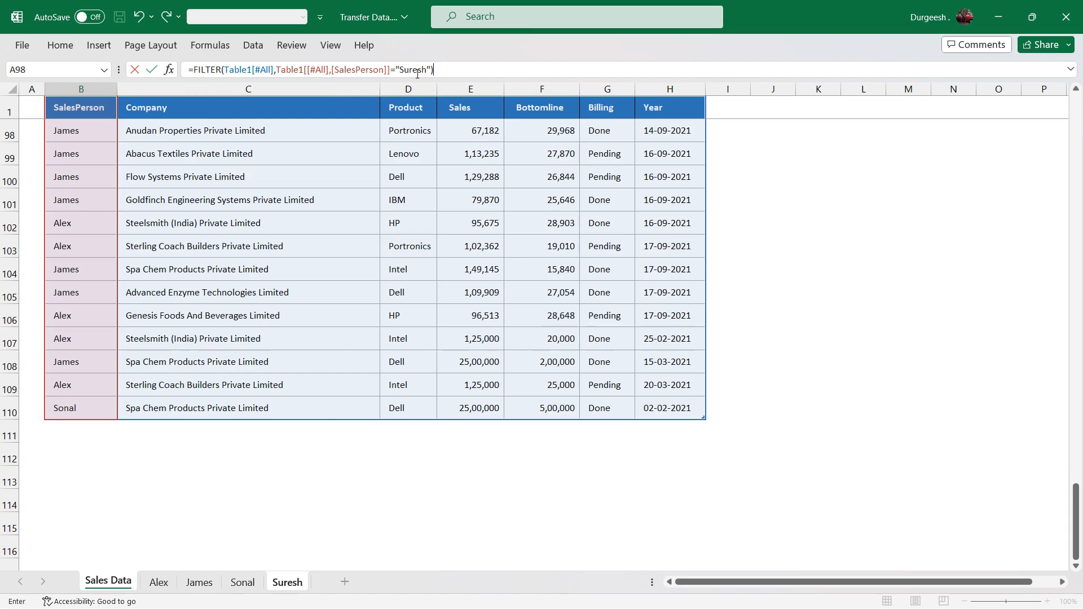
key("Return")
left_click(204, 381)
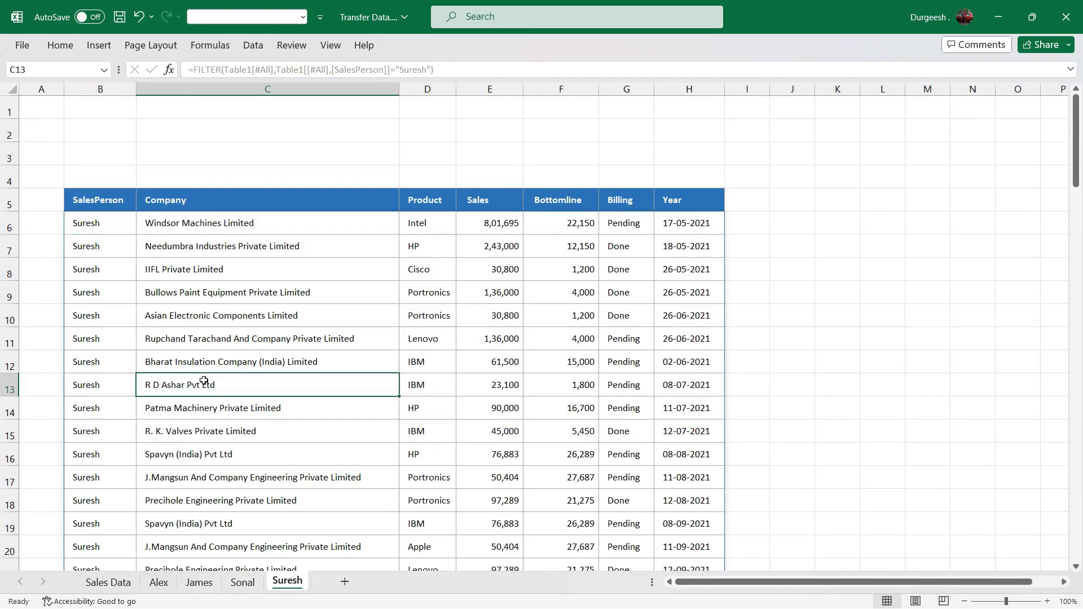
scroll(203, 380, "down", 6)
scroll(203, 381, "up", 6)
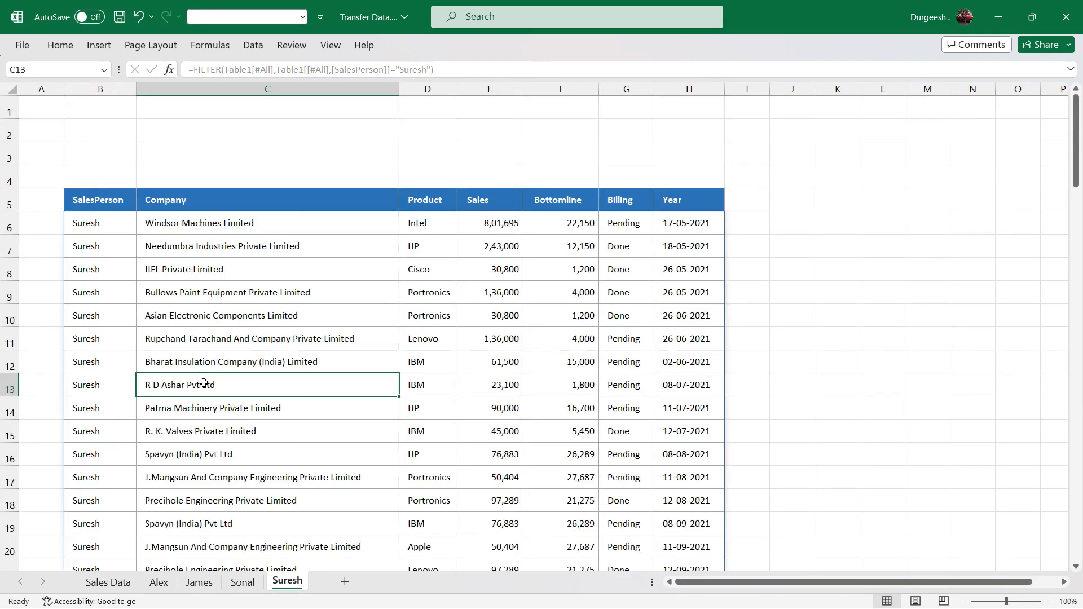
Look through the four salespeople's sheets to compare their transferred records
left_click(160, 584)
left_click(203, 583)
left_click(244, 582)
left_click(279, 583)
left_click(160, 582)
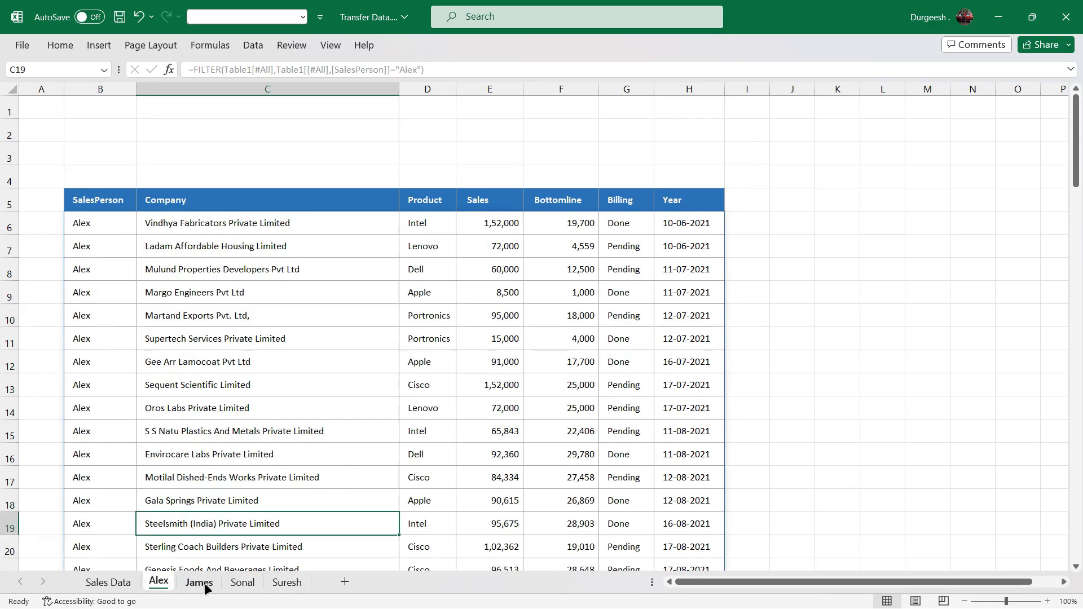
Start a new record in row 111 of Sales Data with the first salesperson's name and company Genesis Foods And Beverages Limited
left_click(108, 582)
left_click(152, 458)
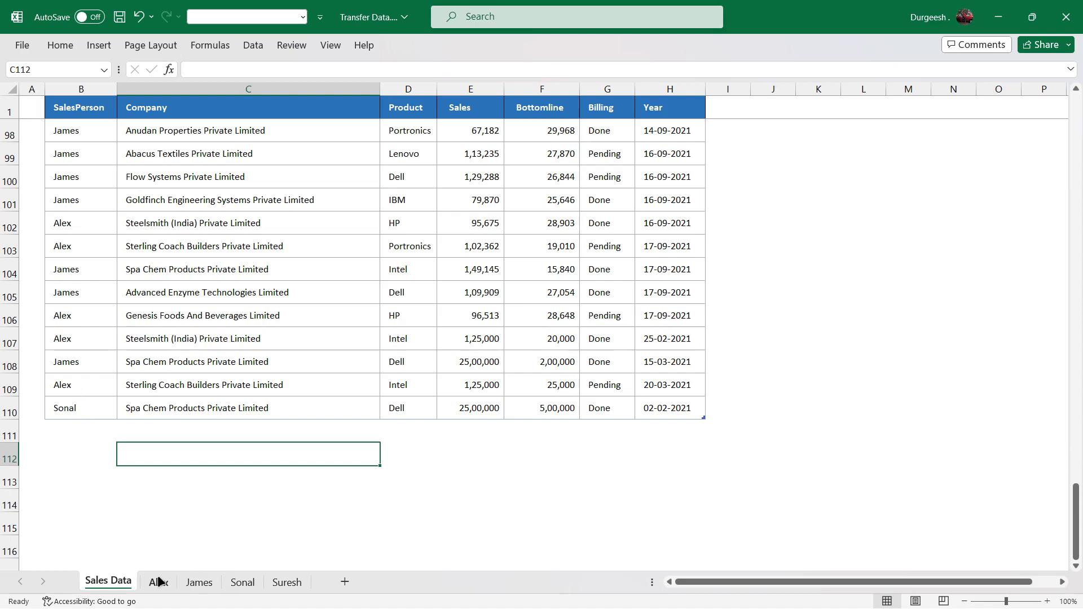
left_click(102, 429)
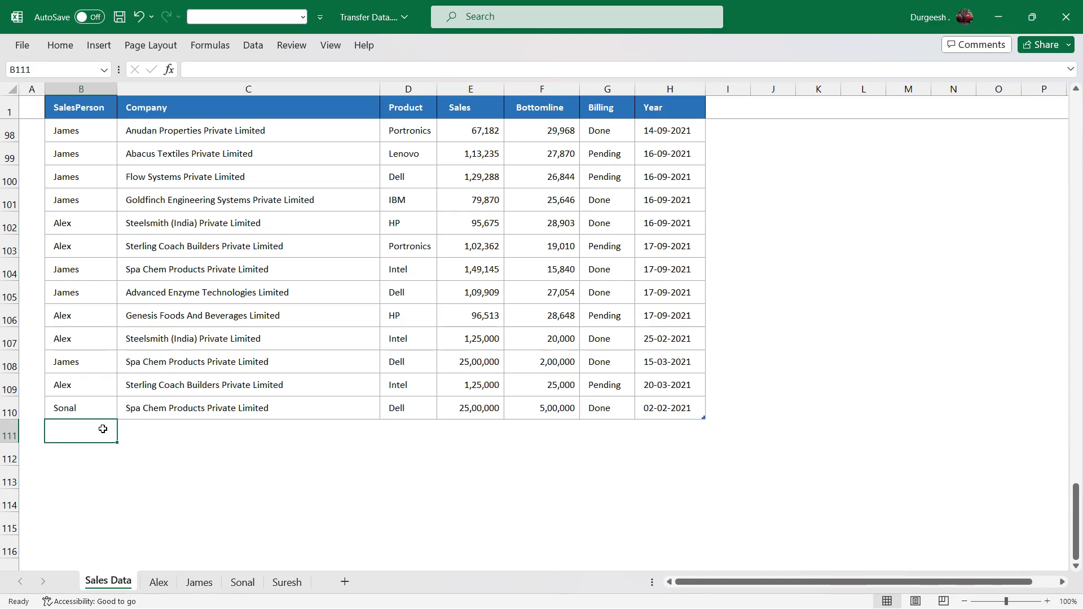
type("Alex")
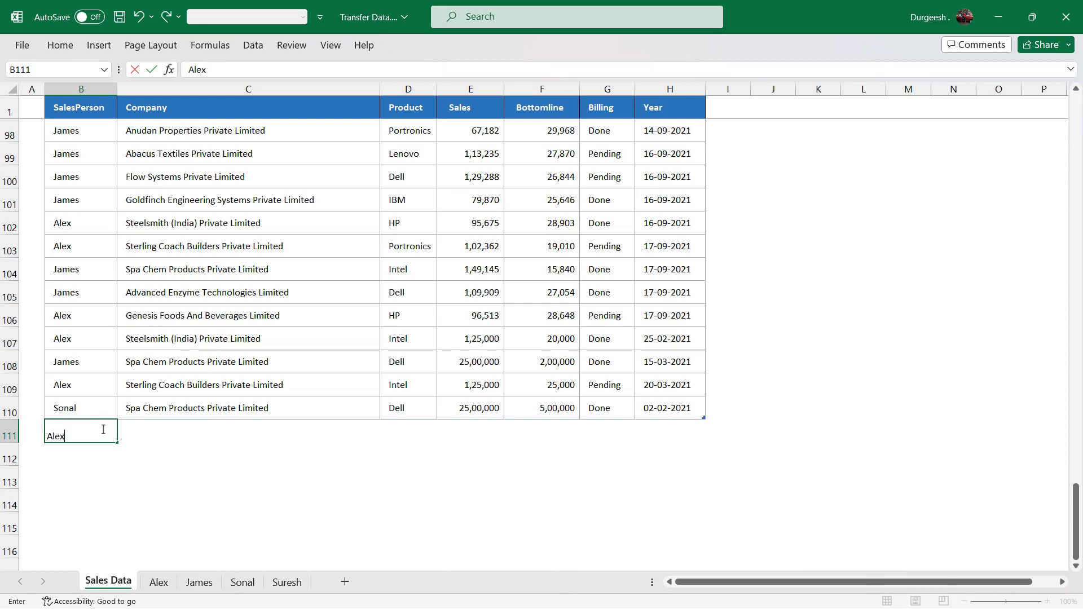
key("Return")
key("Up")
key("Right")
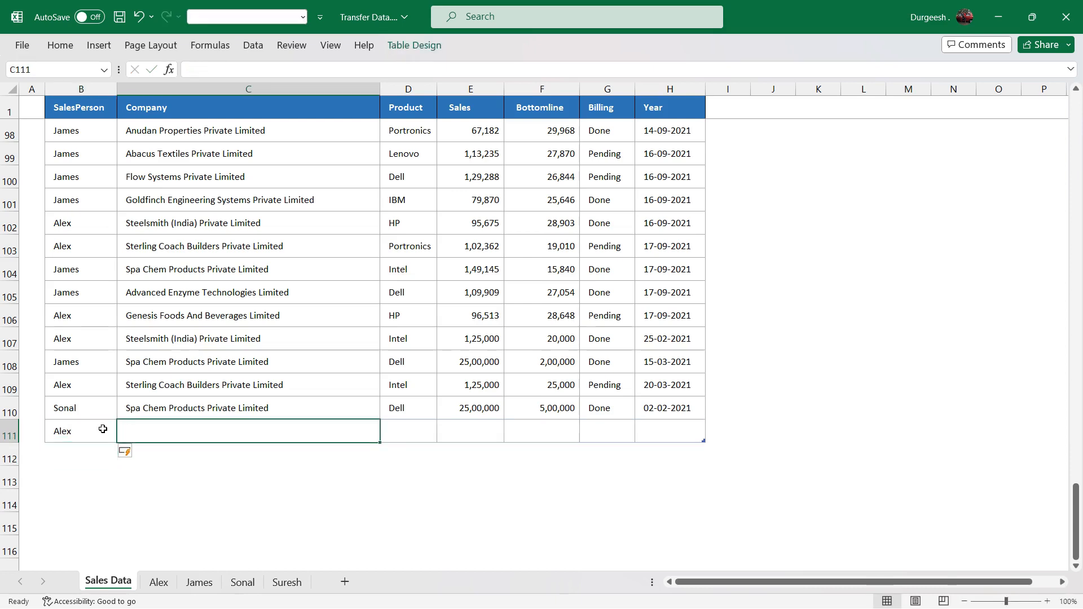
type("Genesis Foods And Beverages Limited")
key("Return")
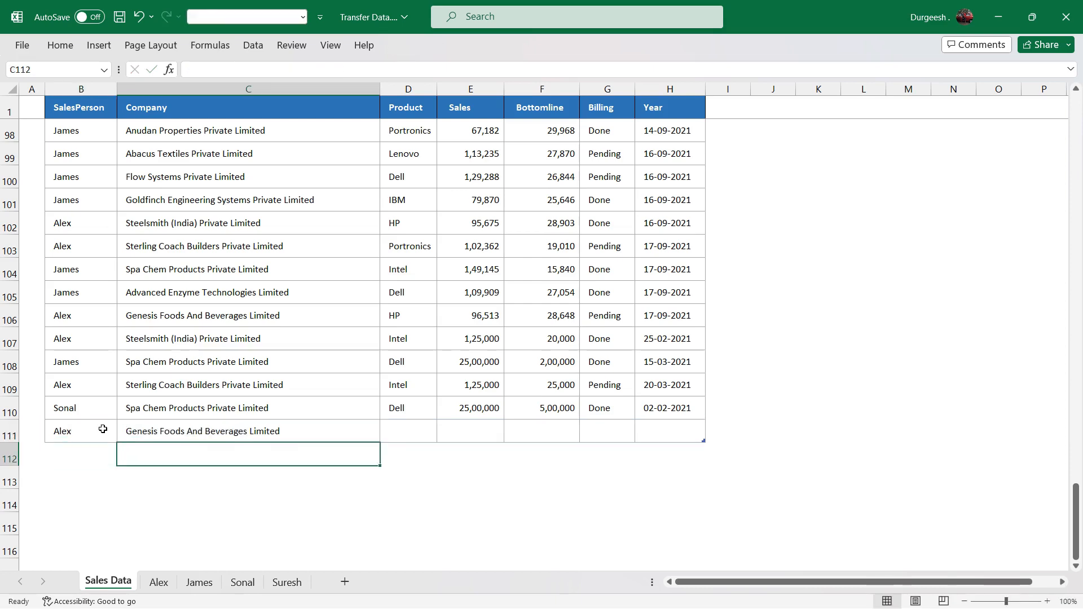
Fill in row 111 with product Intel, sales 5000000 and bottomline 500000
key("Up")
key("Right")
type("In")
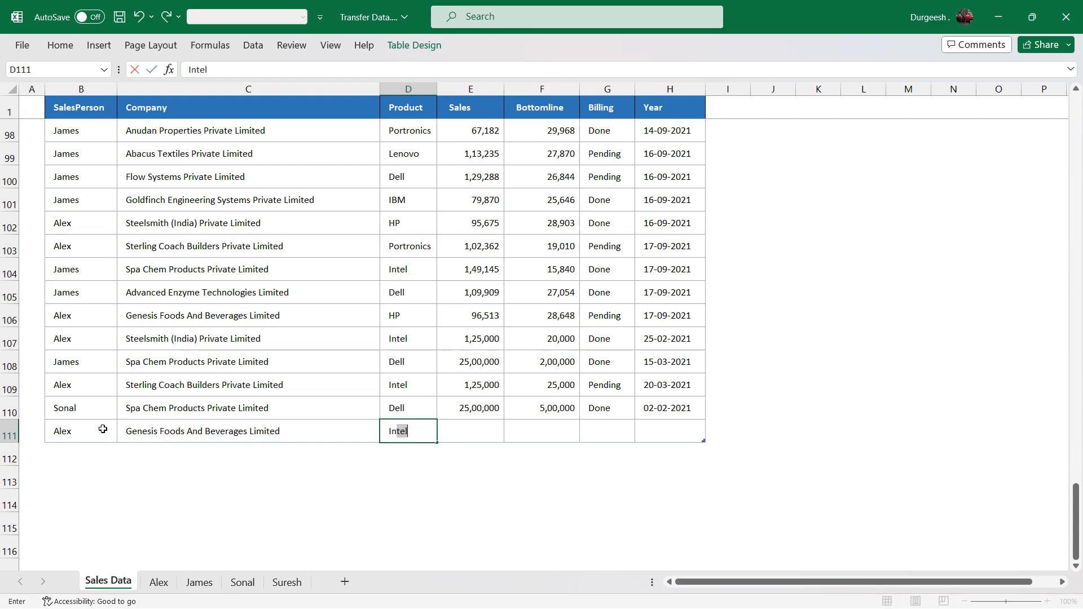
key("Tab")
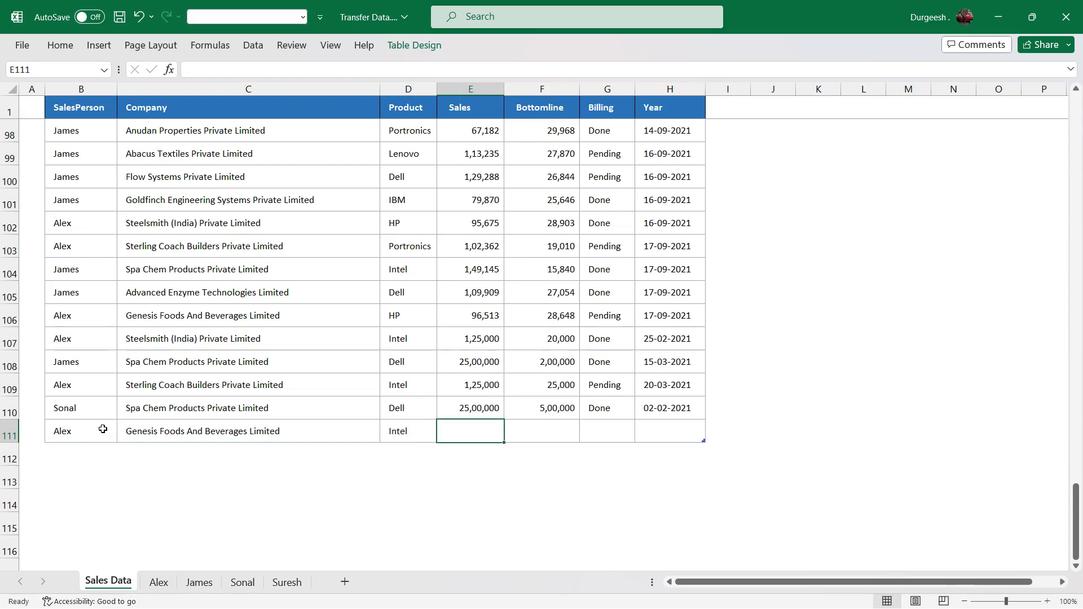
type("5000000")
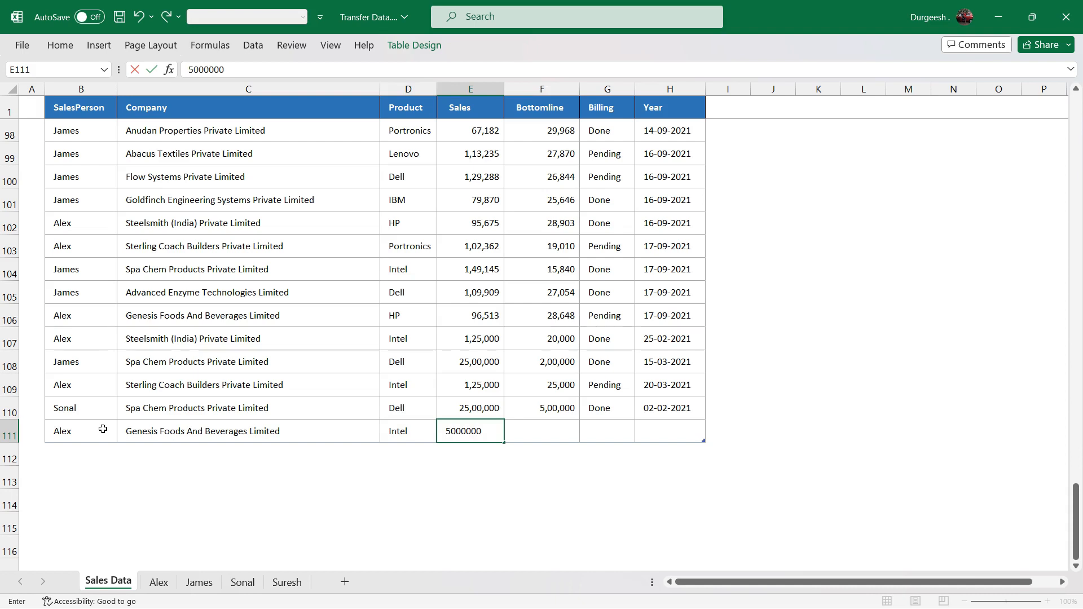
key("Tab")
type("500000")
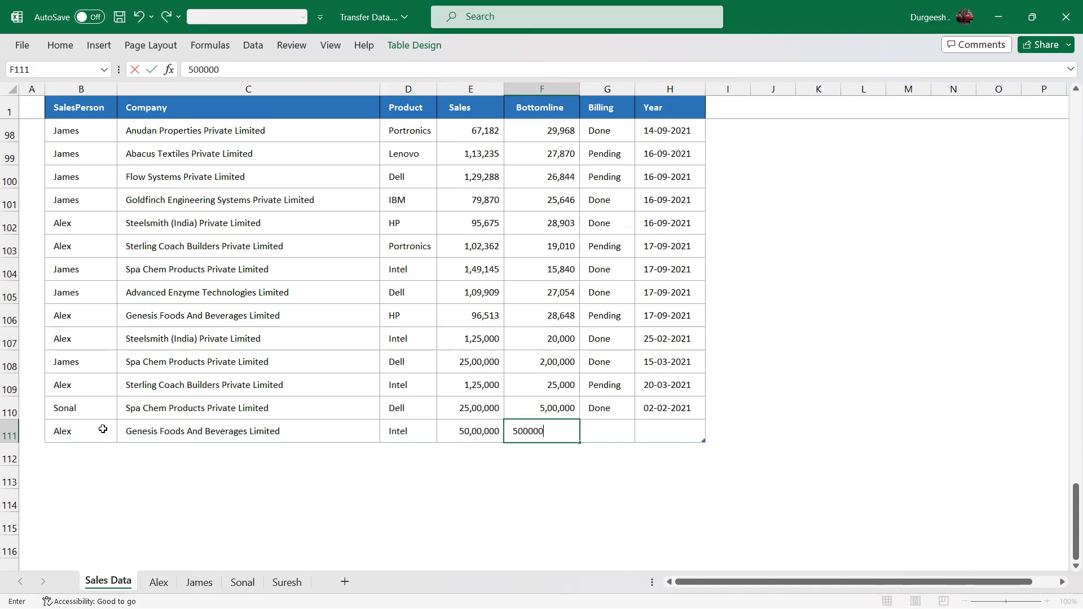
Complete the row 111 record with billing Pending and the date 05-03-2021
key("Tab")
type("Pending")
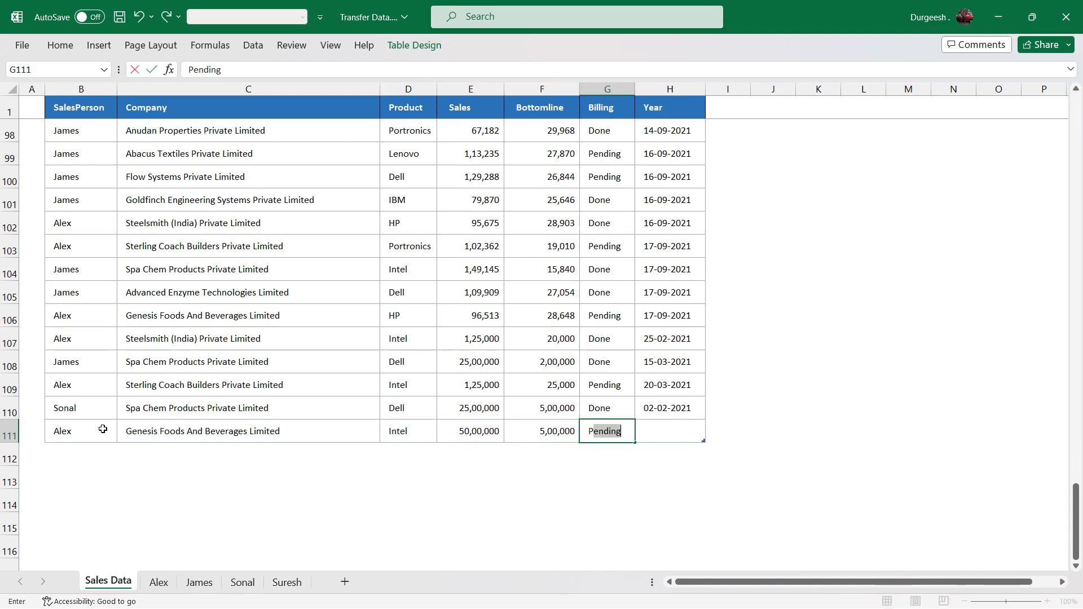
key("Return")
key("Up")
key("Tab")
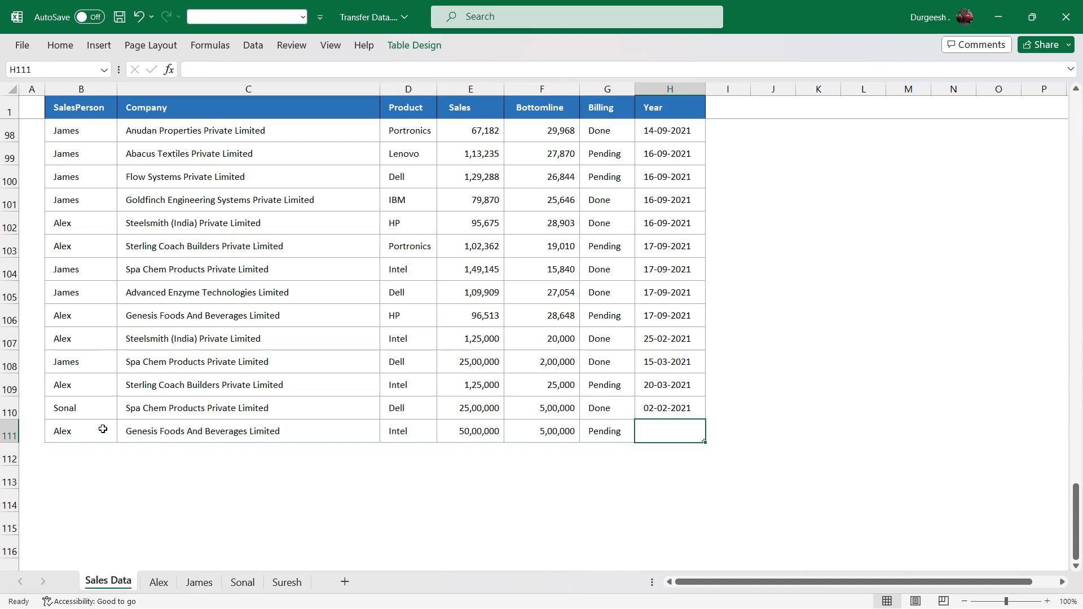
type("05-03-2021")
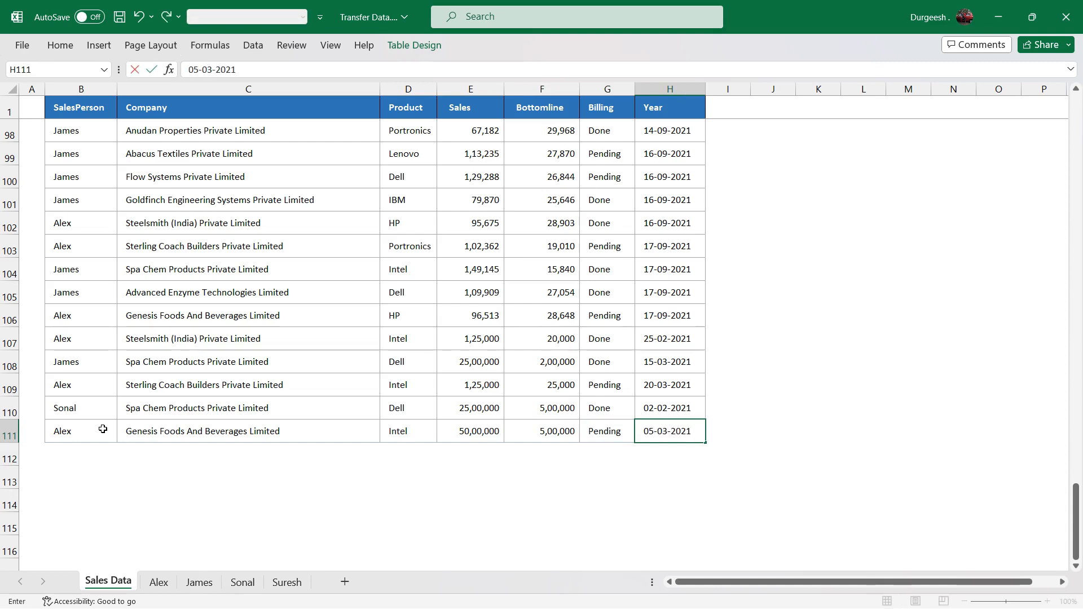
key("Return")
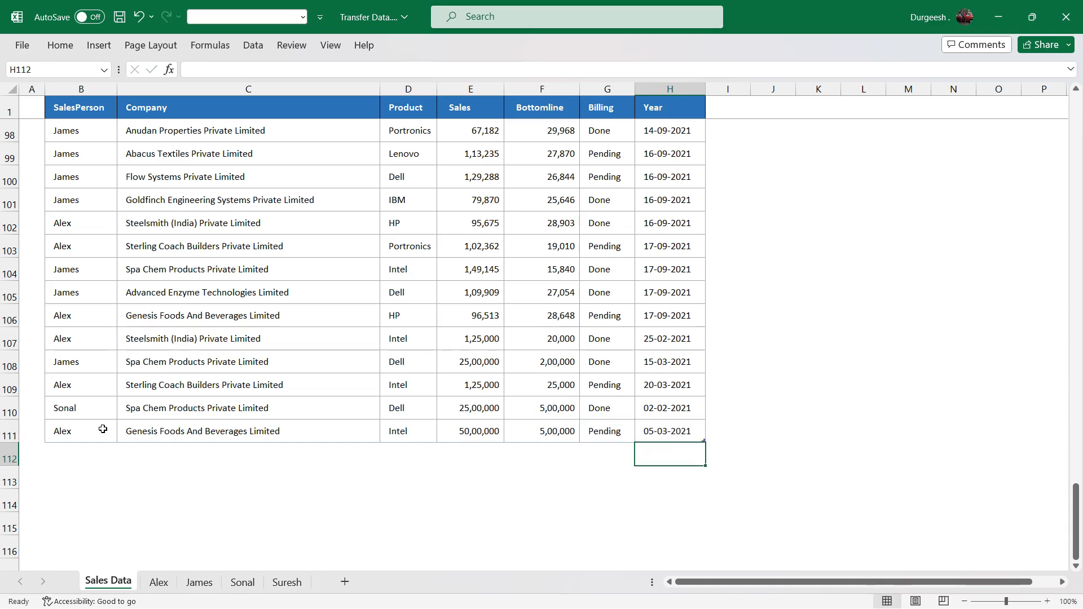
Check the first salesperson's sheet for the new Genesis Foods And Beverages Limited record, examining its product, sales, bottomline, billing and date
left_click(9, 430)
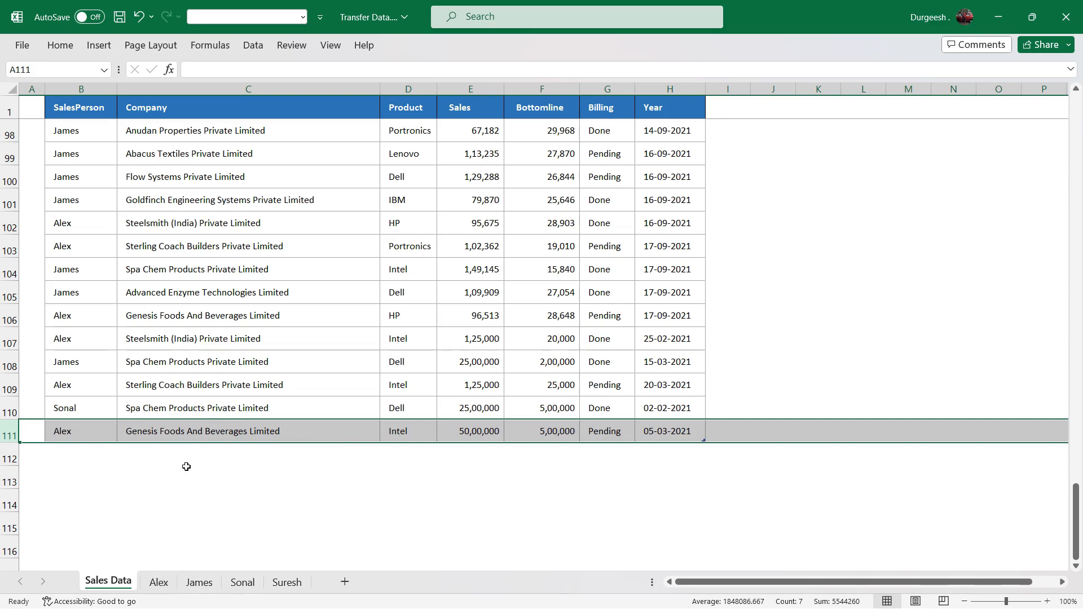
left_click(158, 550)
left_click(158, 583)
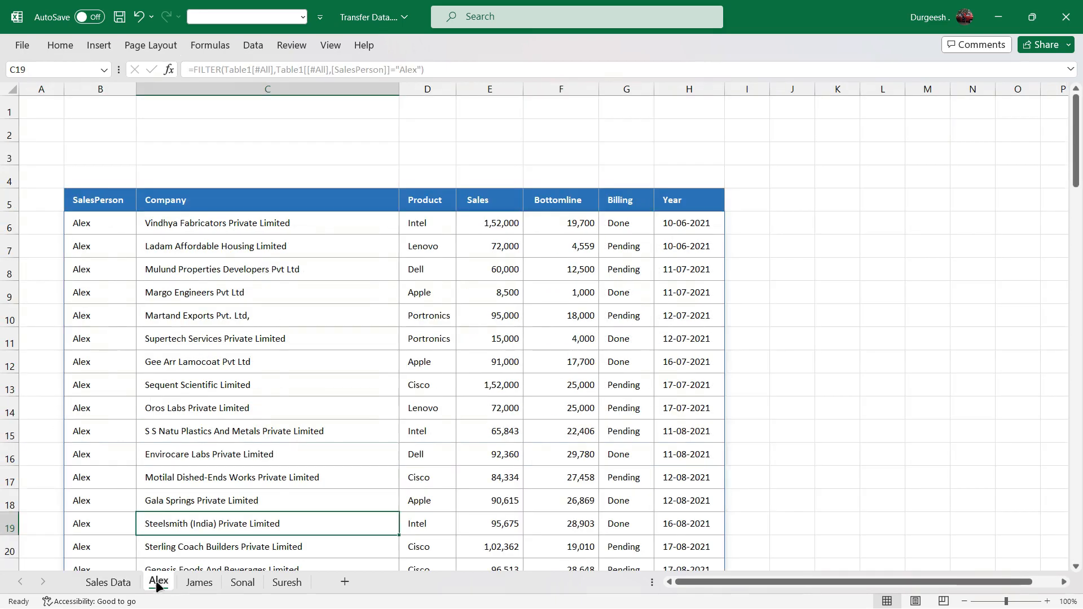
scroll(374, 380, "down", 5)
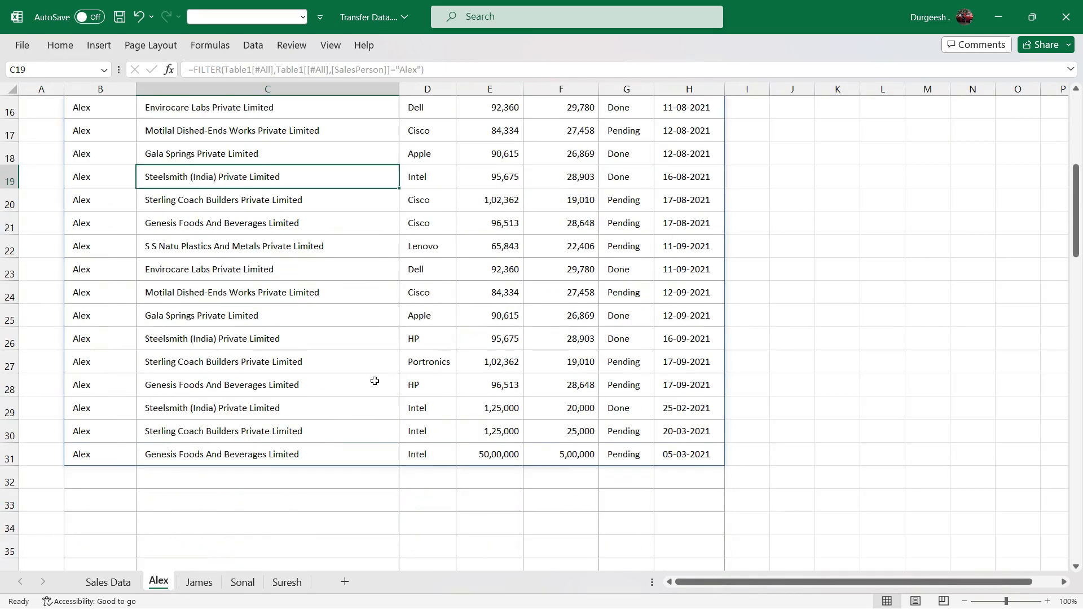
left_click(8, 456)
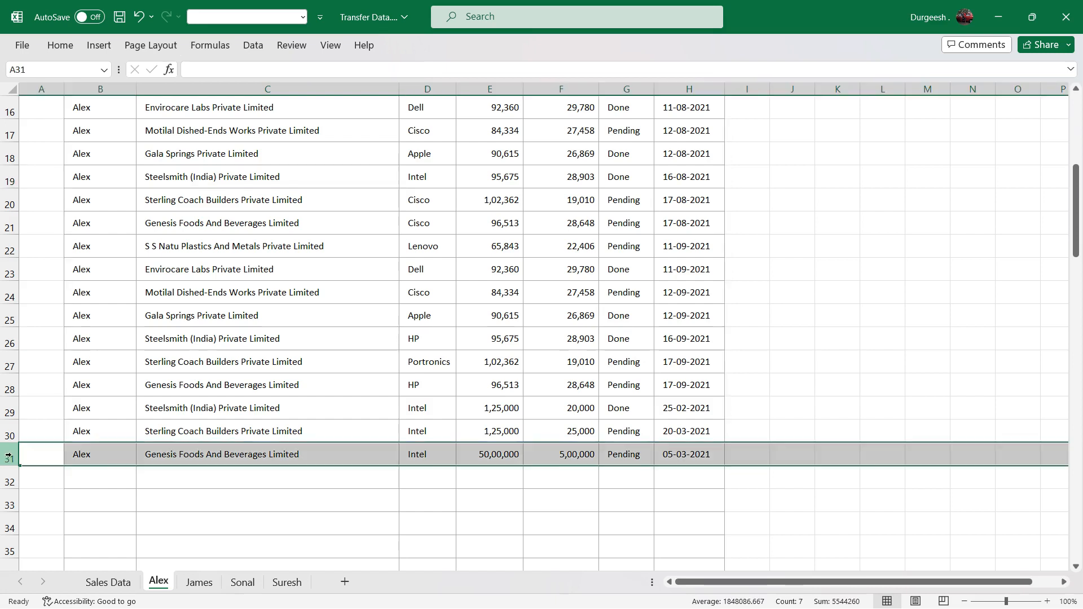
left_click(424, 454)
left_click(488, 454)
left_click(548, 452)
left_click(629, 452)
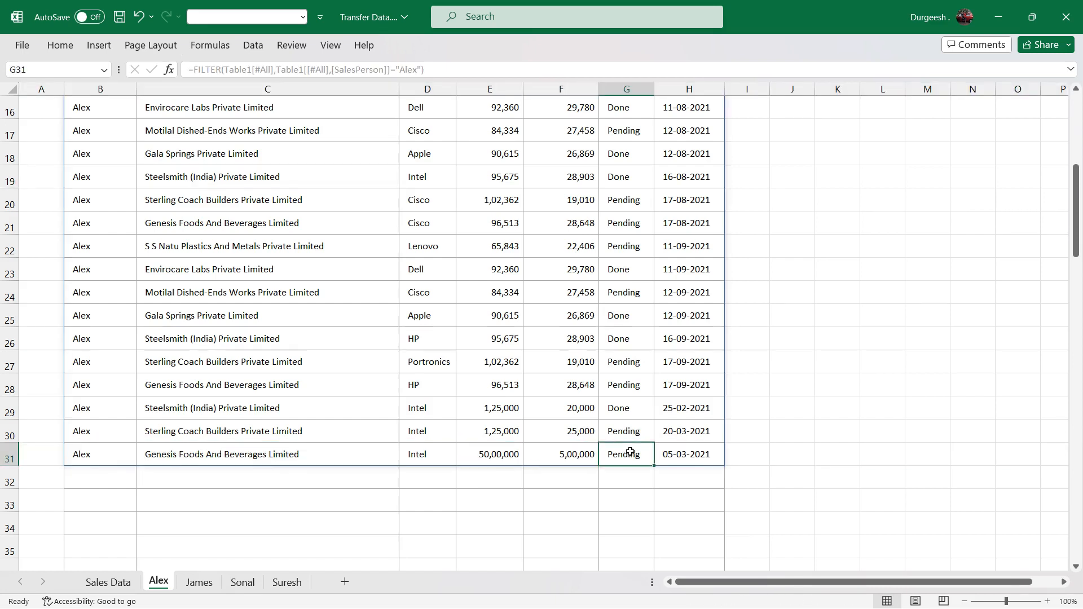
left_click(680, 451)
left_click(285, 457)
left_click(248, 524)
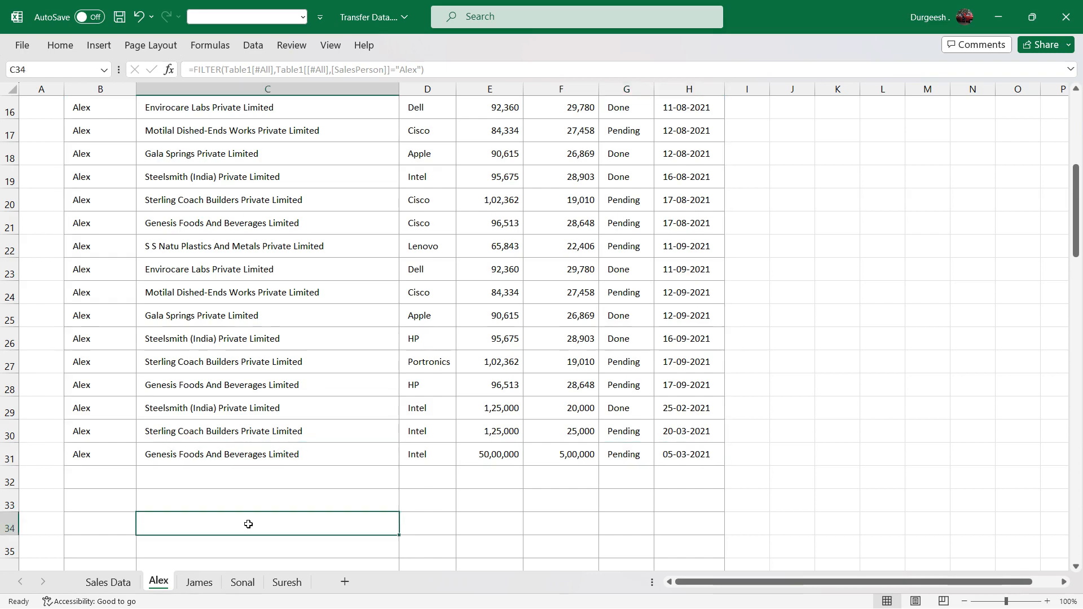
Examine the last transferred record on the third salesperson's sheet
left_click(243, 582)
scroll(259, 498, "down", 5)
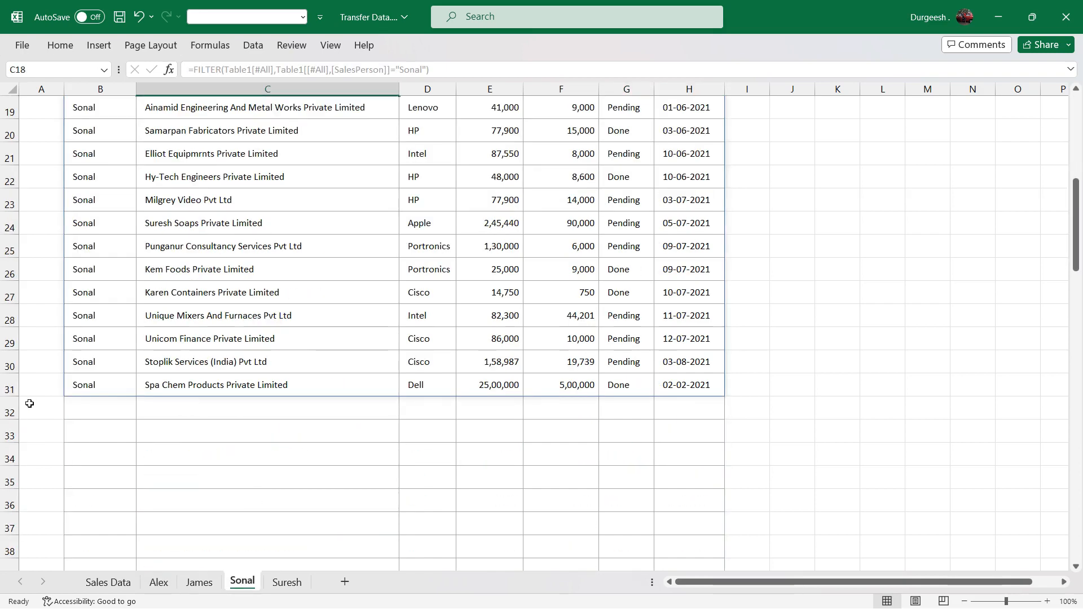
left_click(10, 387)
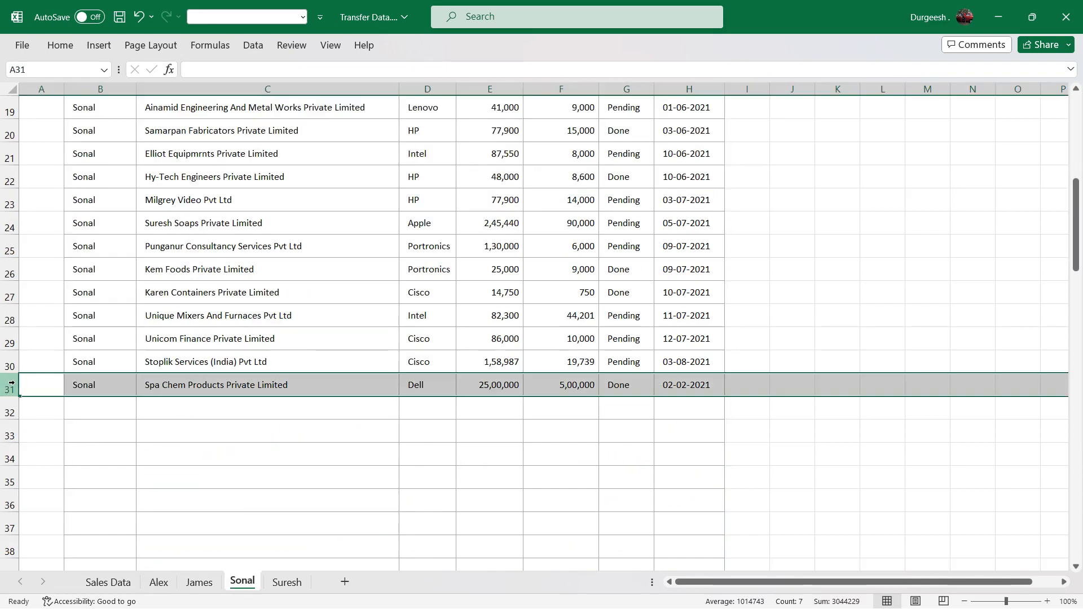
left_click(153, 494)
Start a new record in row 112 of Sales Data with the third salesperson's name and company Sterling Coach Builders Private Limited
left_click(107, 582)
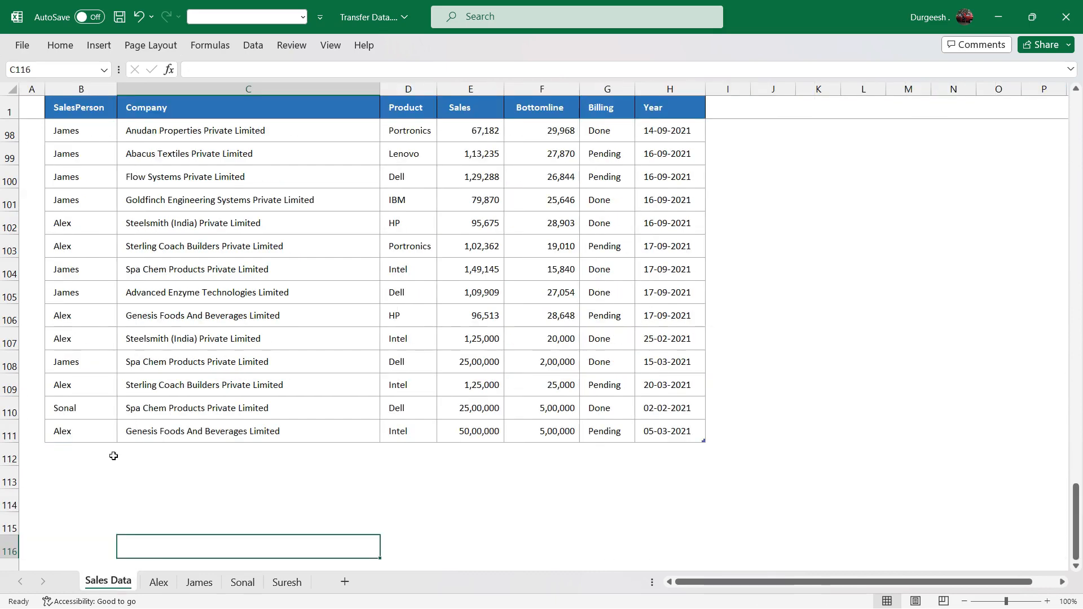
left_click(75, 450)
type("So")
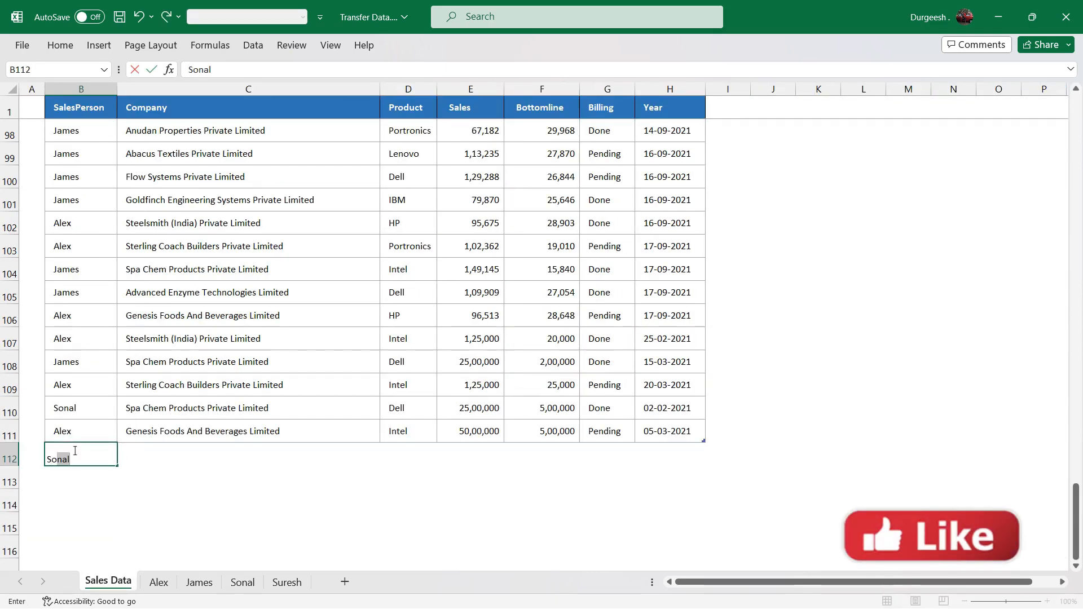
type("nal")
key("Return")
key("Up")
key("Right")
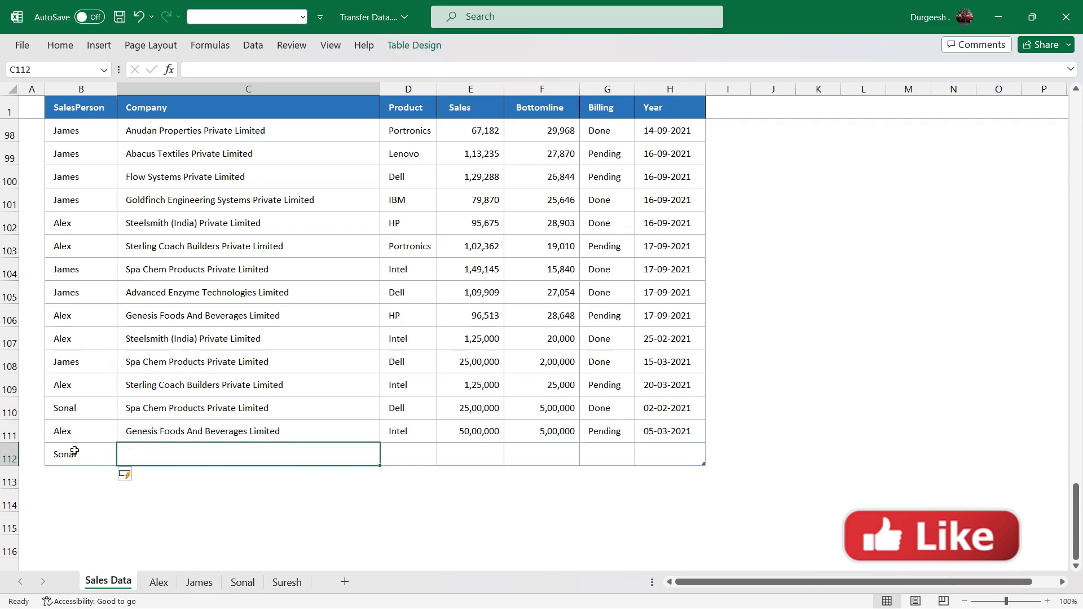
type("Sterling Coach Builders Private Limited")
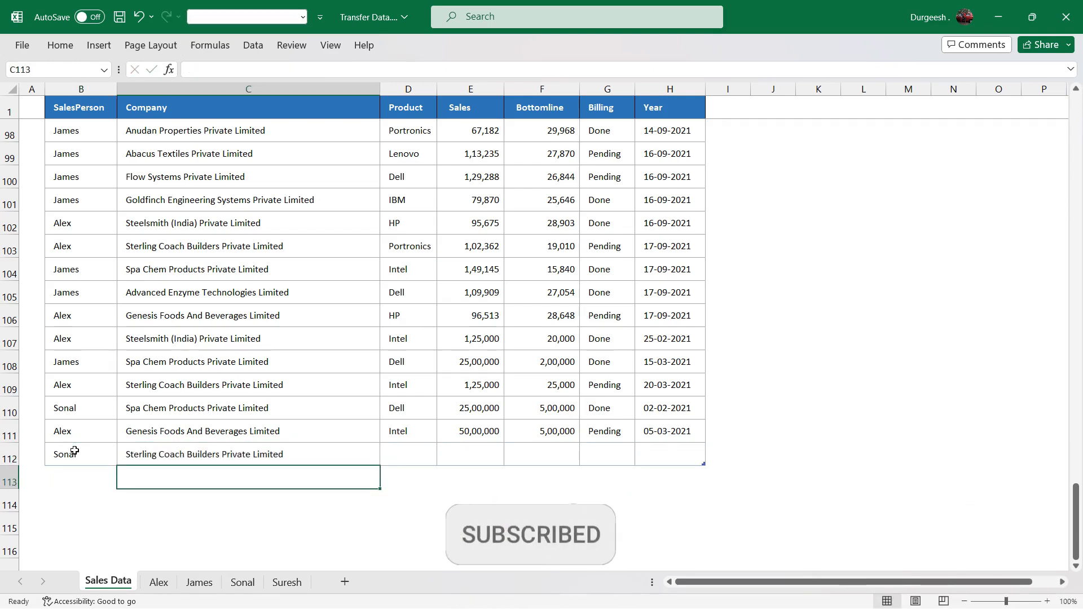
Fill in row 112 with product HP, sales 2,45,000 and bottomline 25000
key("Tab")
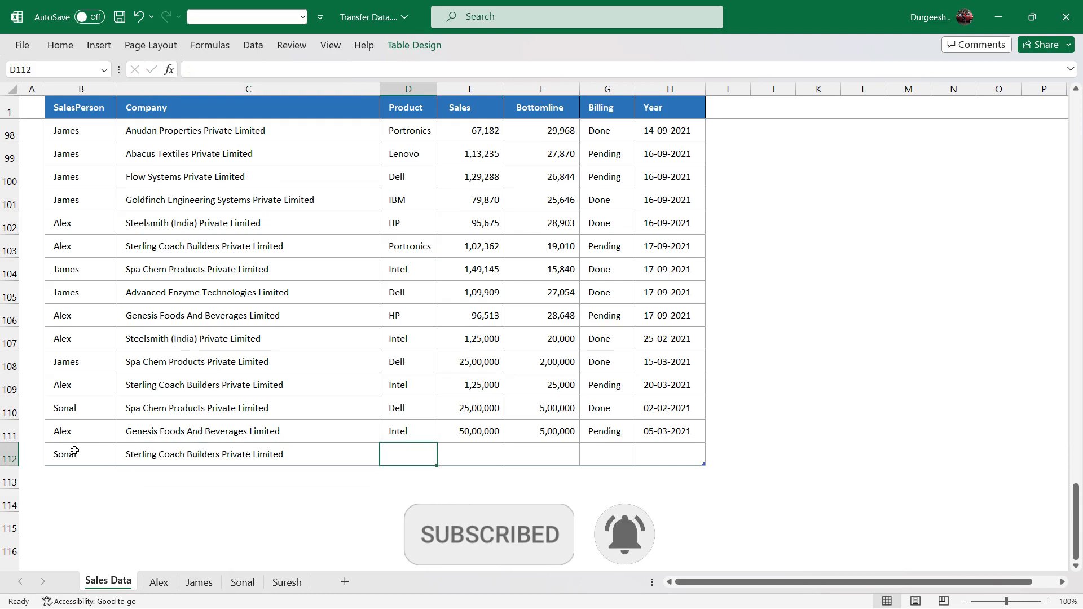
type("HP")
key("Tab")
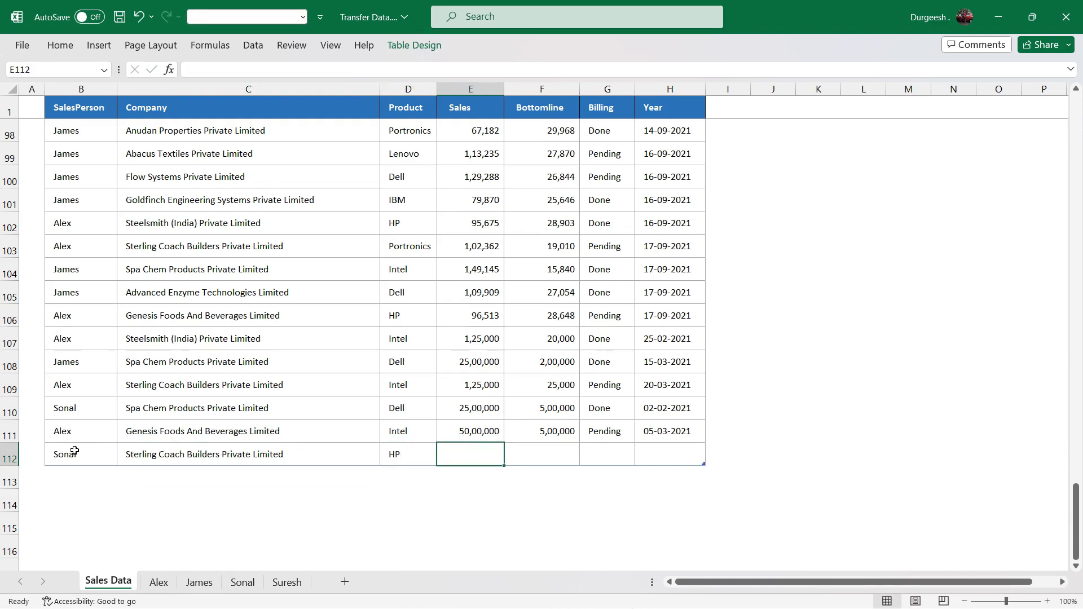
type("2")
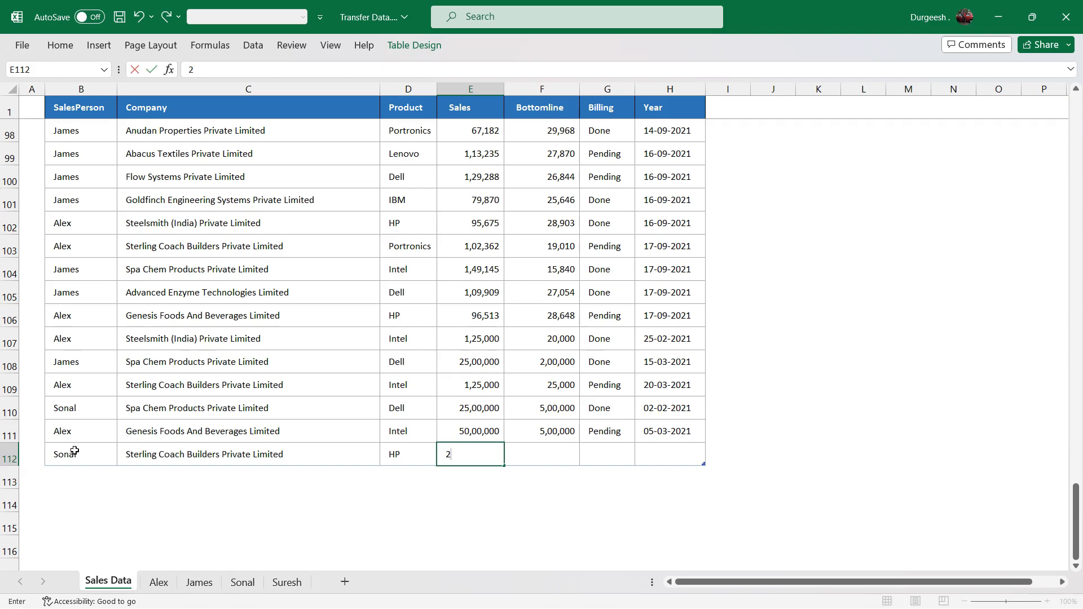
type(",45,000")
key("Tab")
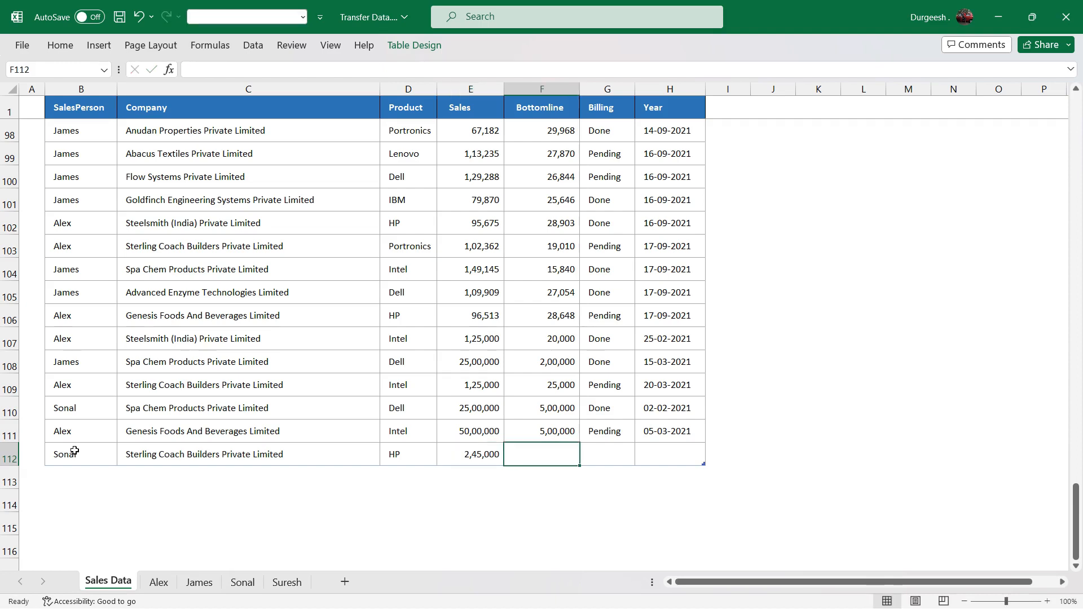
type("25000")
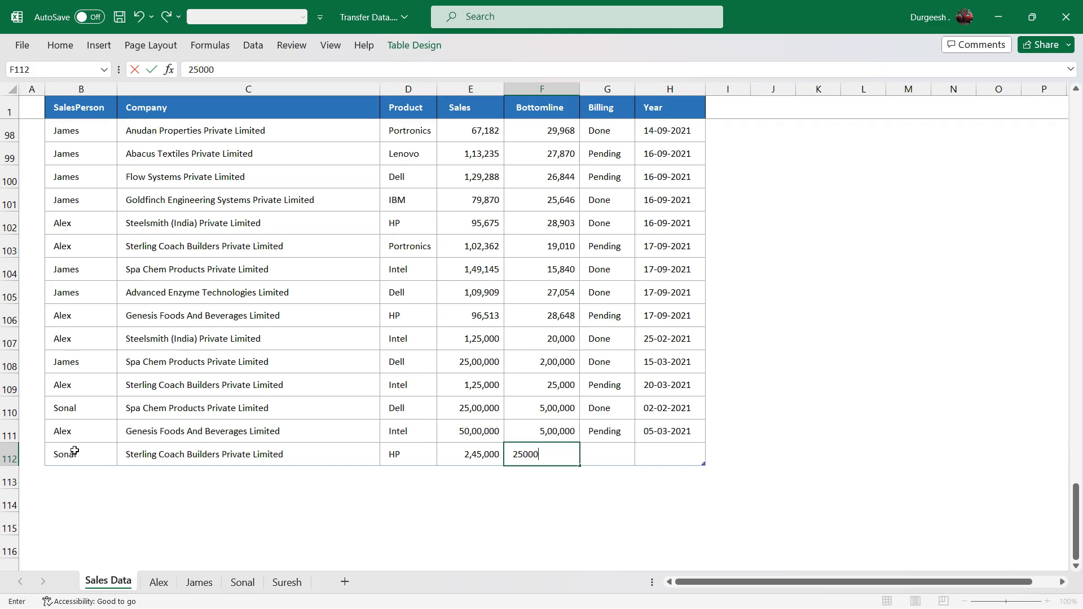
key("Return")
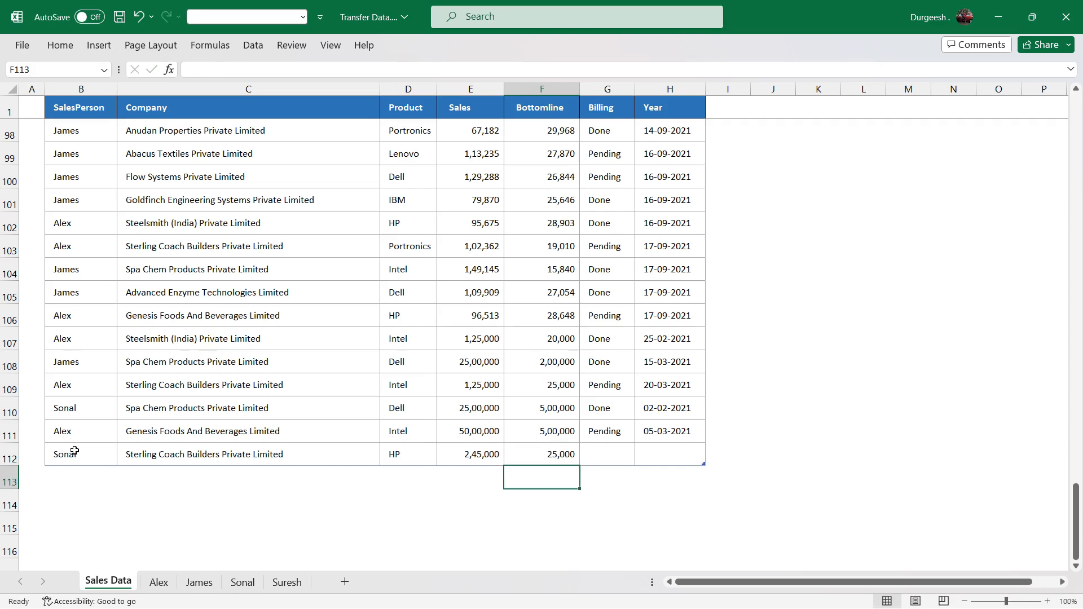
Complete the row 112 record in Sales Data with billing status Done and date 10-02-2021
key("Up")
key("Right")
type("Done")
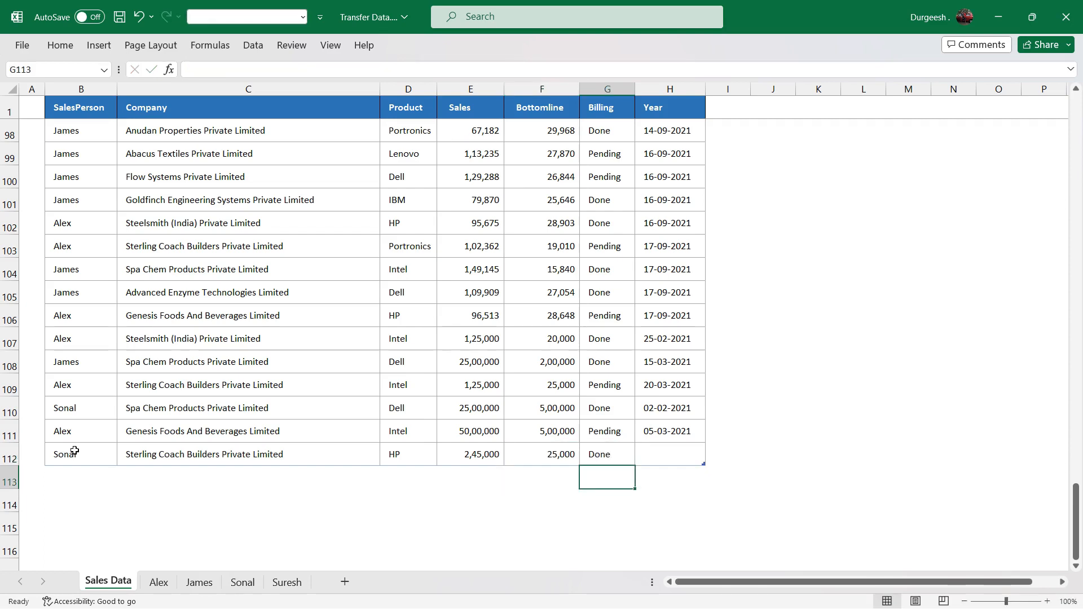
key("Tab")
type("10-02-")
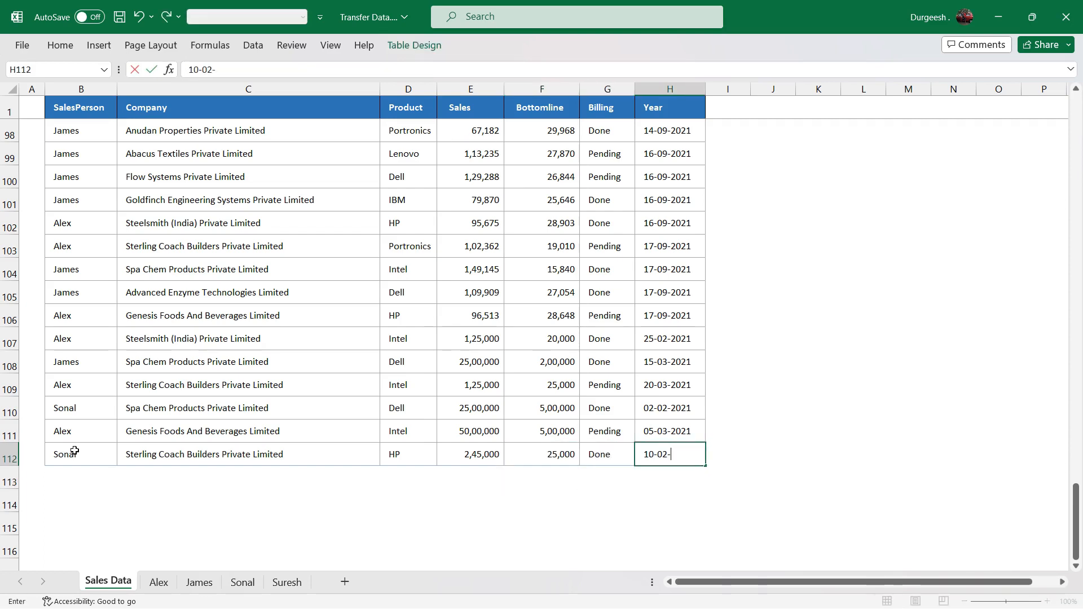
type("2021")
key("Return")
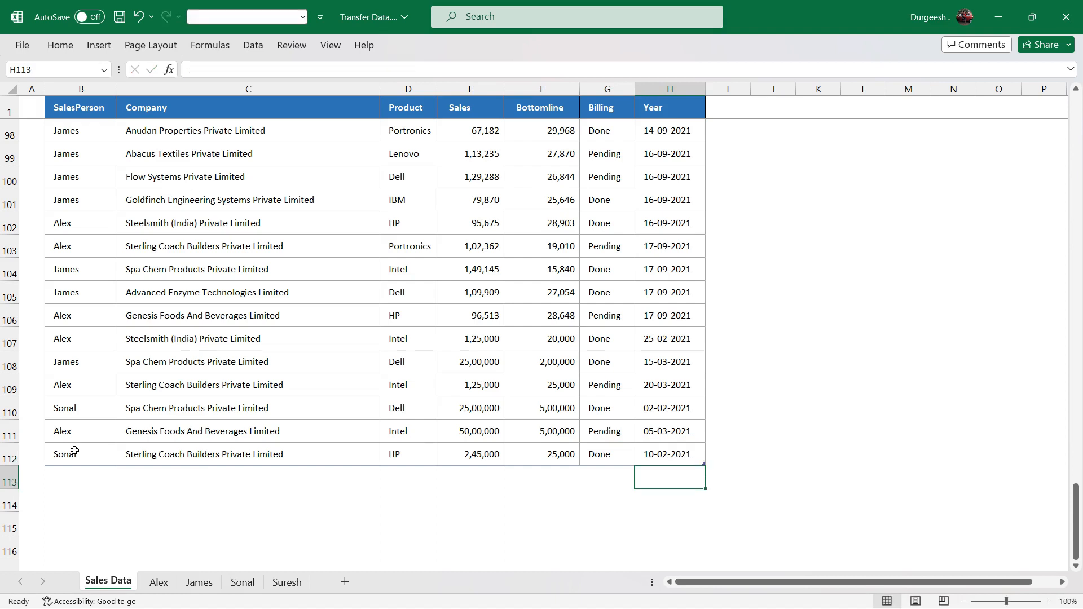
Check the third salesperson's sheet for the new Sterling Coach Builders Private Limited record, and return to the start of the Sales Data table
left_click(10, 457)
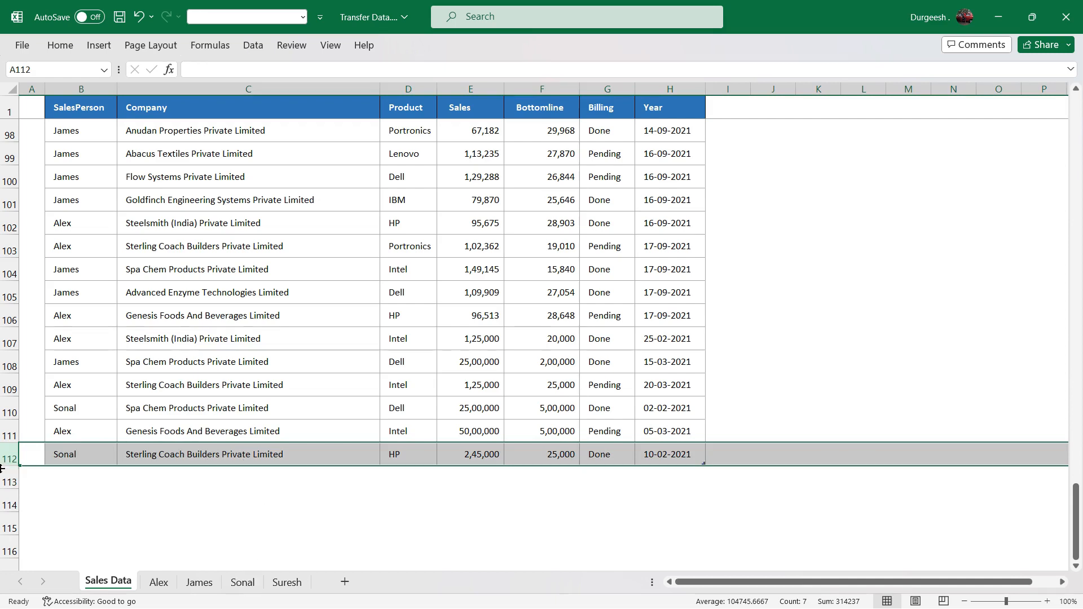
left_click(250, 585)
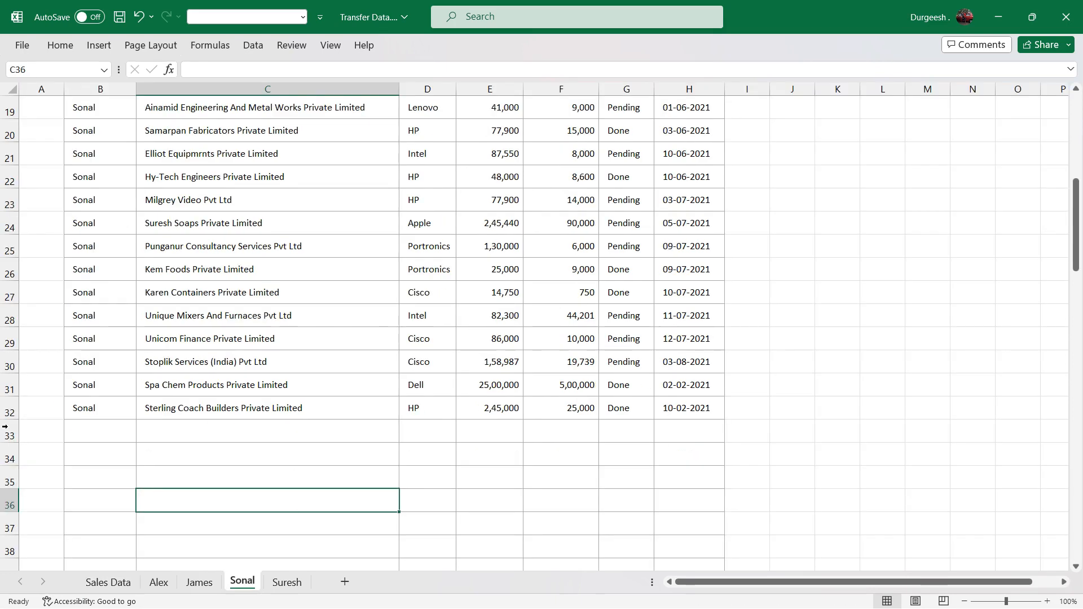
left_click(12, 385)
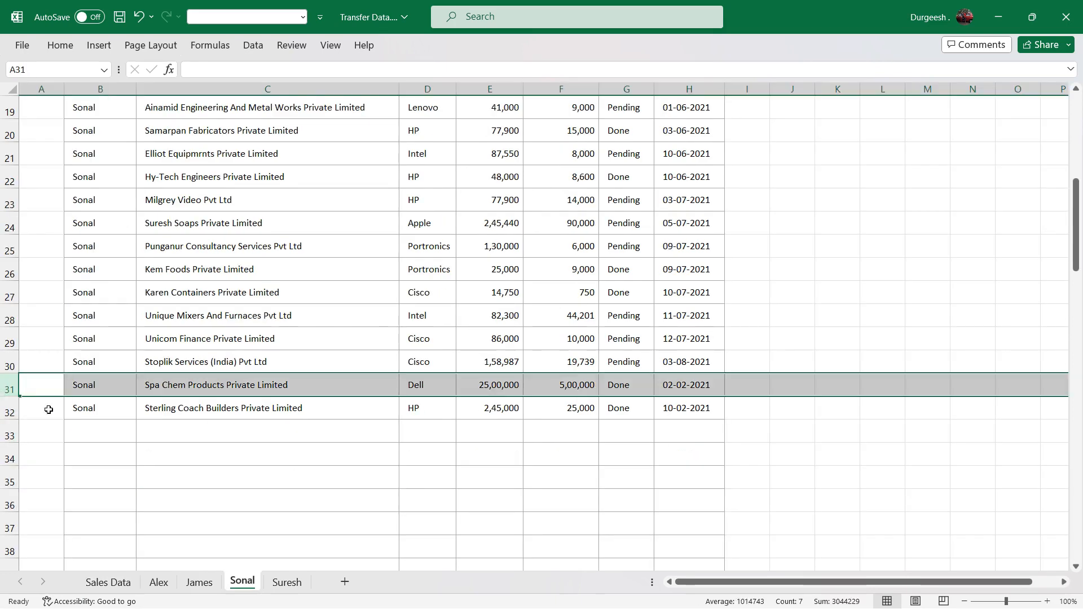
left_click(6, 411)
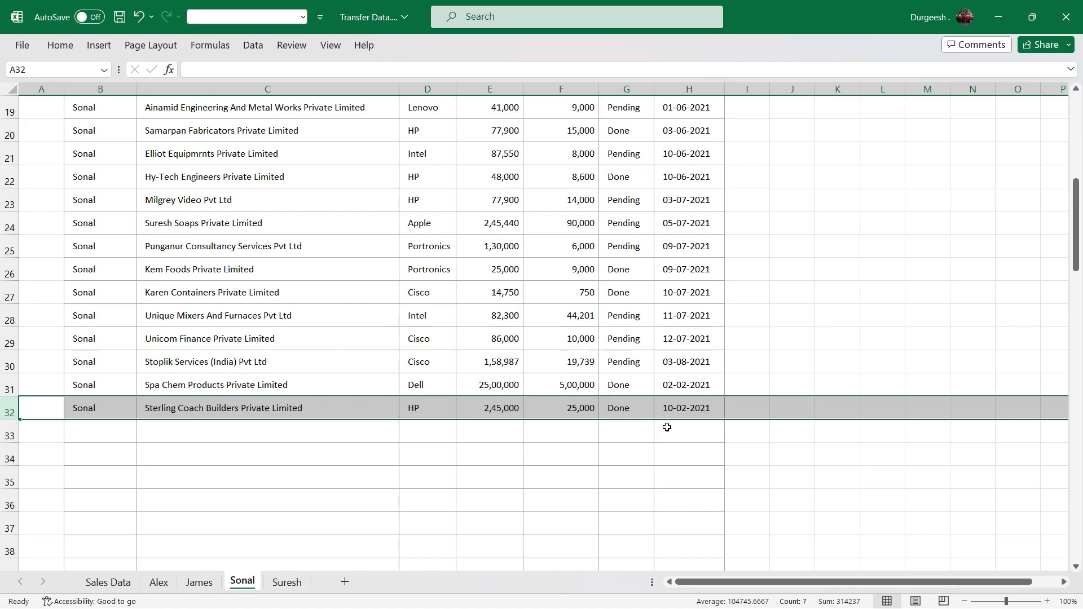
left_click(286, 517)
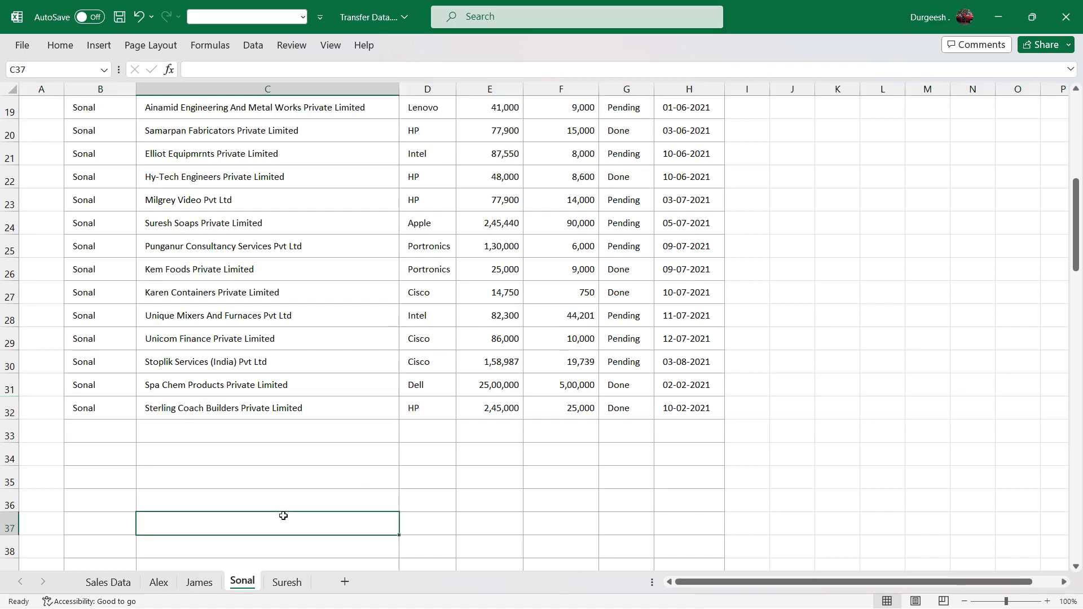
left_click(109, 581)
left_click(335, 341)
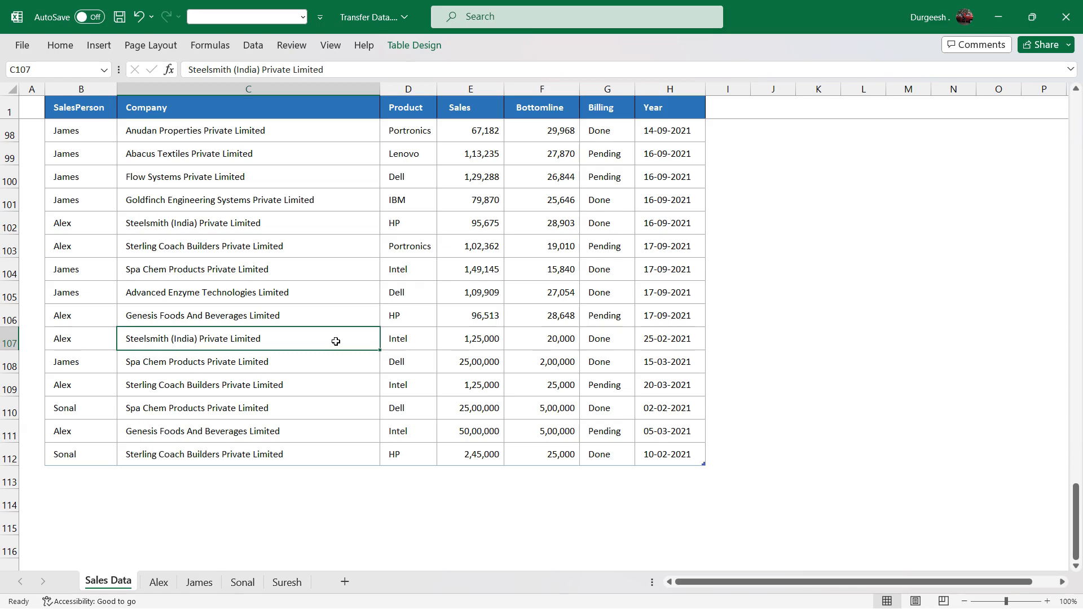
scroll(336, 341, "up", 20)
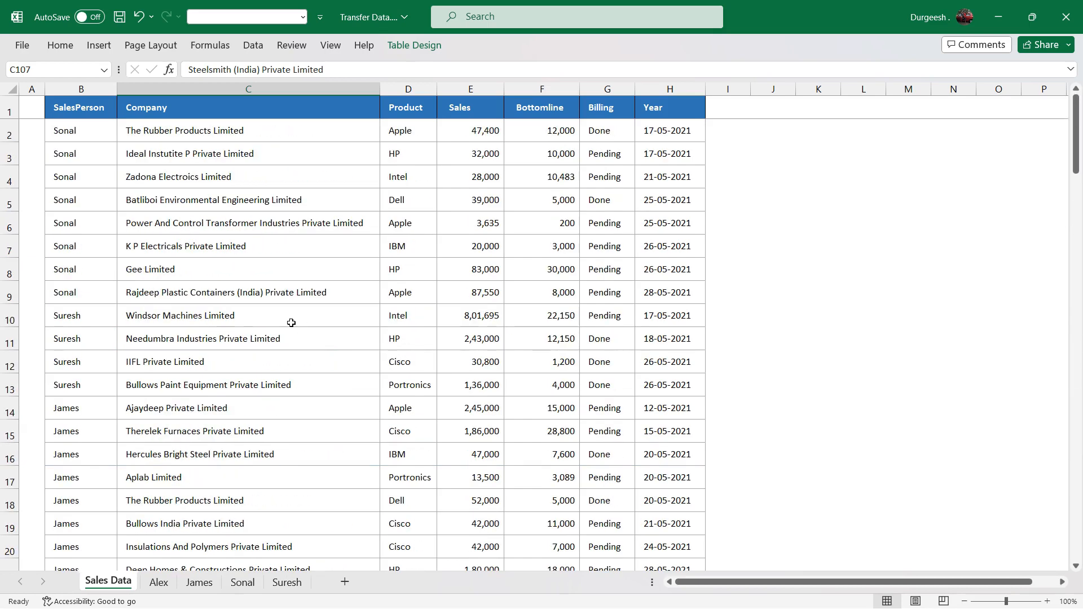
Change the FILTER criterion in cell B6 of the first salesperson's sheet to the third salesperson's name
left_click(159, 582)
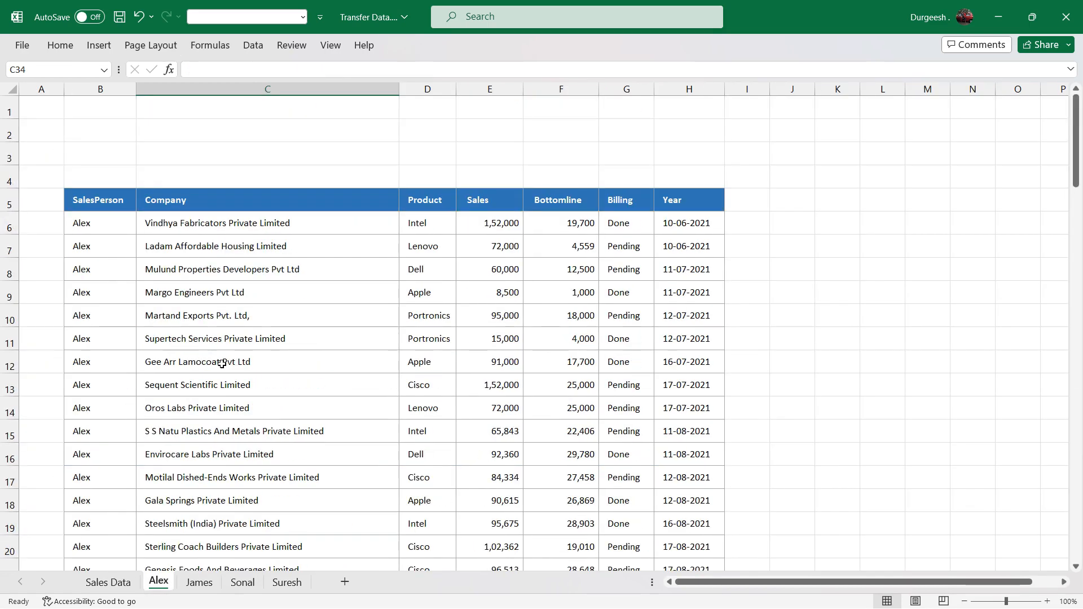
left_click(101, 222)
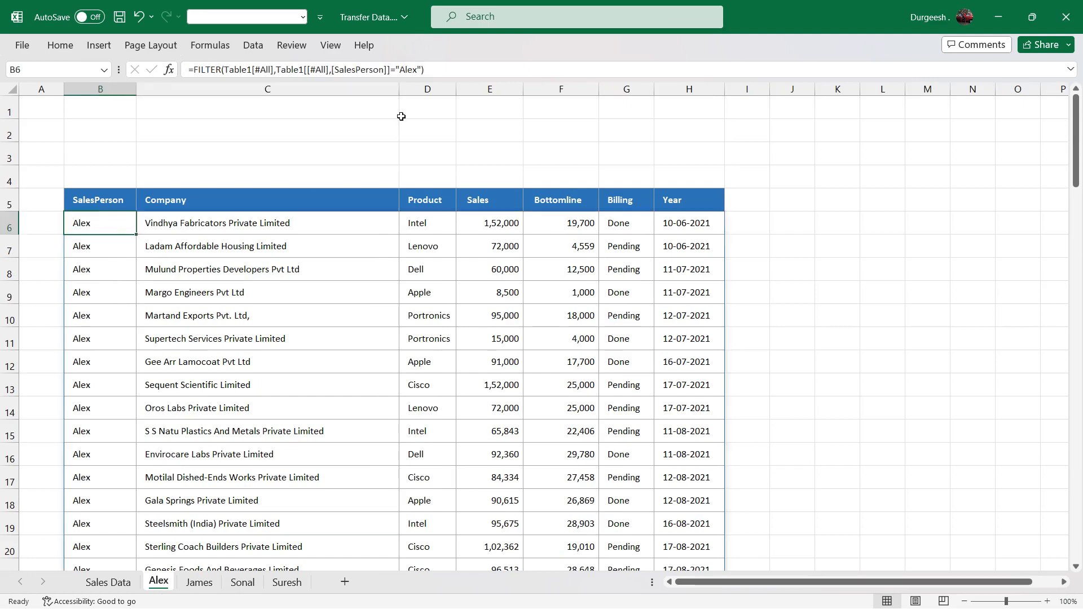
double_click(401, 66)
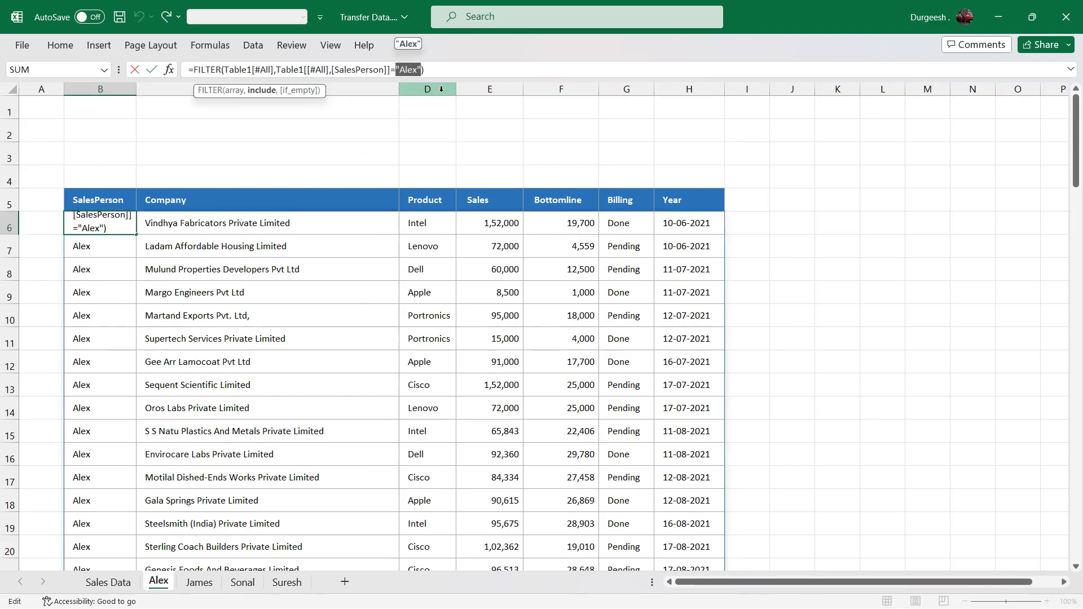
type("\"Sonal")
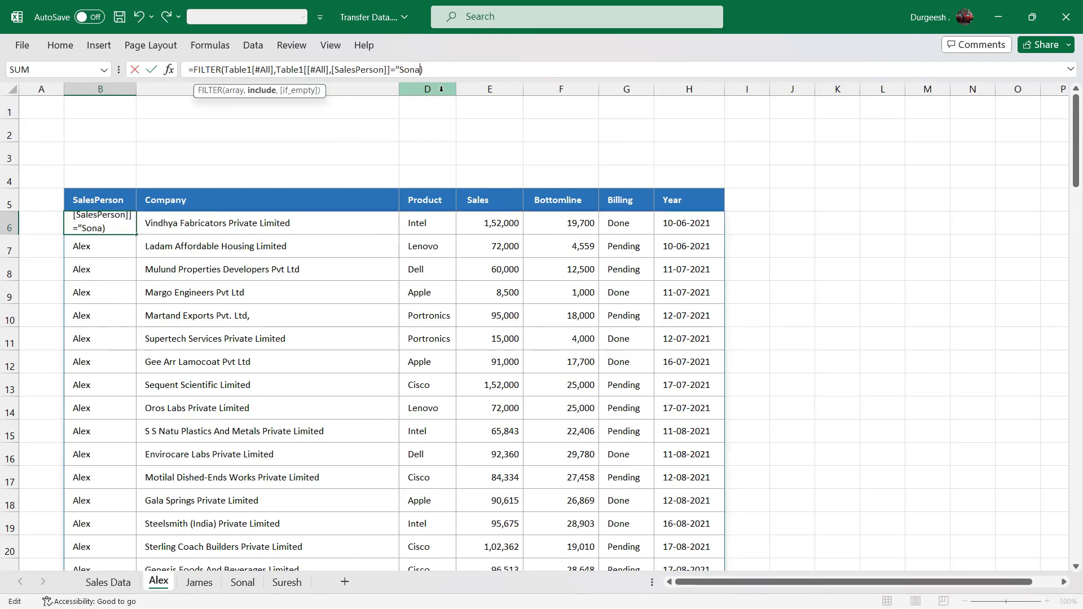
type("\"")
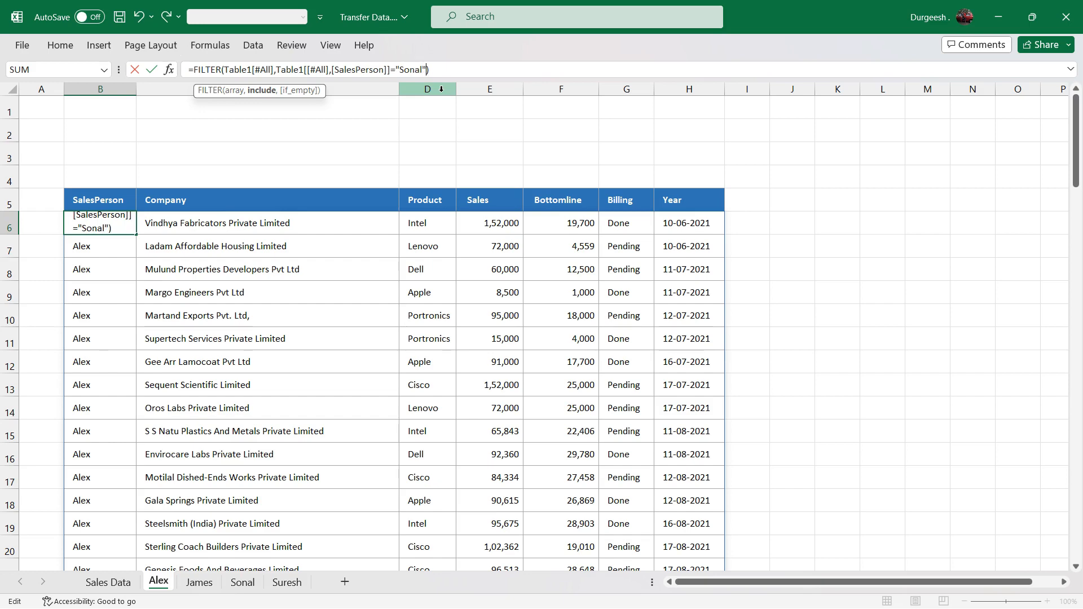
key("Return")
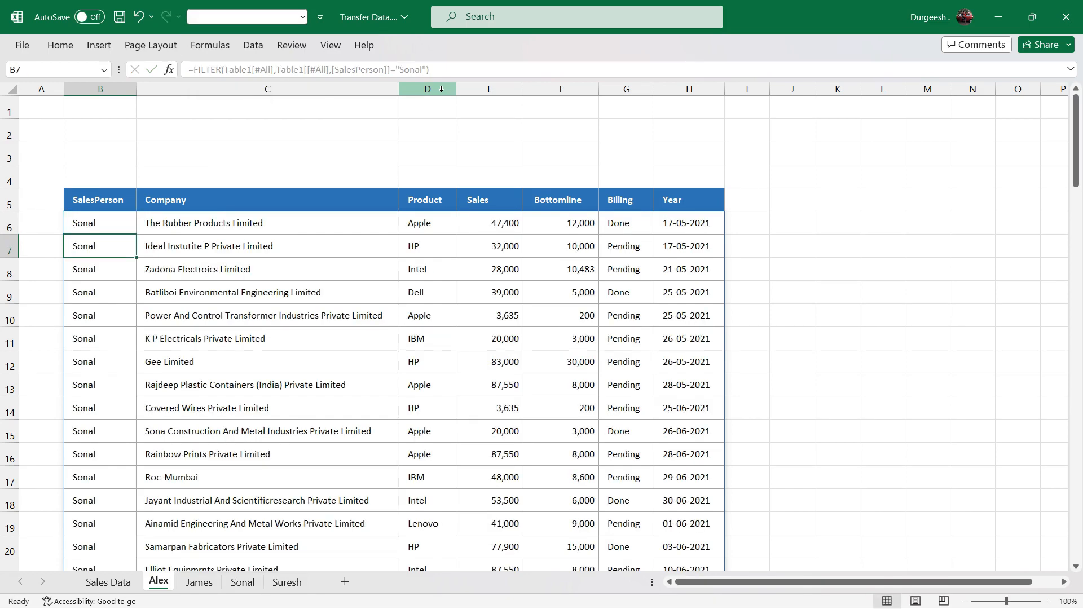
Restore the first salesperson's name as the SalesPerson criterion in the FILTER formula in cell B6
left_click(121, 222)
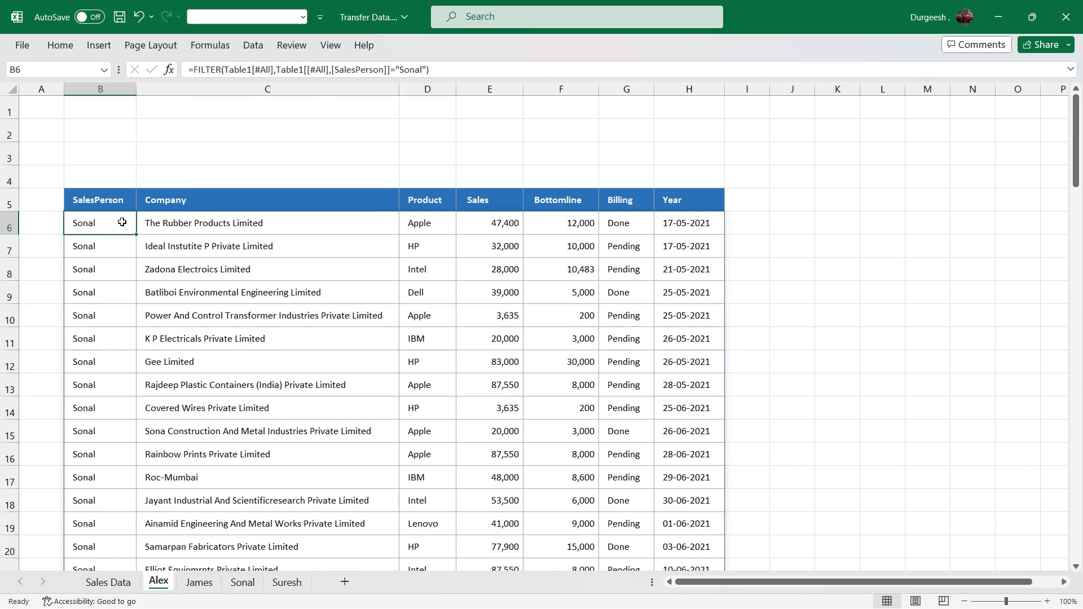
left_click(404, 74)
double_click(407, 70)
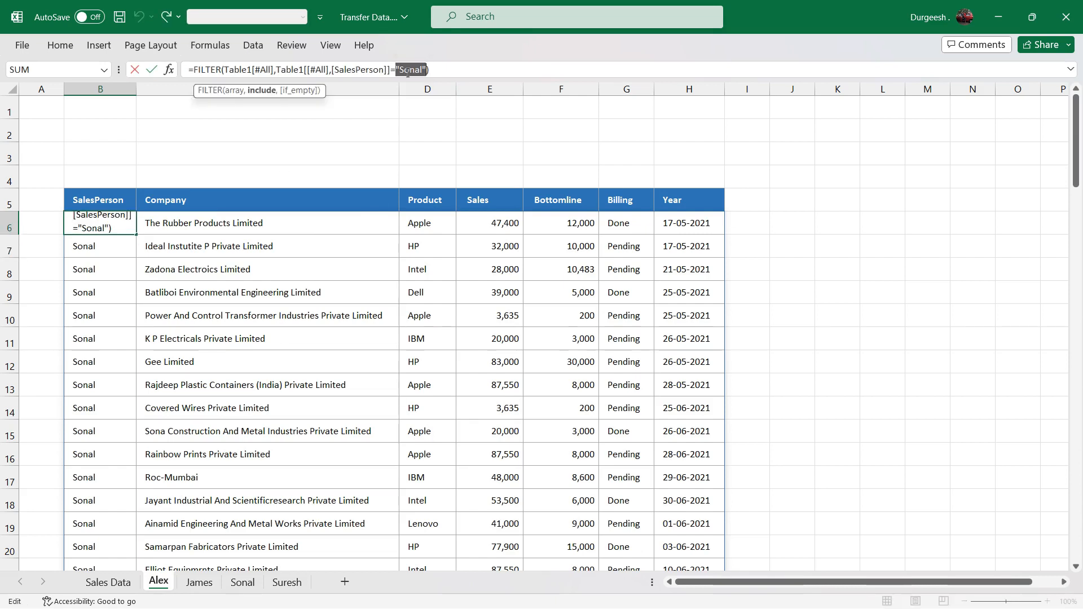
type("\"Alex\"")
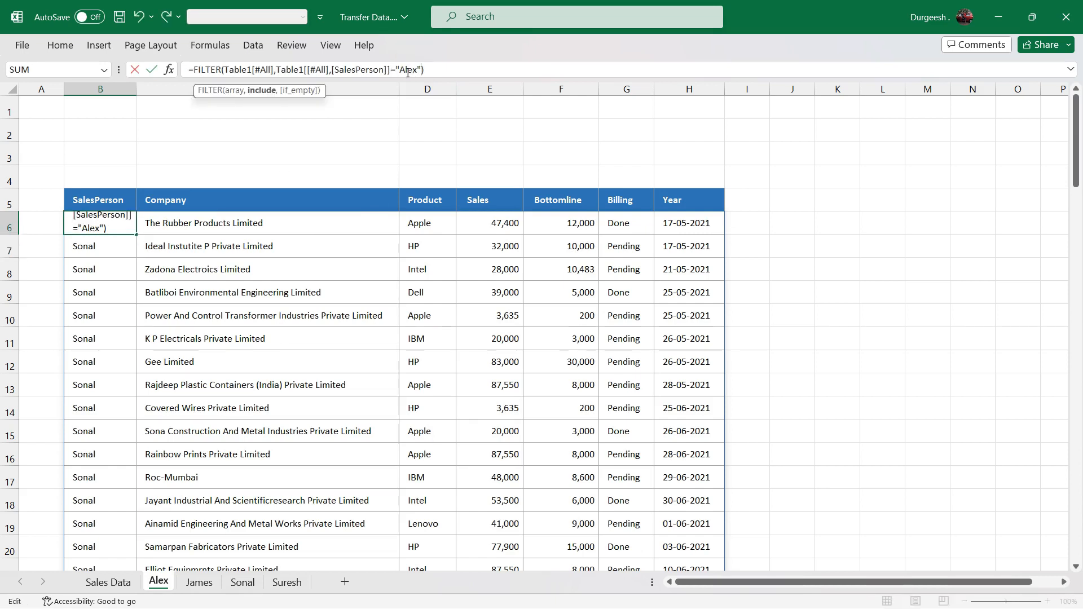
key("Return")
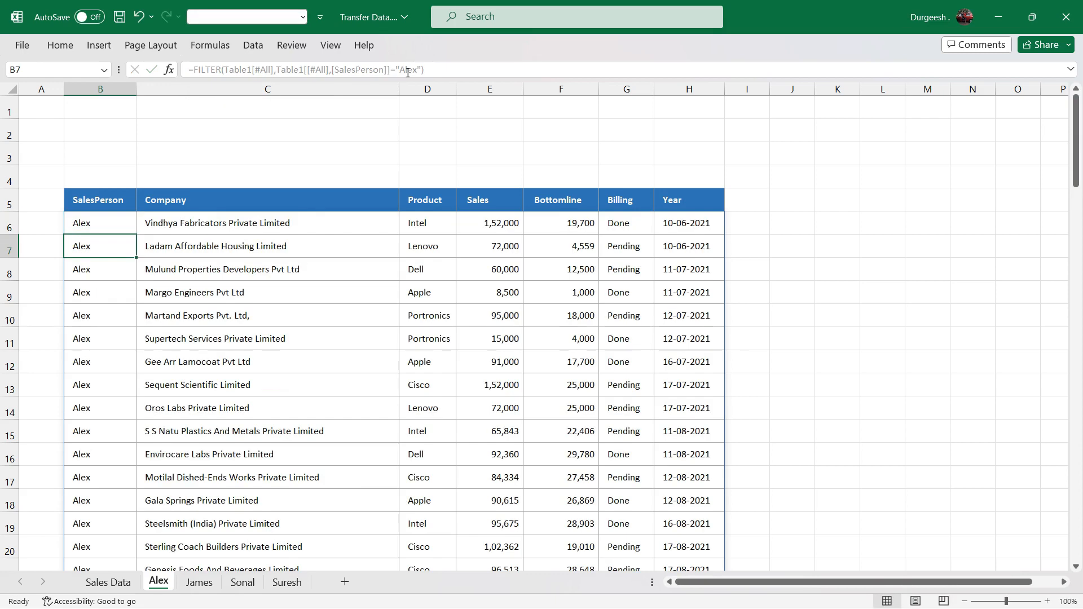
left_click(271, 287)
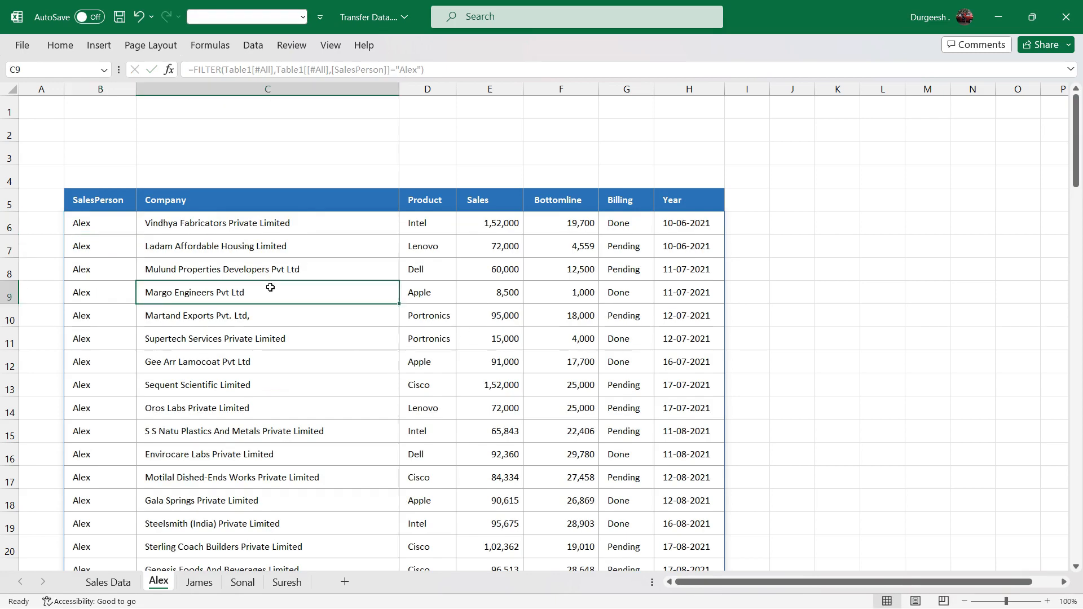